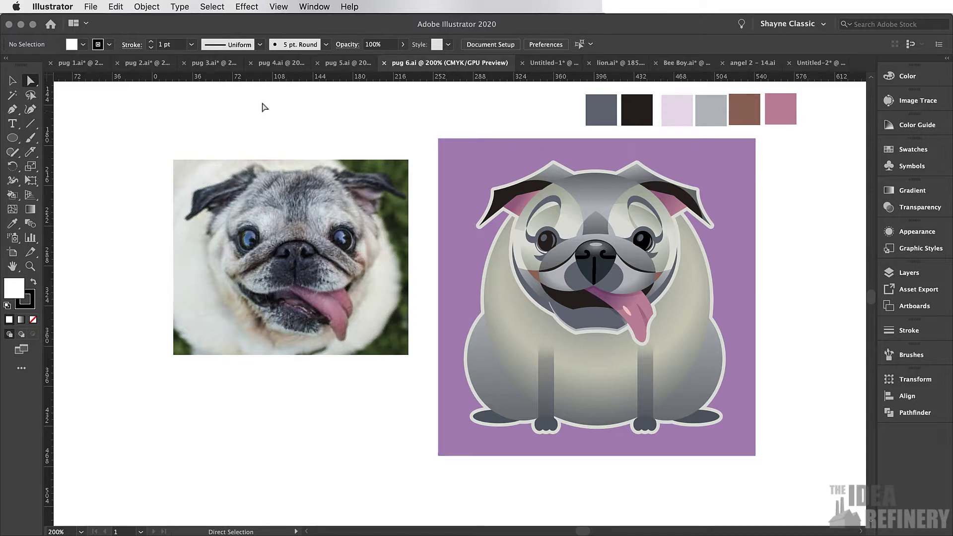
Step: Create a new Letter document in landscape orientation, 11 x 8.5 in, in CMYK colour with 300 ppi raster effects
left_click(90, 6)
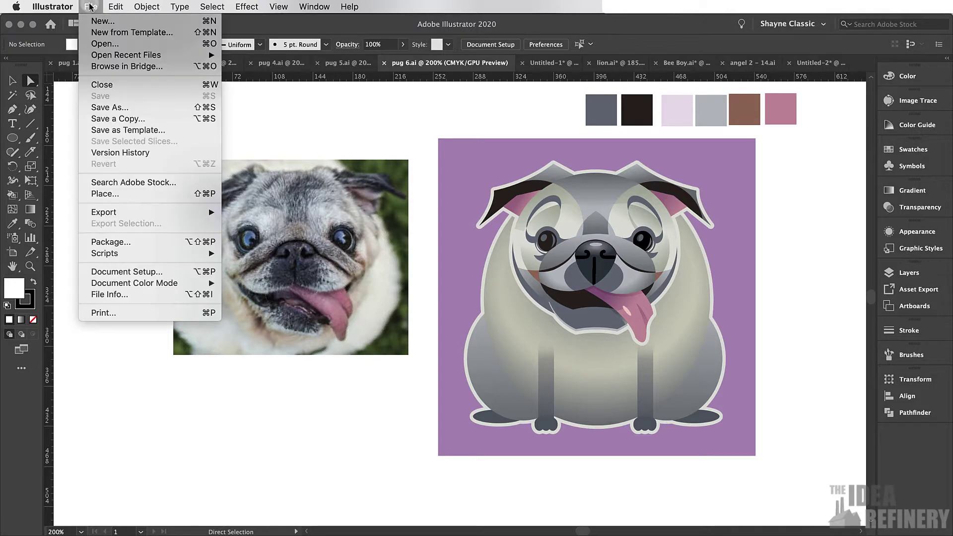
left_click(94, 23)
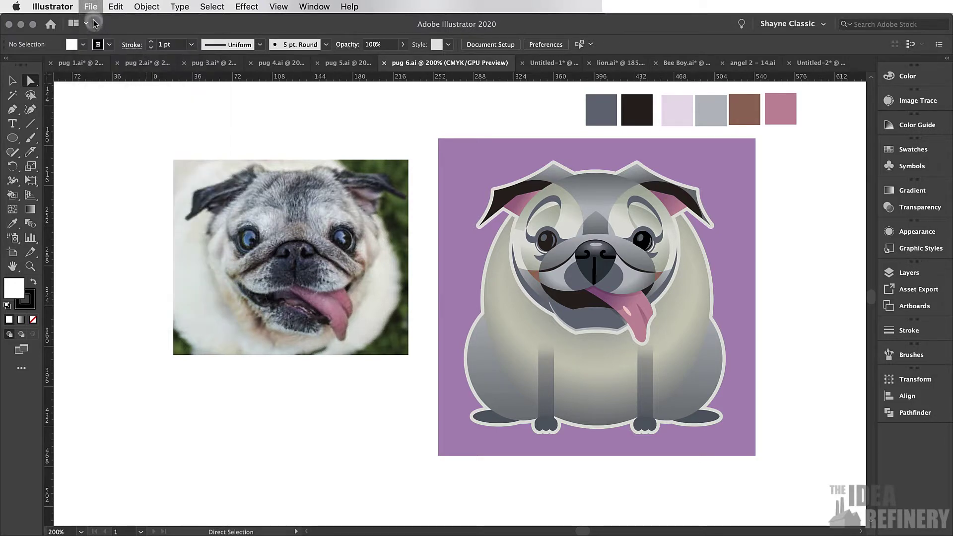
left_click(318, 291)
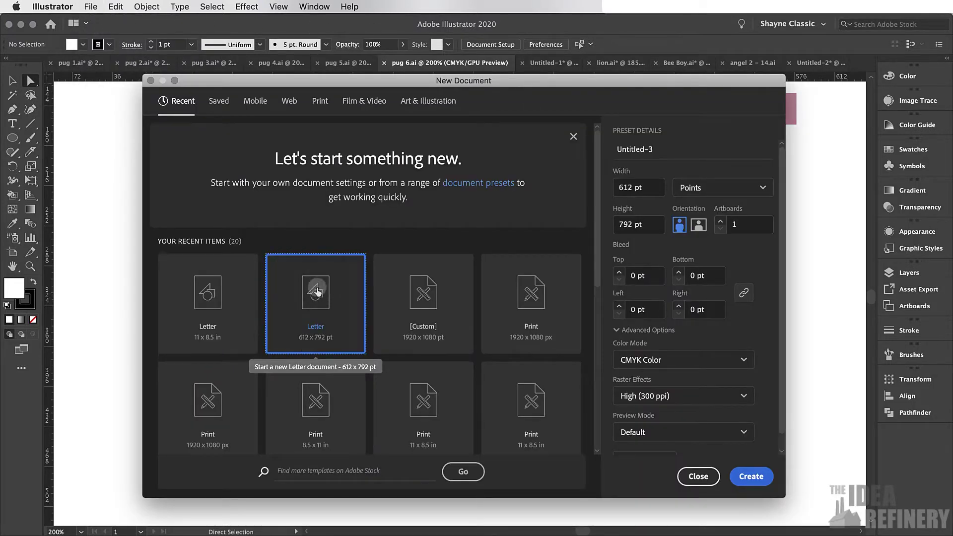
left_click(719, 186)
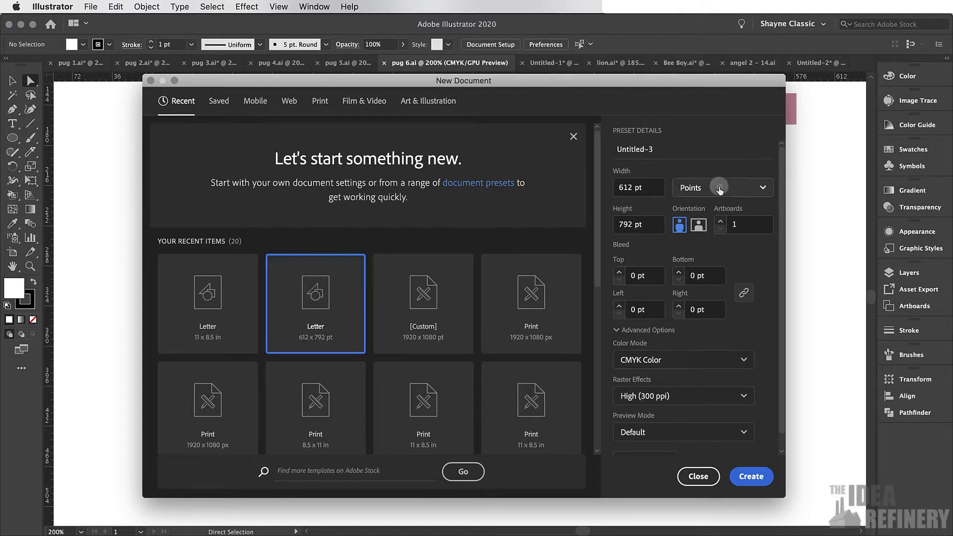
left_click(720, 187)
left_click(705, 226)
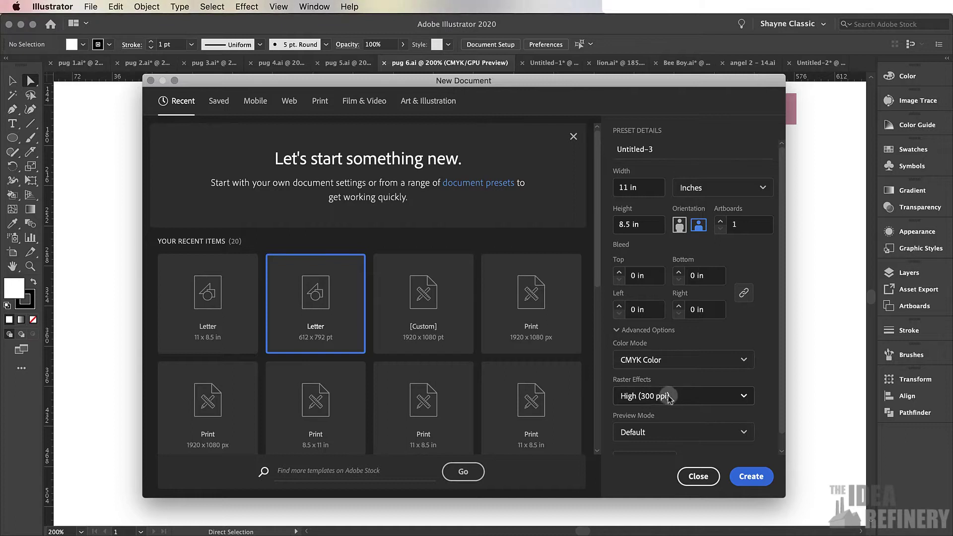
left_click(753, 478)
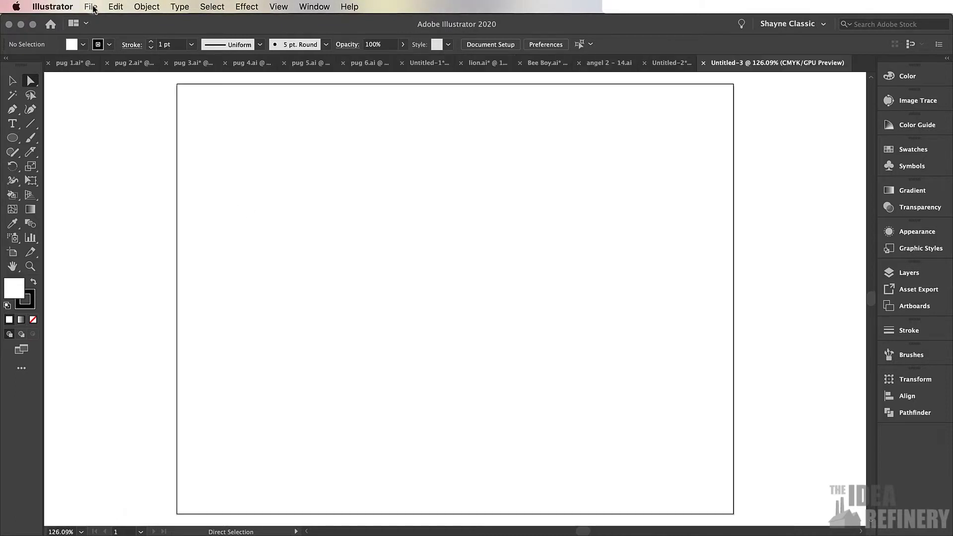
Step: Place the red fox face JPEG from the Animal Faces folder on the artboard, scaled to nearly the artboard's full height
left_click(90, 7)
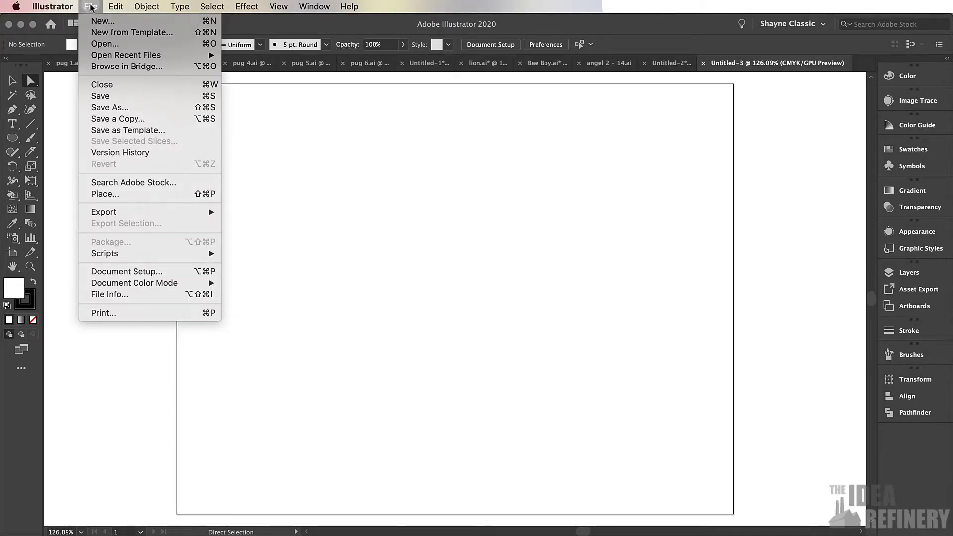
left_click(105, 193)
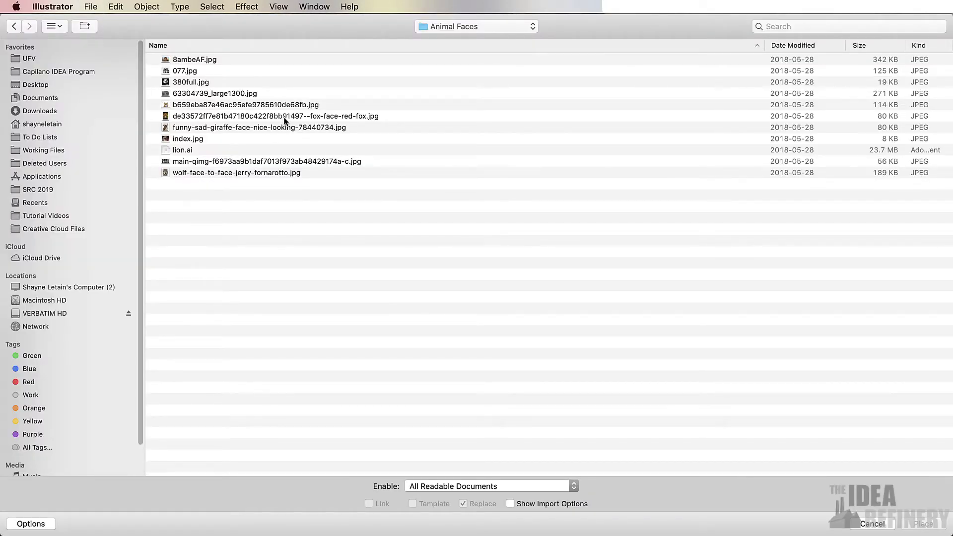
left_click(237, 117)
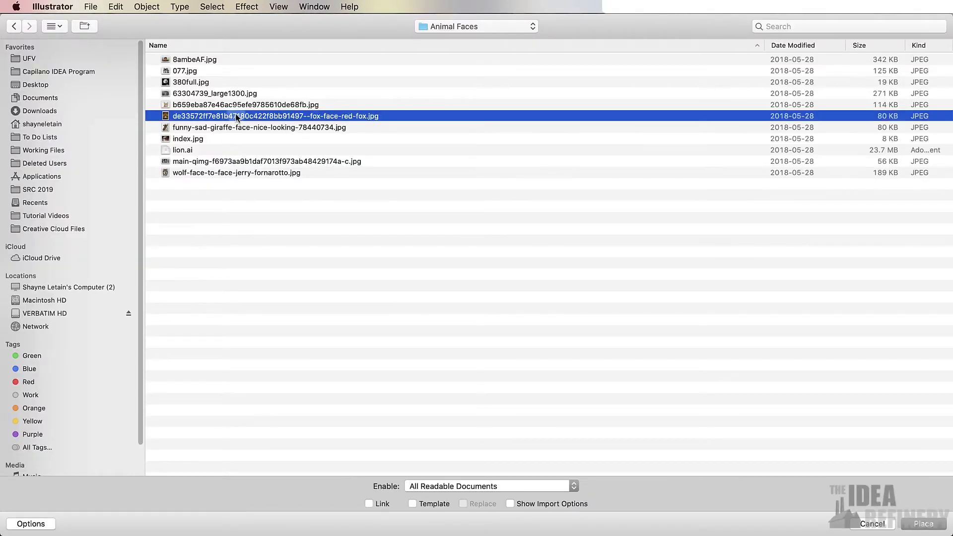
left_click(924, 525)
left_click_drag(282, 92, 712, 511)
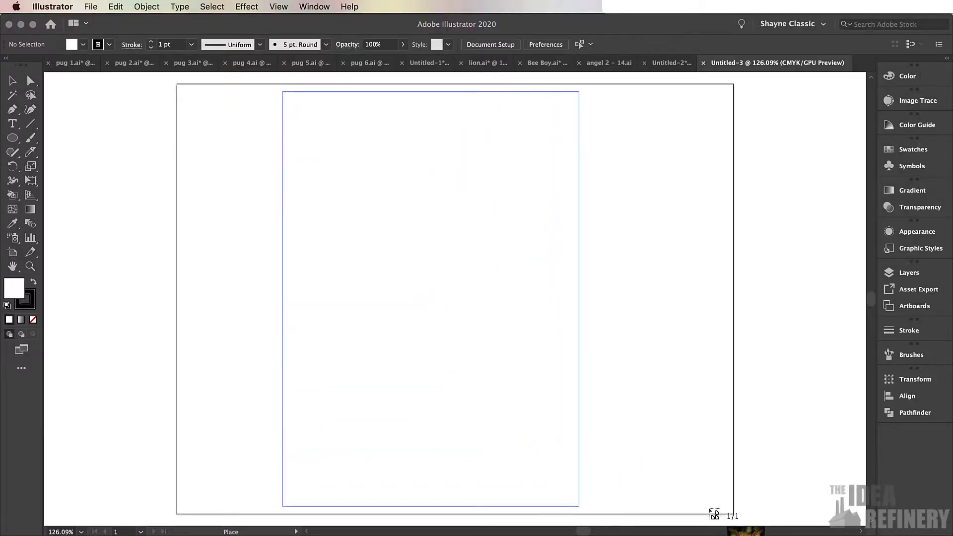
left_click(680, 242)
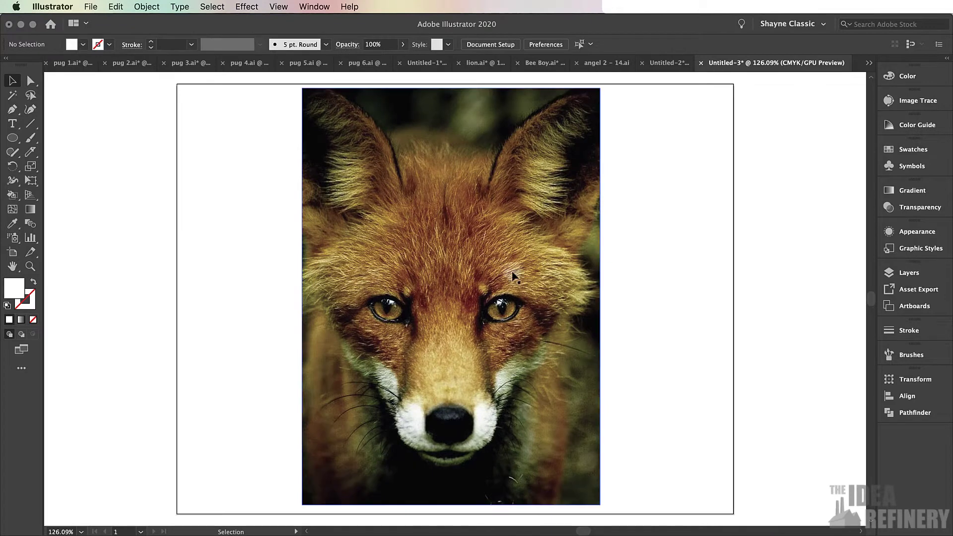
Step: Set the fox photo's blending mode to Multiply and lower its opacity to 44%
left_click(511, 245)
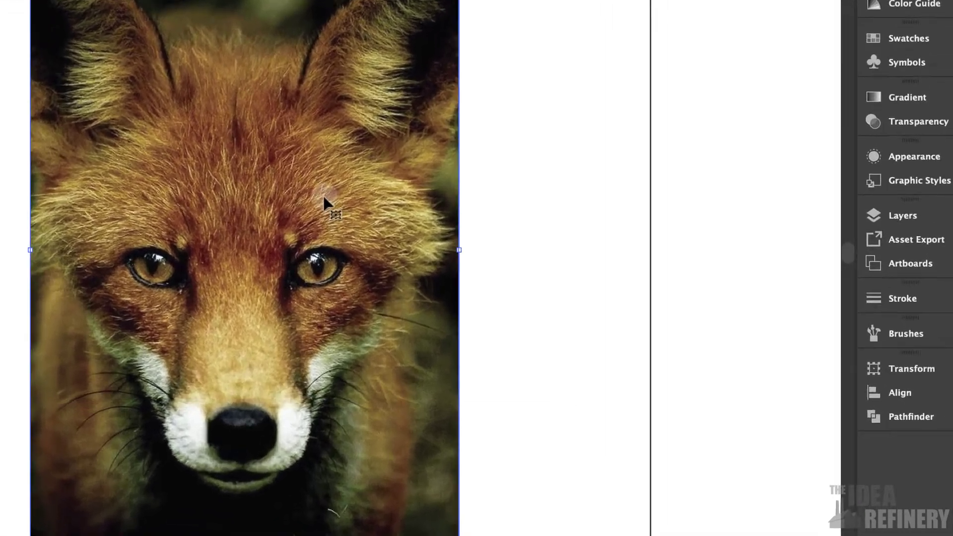
key("shift+F6")
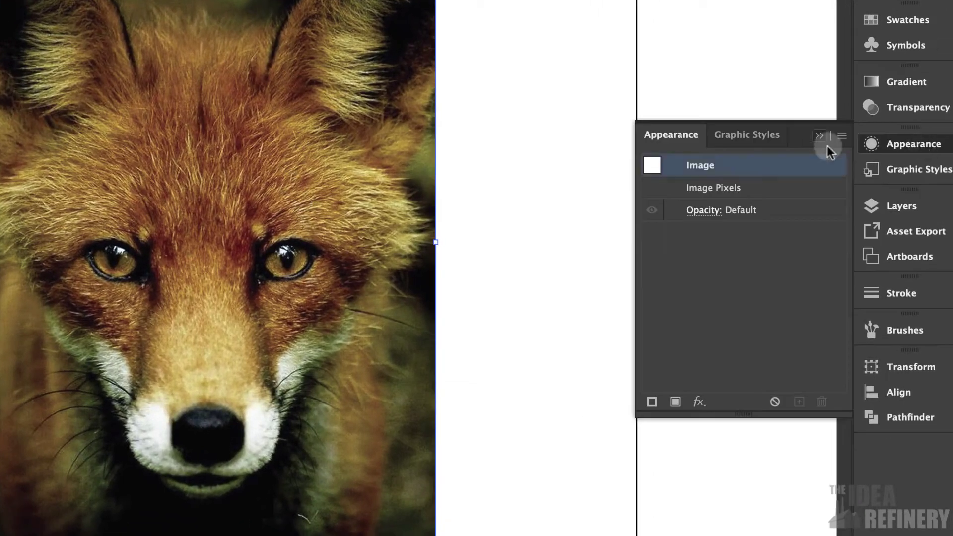
left_click(927, 160)
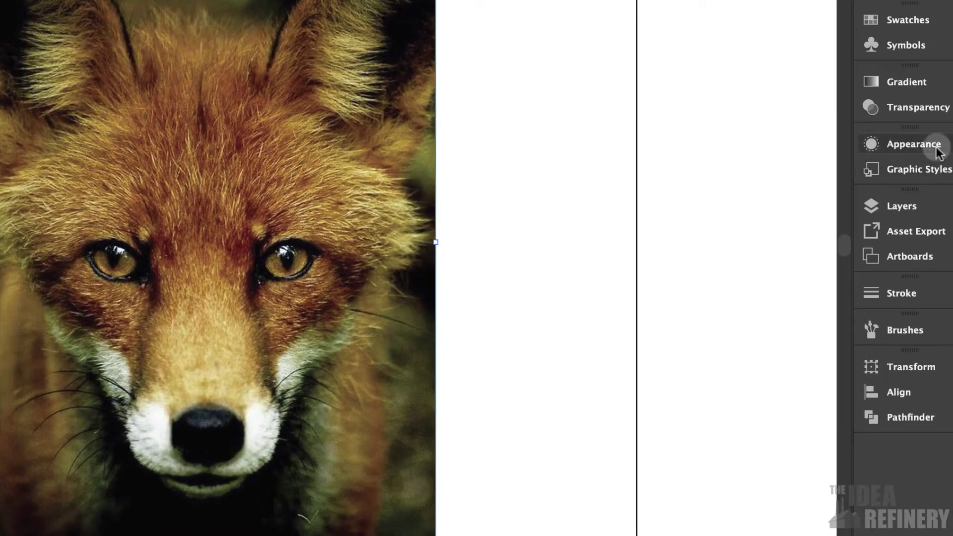
left_click(918, 106)
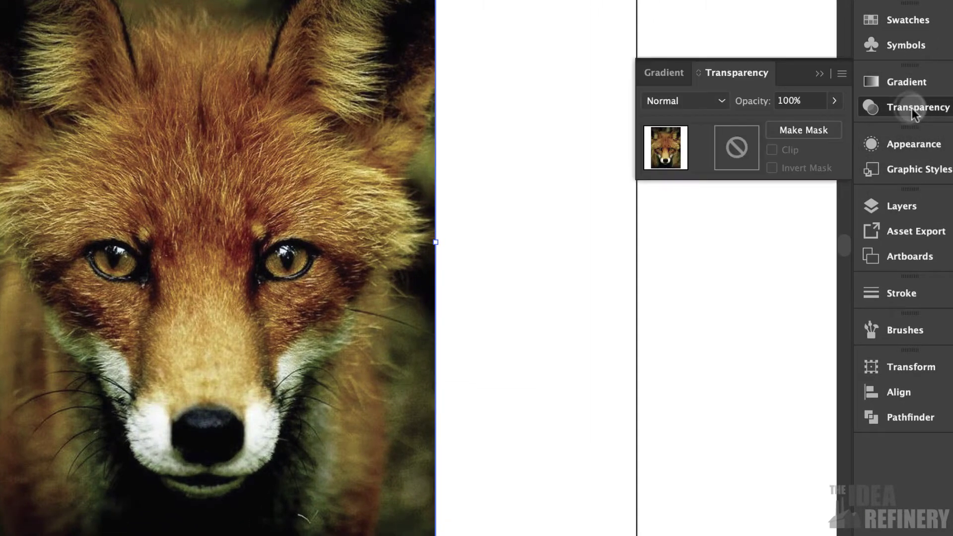
left_click(723, 101)
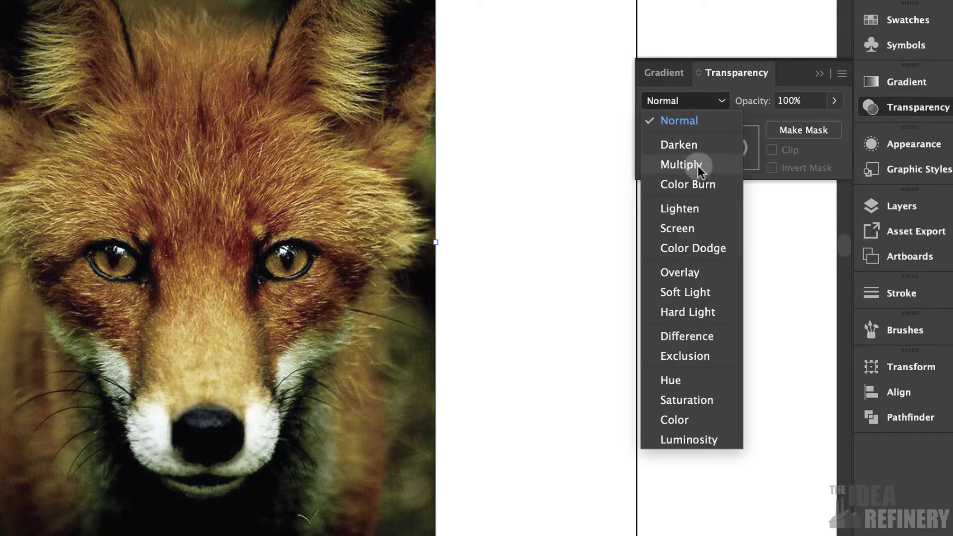
left_click(682, 165)
left_click(834, 103)
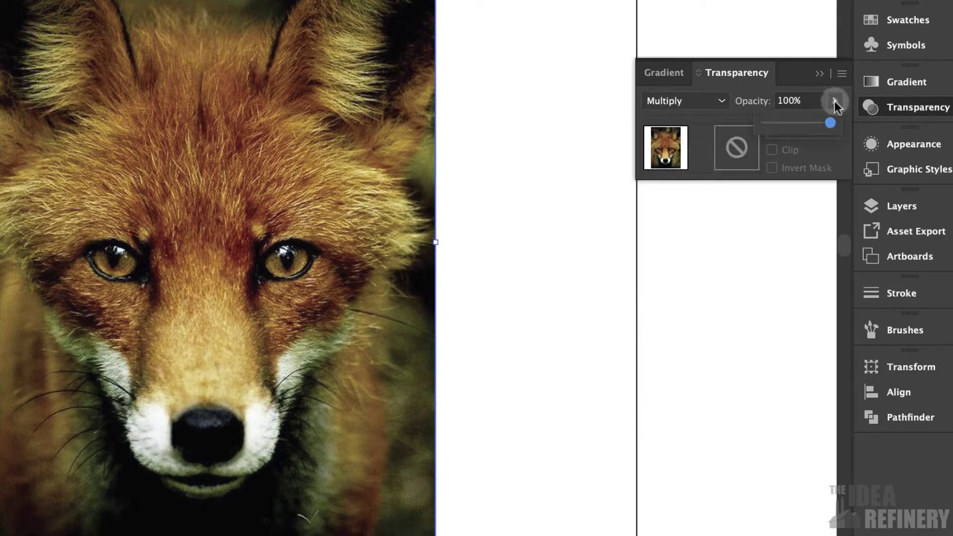
left_click_drag(829, 123, 794, 125)
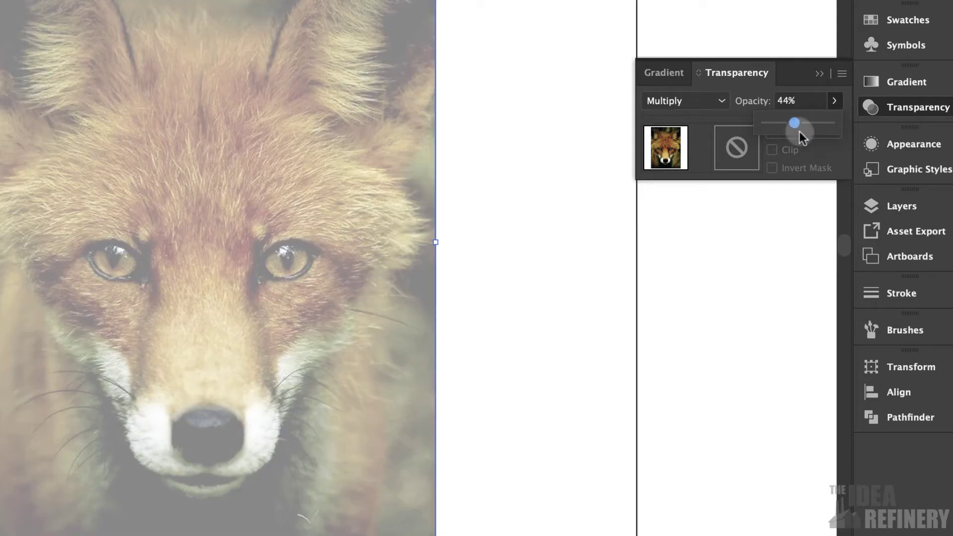
Step: Lock the layer holding the fox photo and add a new empty layer above it
left_click(908, 208)
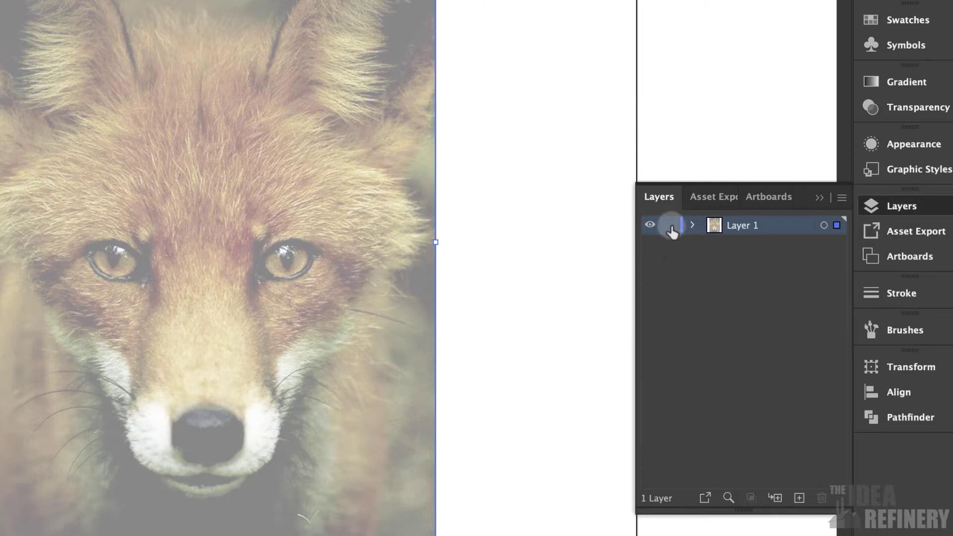
left_click(669, 228)
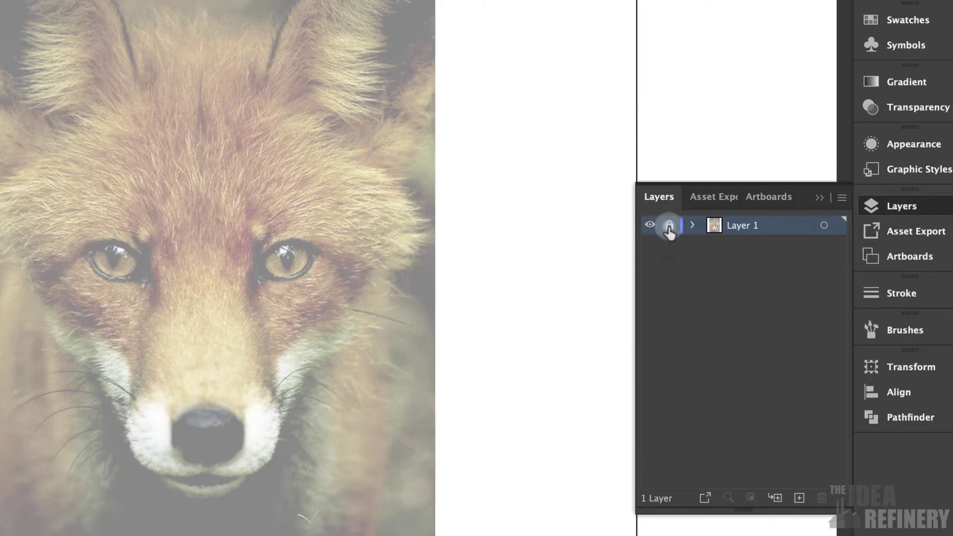
left_click(799, 497)
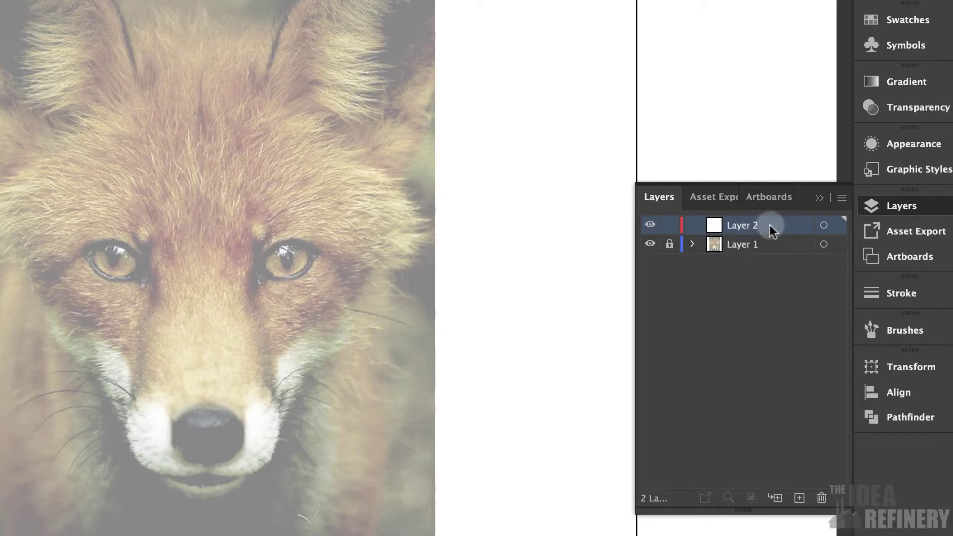
left_click_drag(770, 228, 755, 296)
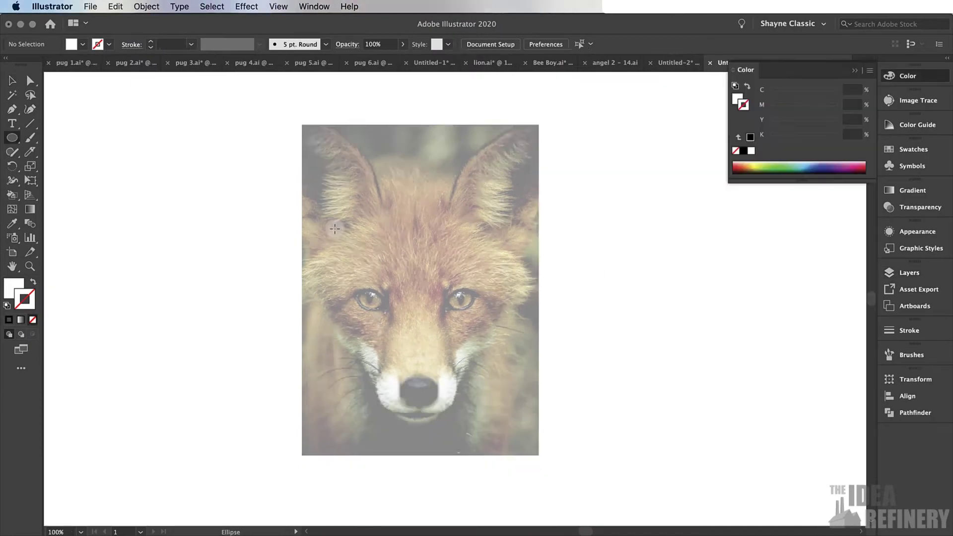
Step: Hide the artboard outline around the fox photo
left_click(278, 6)
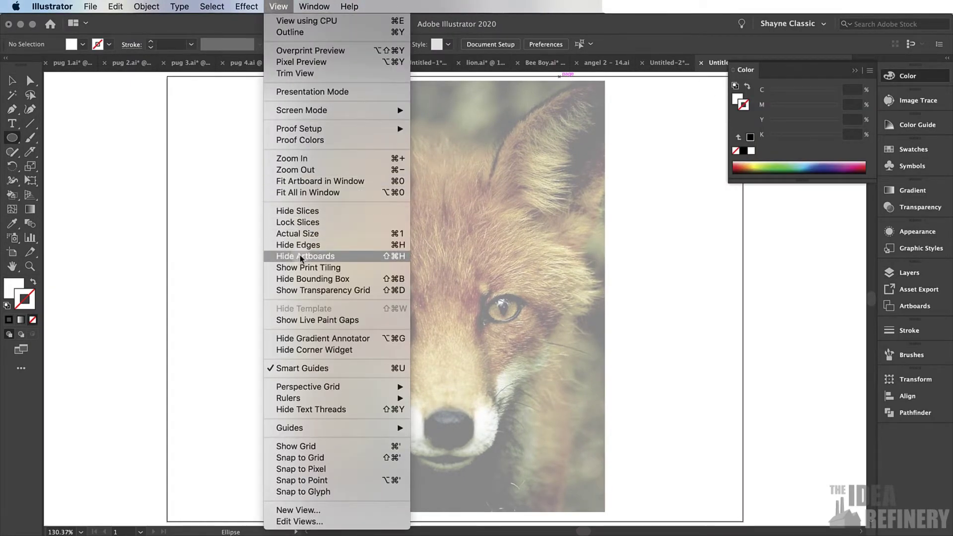
left_click(301, 257)
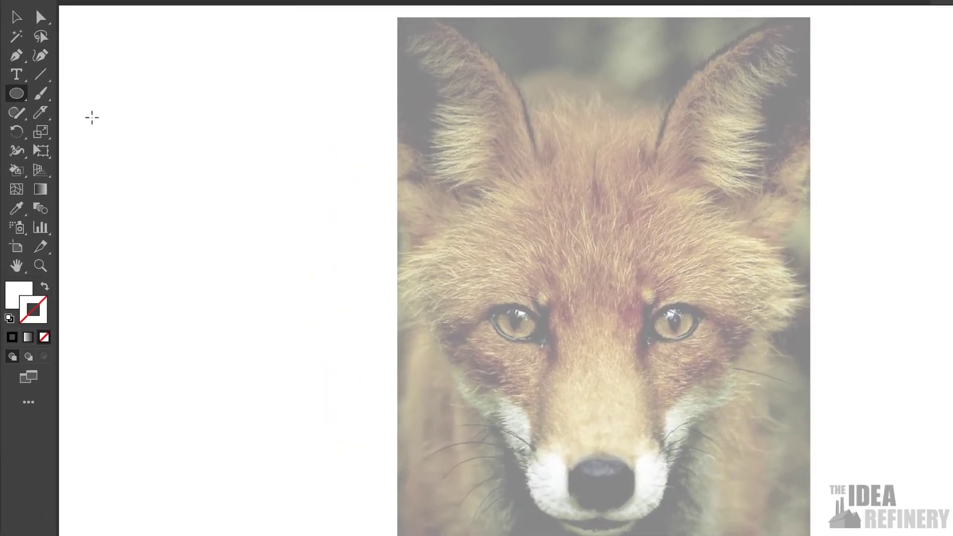
Step: Tear off the shape tools and the line tools as floating palettes and stack them beside the photo
left_click(17, 94)
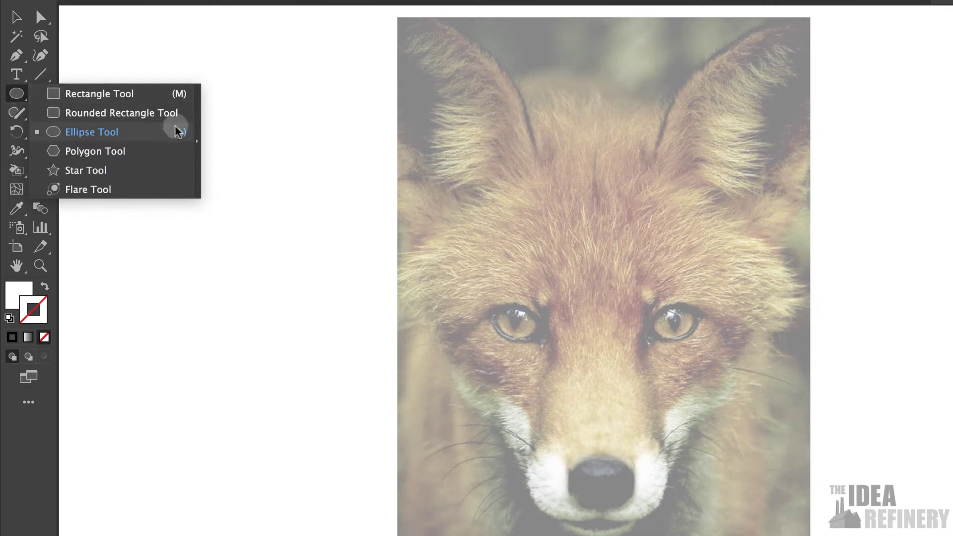
left_click_drag(198, 135, 198, 135)
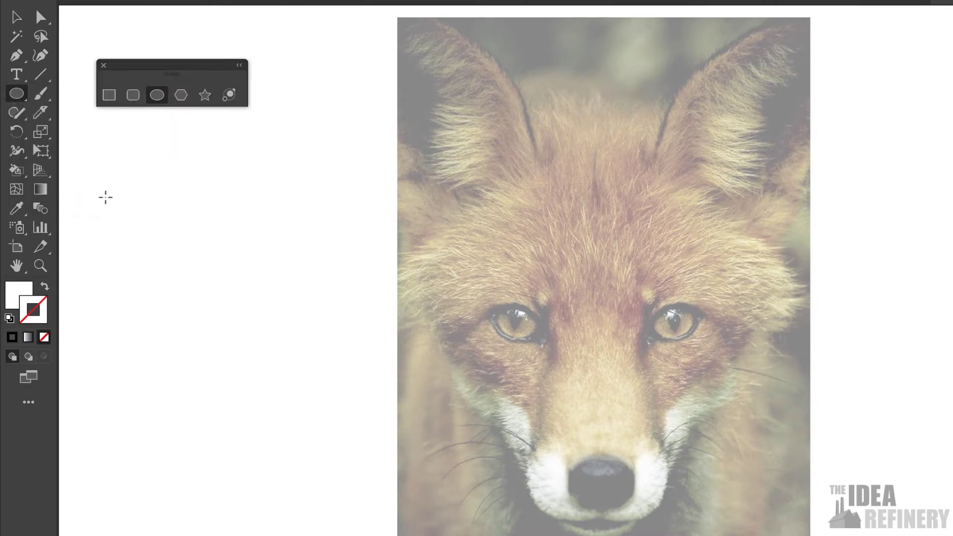
left_click(40, 77)
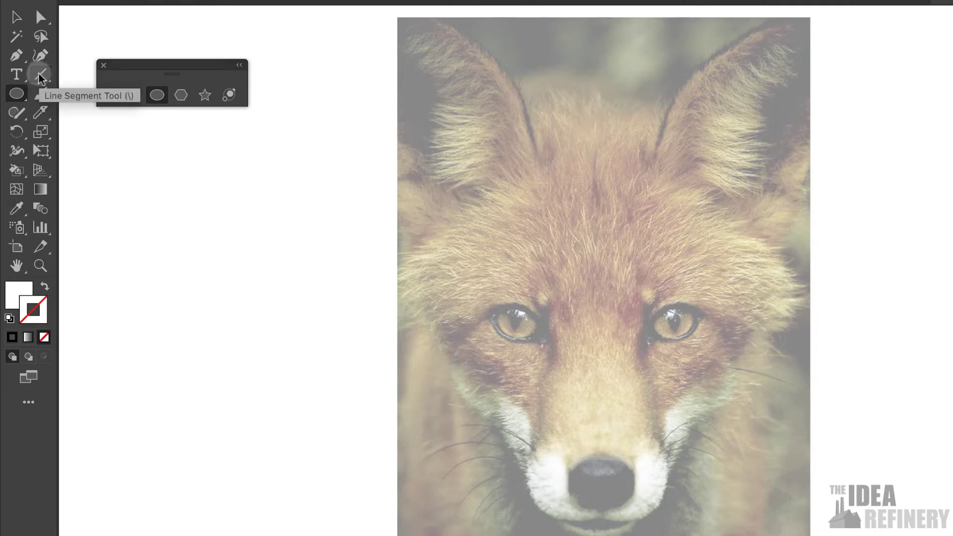
left_click_drag(46, 80, 209, 112)
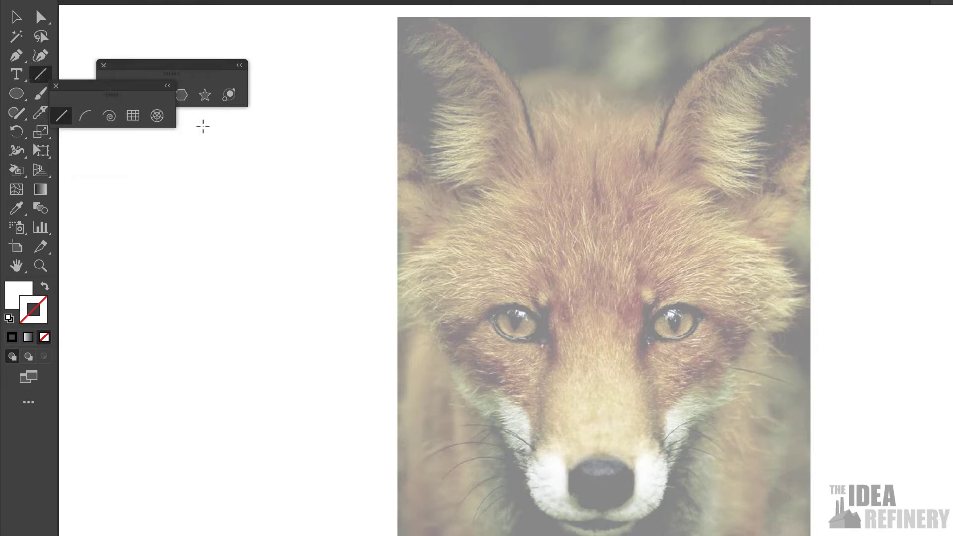
left_click_drag(112, 84, 168, 117)
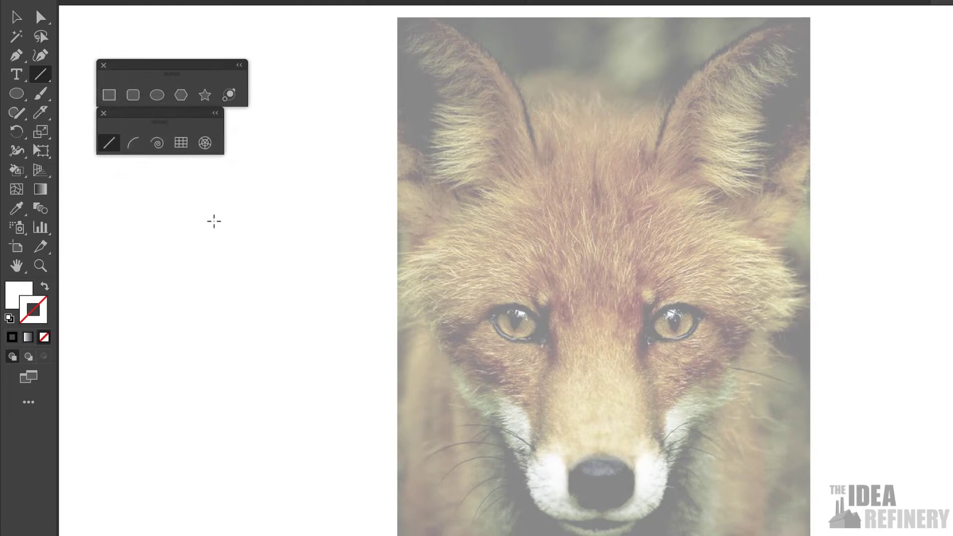
Step: Draw a wide ellipse over the fox's head, from the forehead down to the upper muzzle
left_click(157, 95)
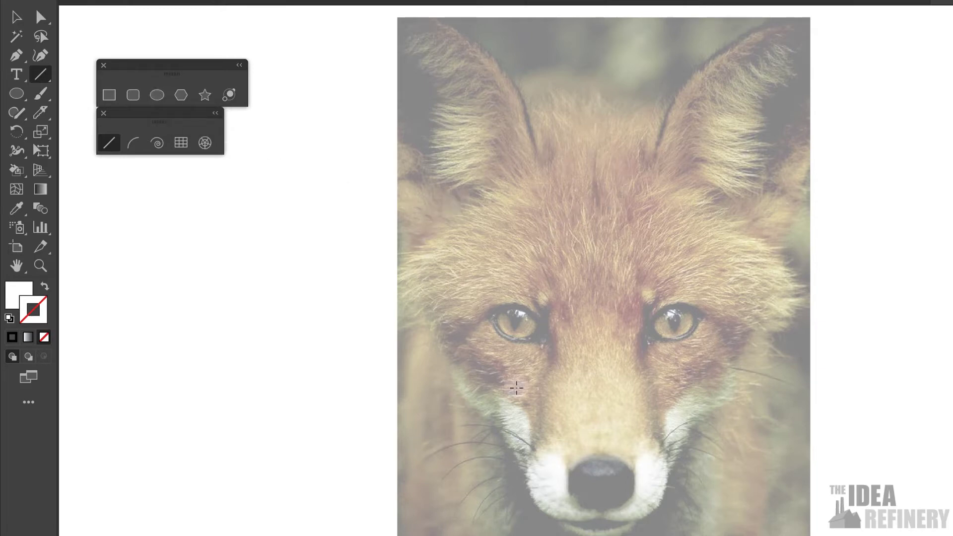
left_click(156, 95)
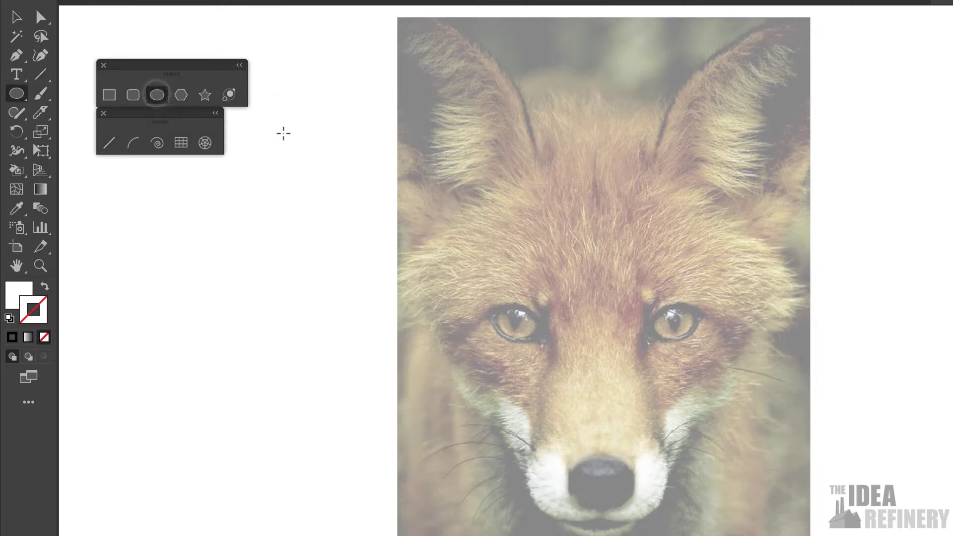
left_click_drag(424, 159, 777, 431)
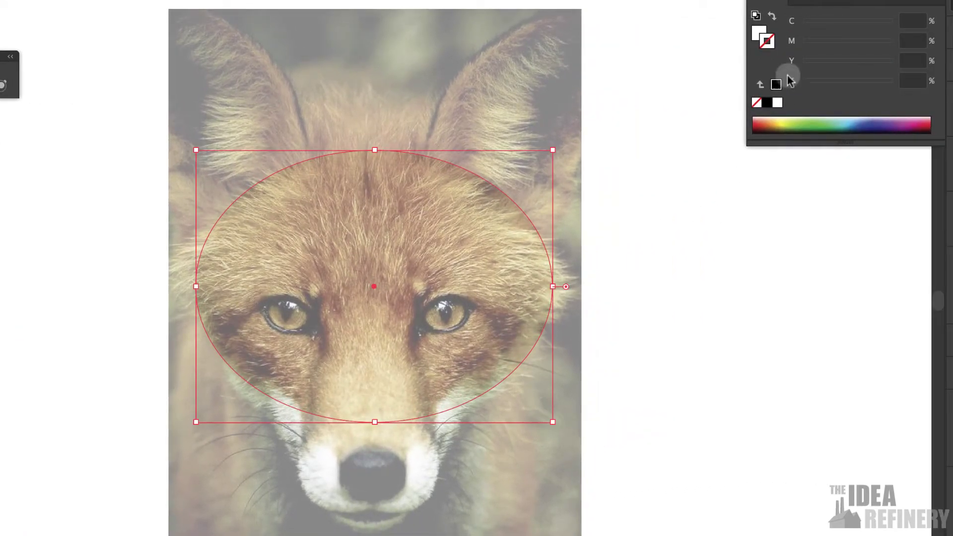
Step: Give the head ellipse no fill and a black stroke, and shrink it slightly to fit the fox's head
left_click(761, 32)
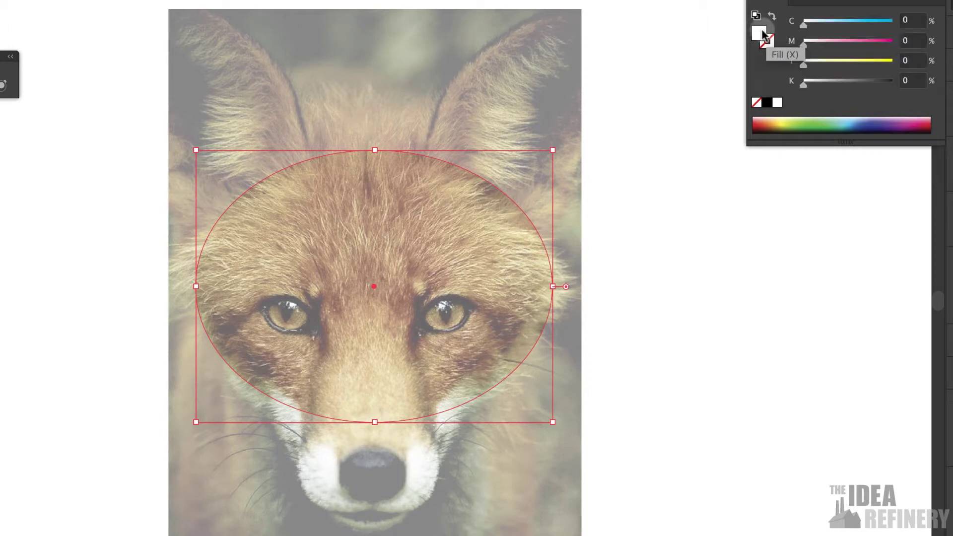
left_click(757, 104)
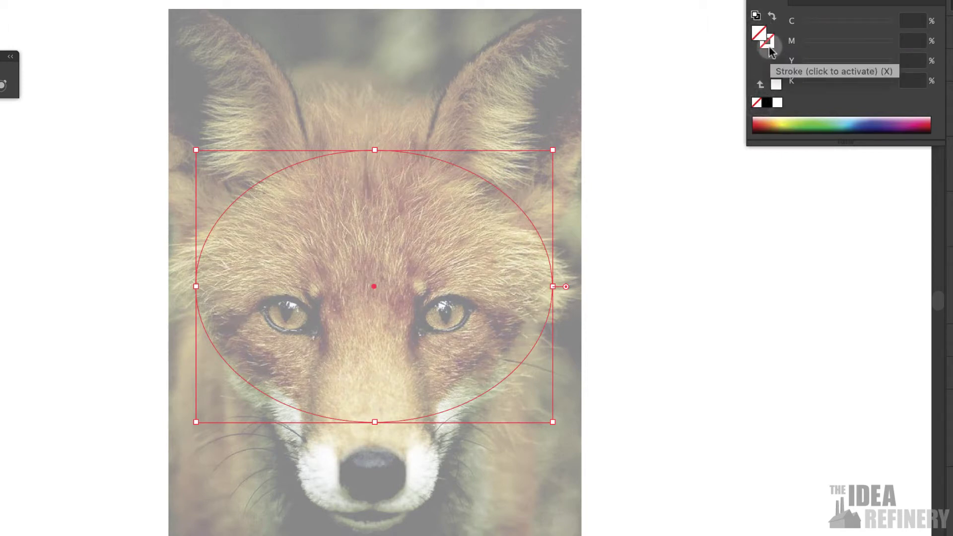
key("x")
left_click(767, 103)
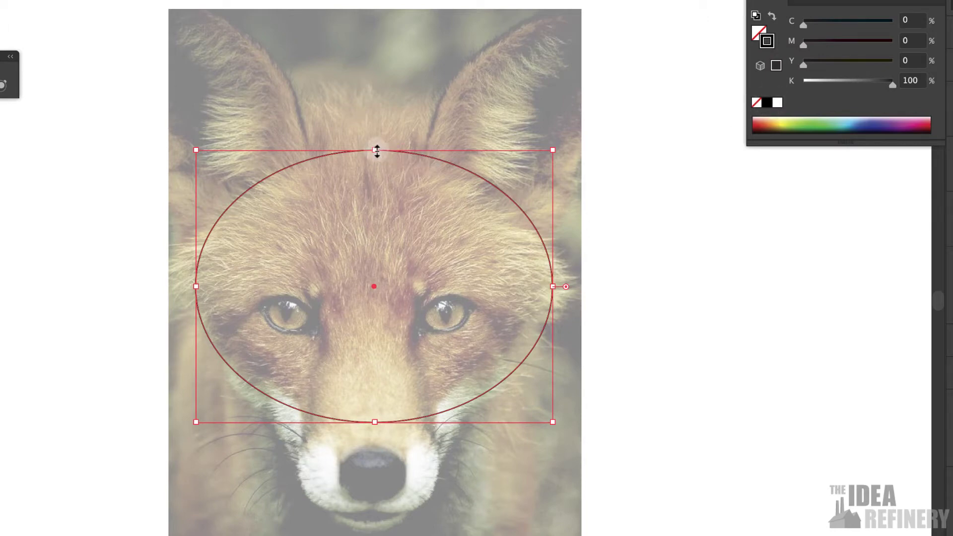
left_click_drag(377, 150, 375, 155)
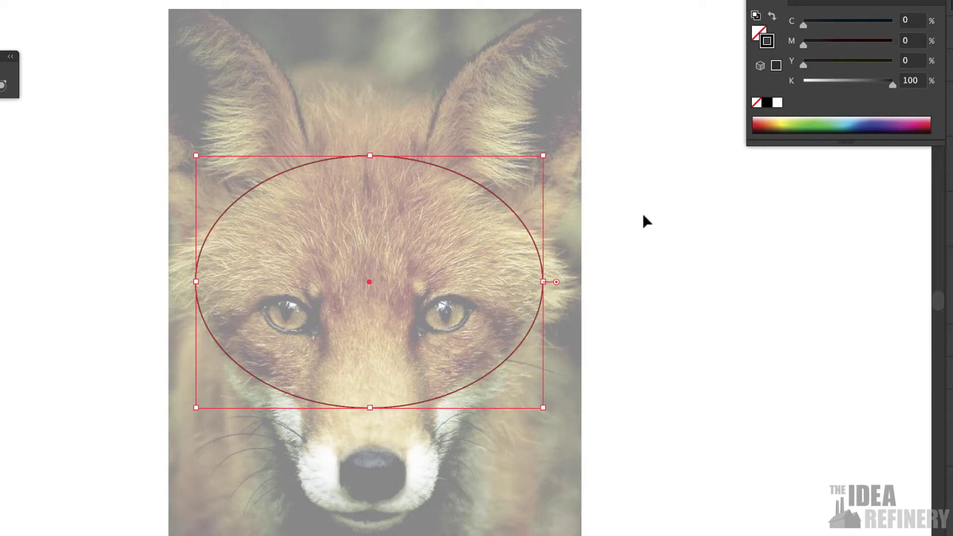
Step: Draw an ellipse around the fox's muzzle and a small flat ellipse over the chin, overlapping the muzzle's lower edge
left_click(654, 227)
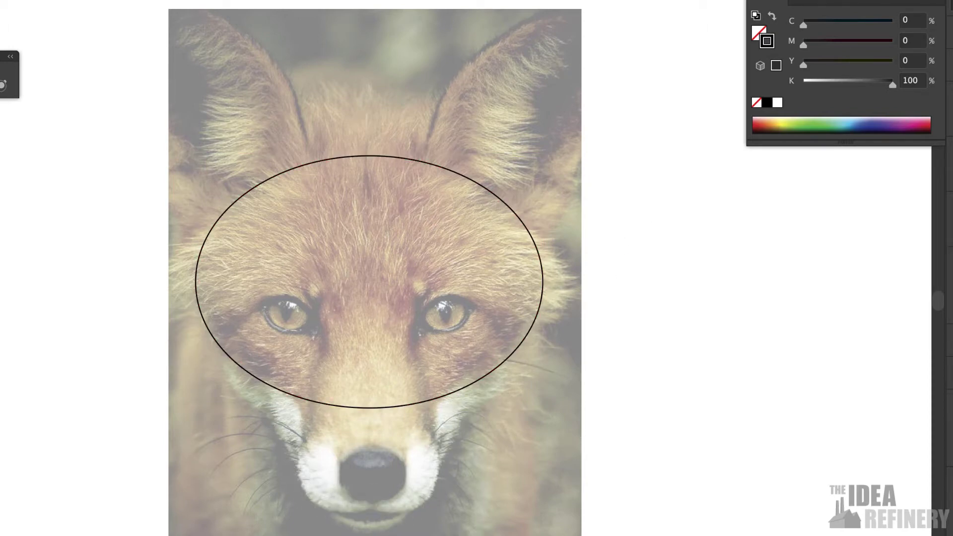
left_click_drag(309, 415, 438, 521)
left_click_drag(310, 468, 298, 468)
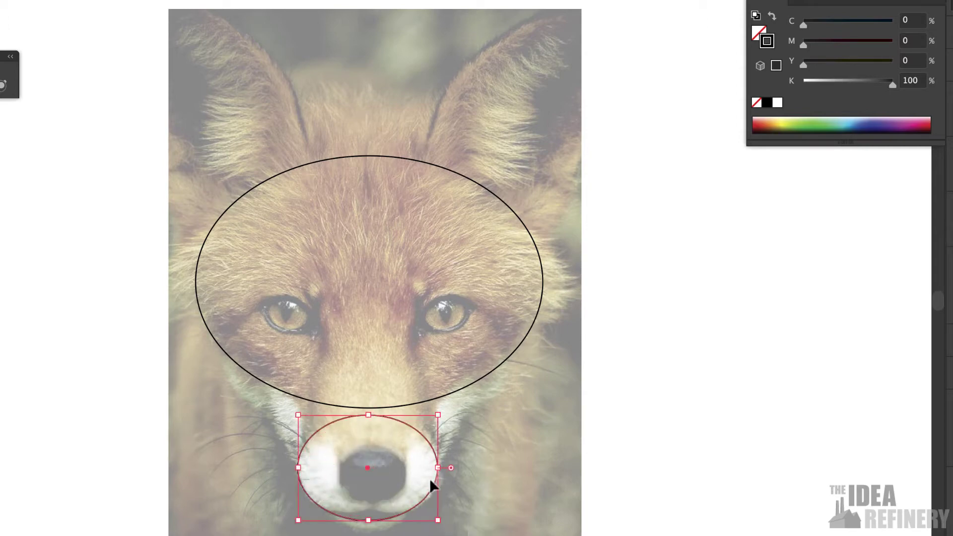
left_click_drag(438, 468, 438, 468)
scroll(424, 476, "down", 5)
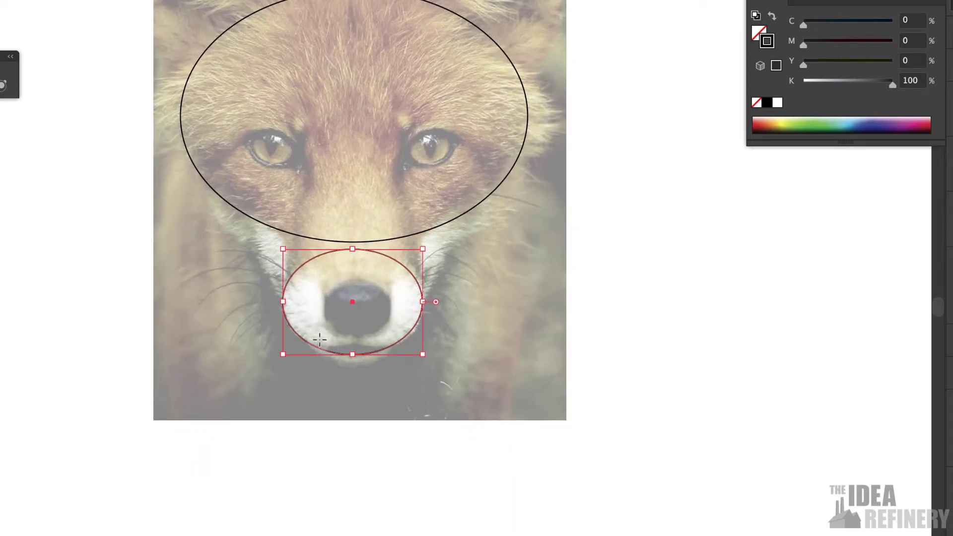
left_click_drag(320, 340, 388, 368)
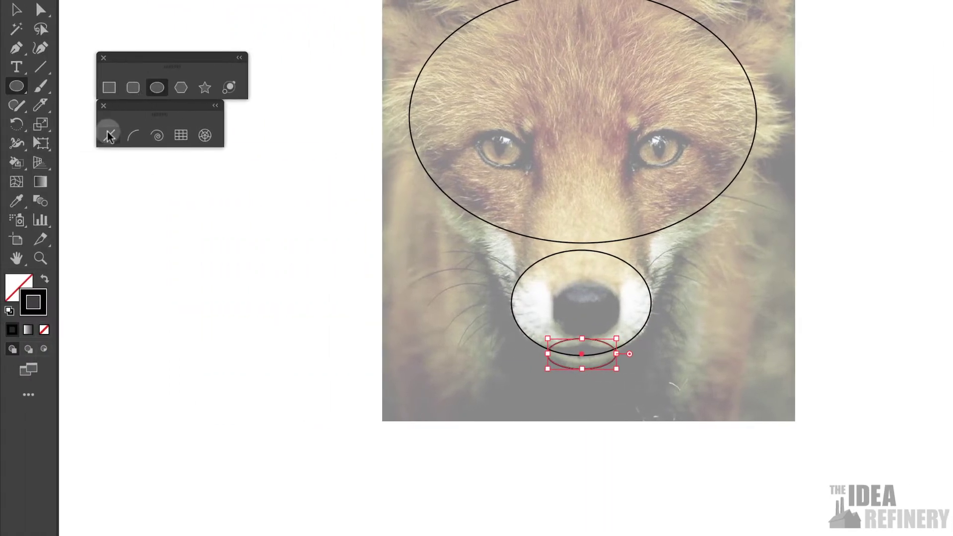
Step: Draw straight cheek lines from the head ellipse down to both sides of the muzzle ellipse, adjusting the left line's lower end
left_click(109, 135)
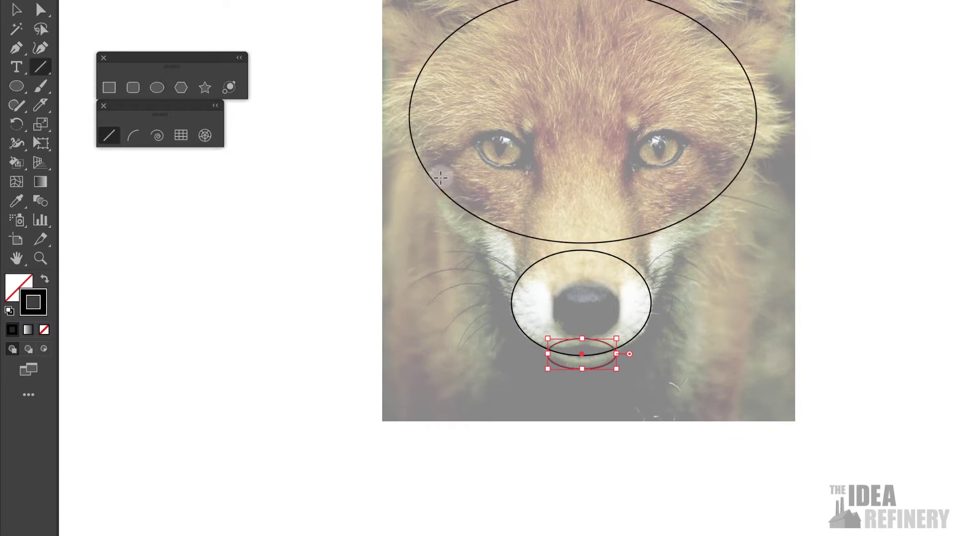
left_click_drag(440, 180, 512, 304)
left_click_drag(713, 197, 658, 295)
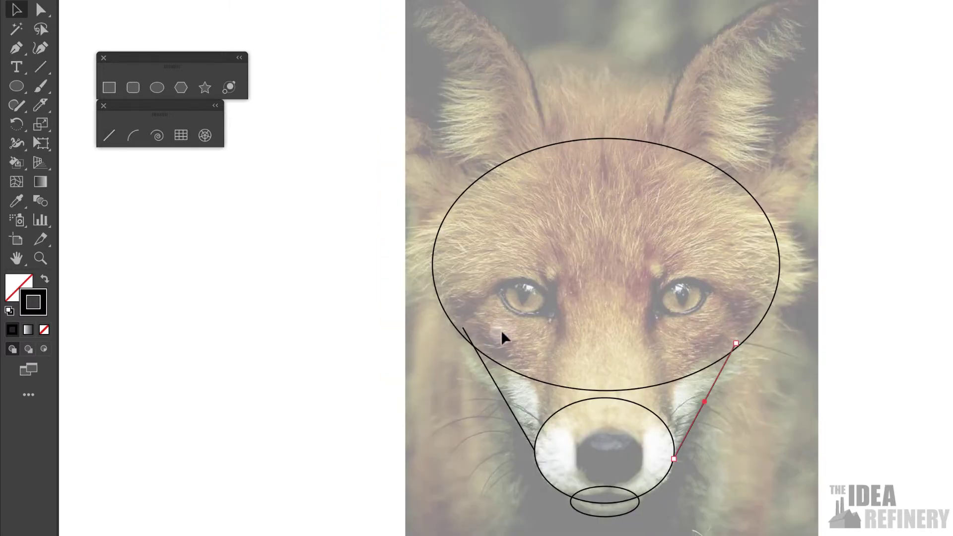
left_click(27, 157)
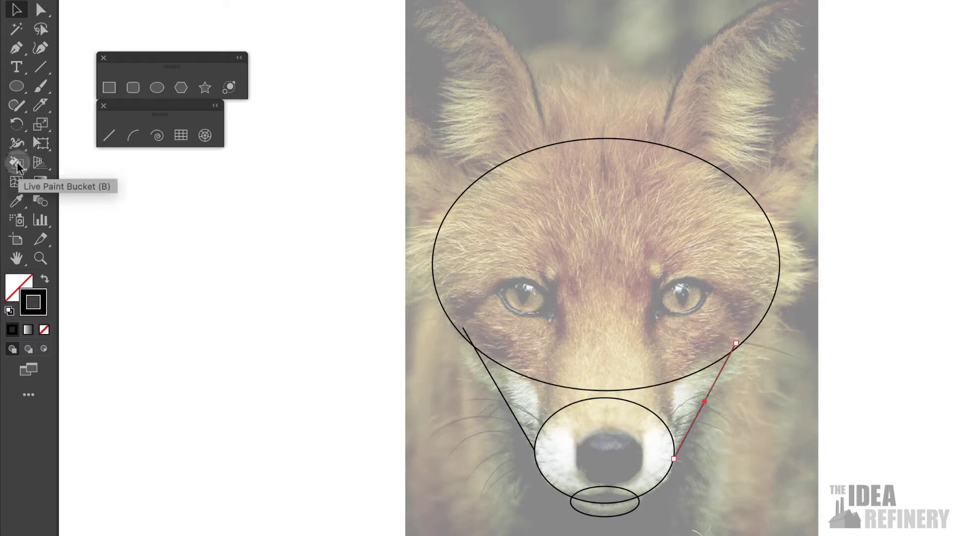
left_click(474, 339)
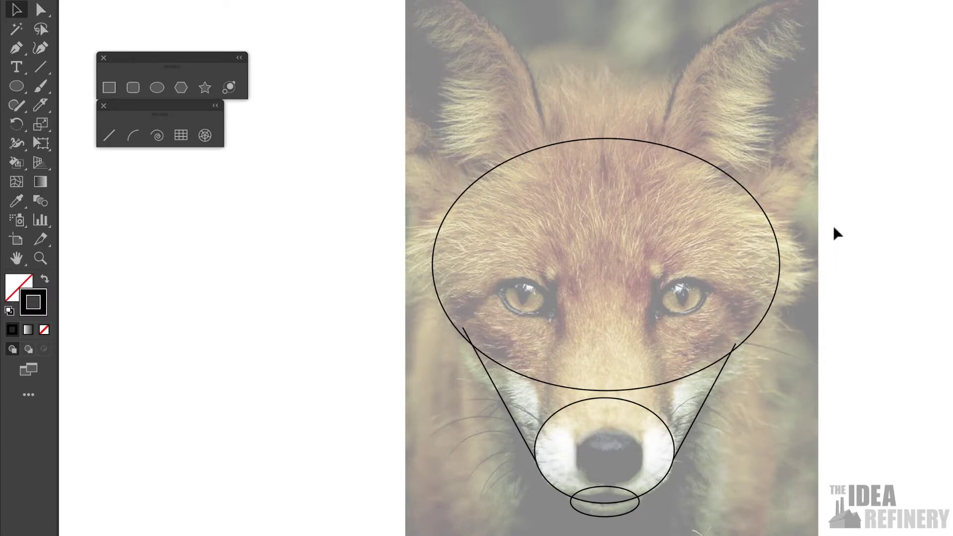
Step: Select all the face outlines and switch to the Shape Builder tool, working around the muzzle
left_click_drag(868, 226, 844, 315)
mouse_move(850, 220)
left_mouse_down()
mouse_move(821, 268)
mouse_move(517, 498)
mouse_move(366, 534)
left_mouse_up()
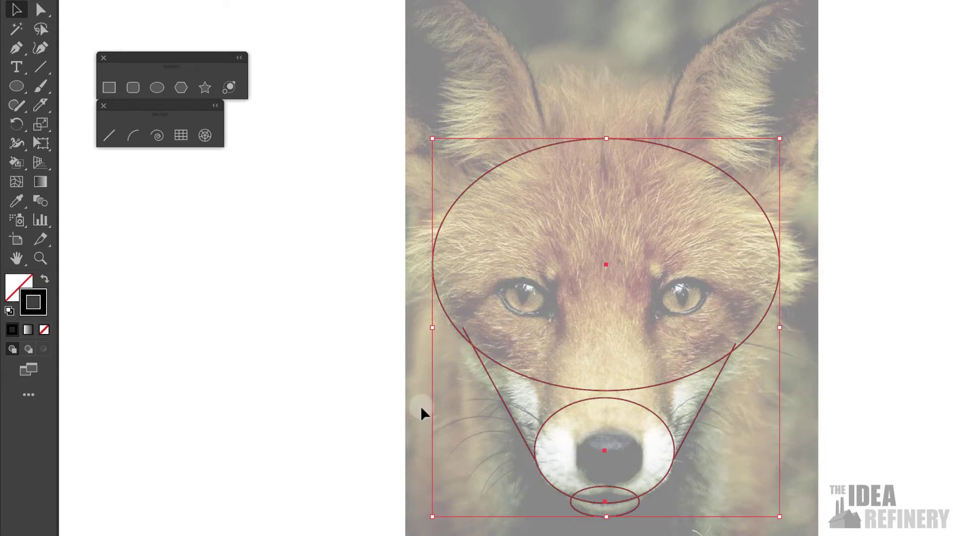
key("a")
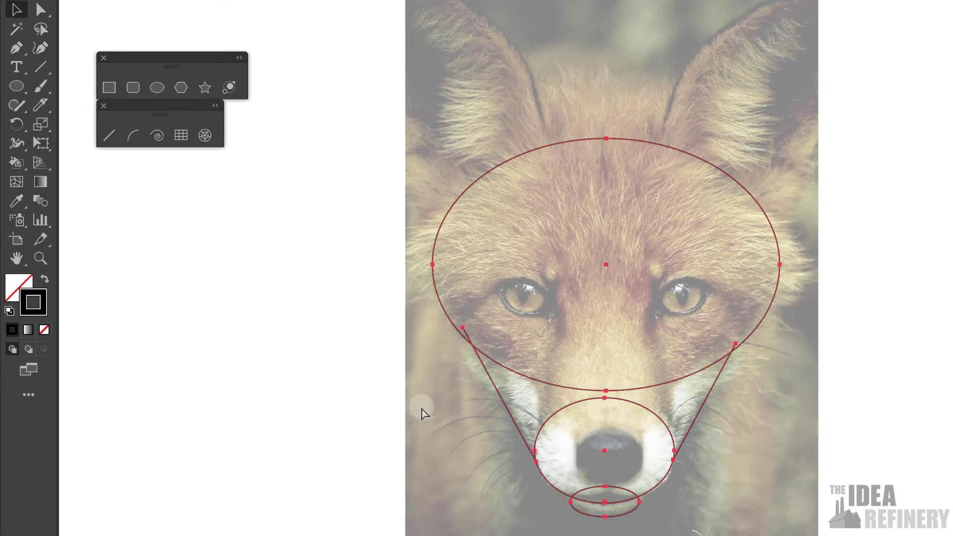
key("ctrl+plus")
key("ctrl+plus")
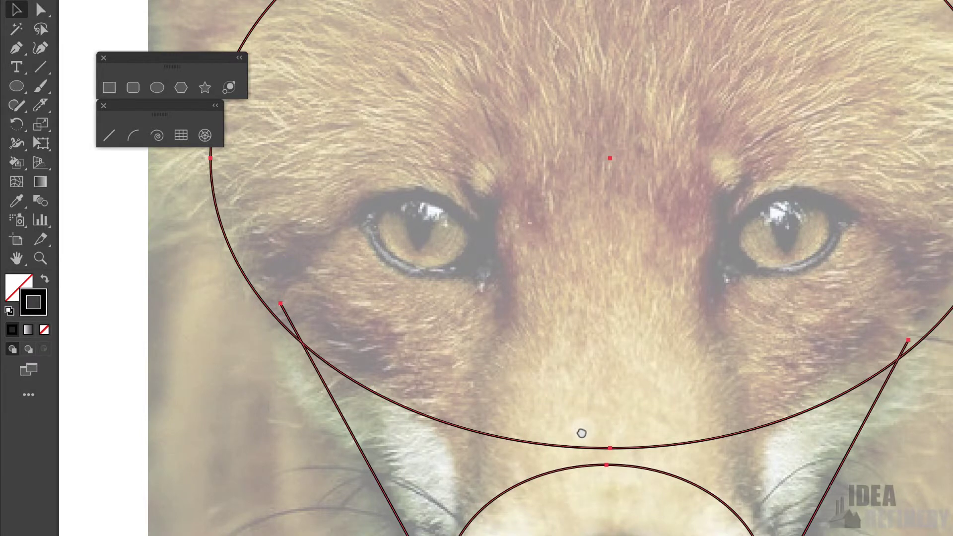
left_click_drag(582, 433, 562, 165)
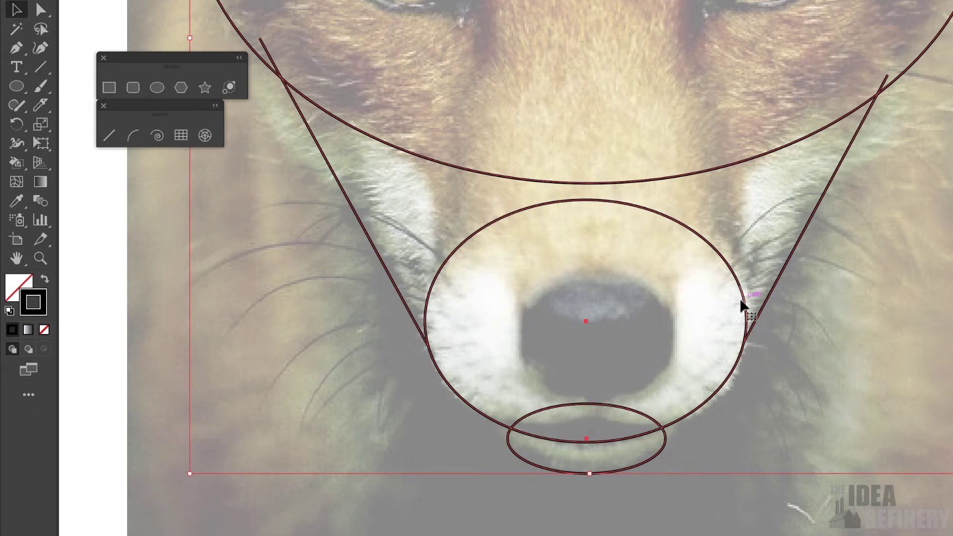
left_click(214, 81)
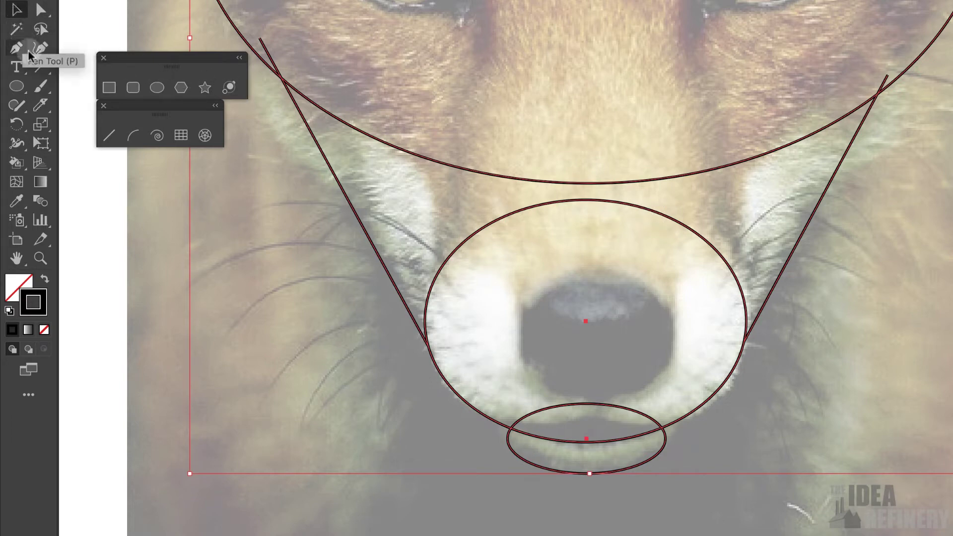
left_click_drag(16, 162, 102, 165)
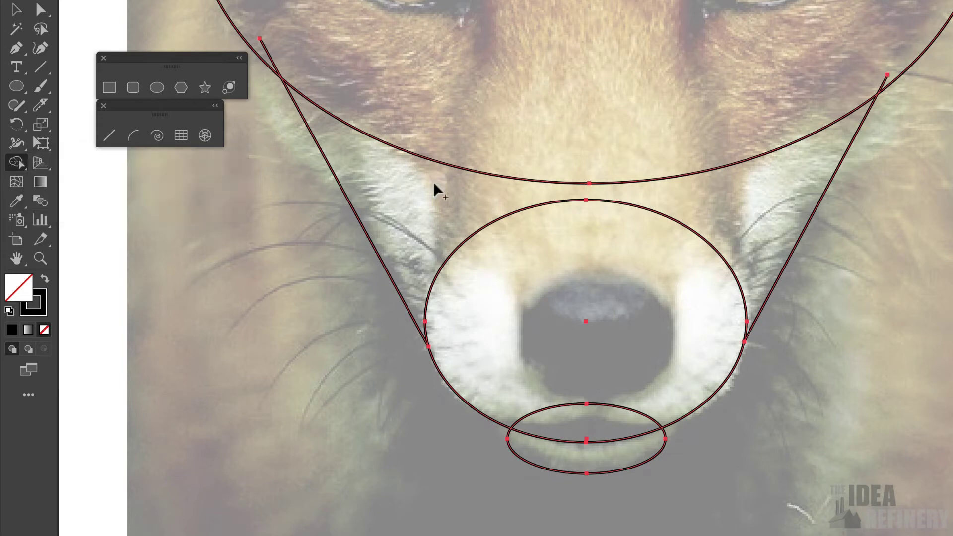
Step: Try to trim the upper arc off the muzzle ellipse with the Shape Builder, then undo it
left_click(675, 223, "alt")
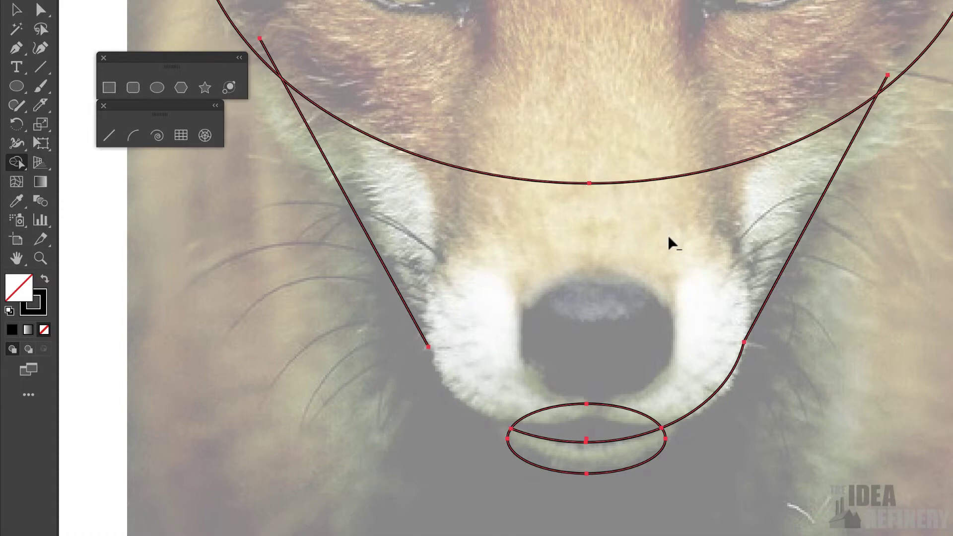
key("ctrl+z")
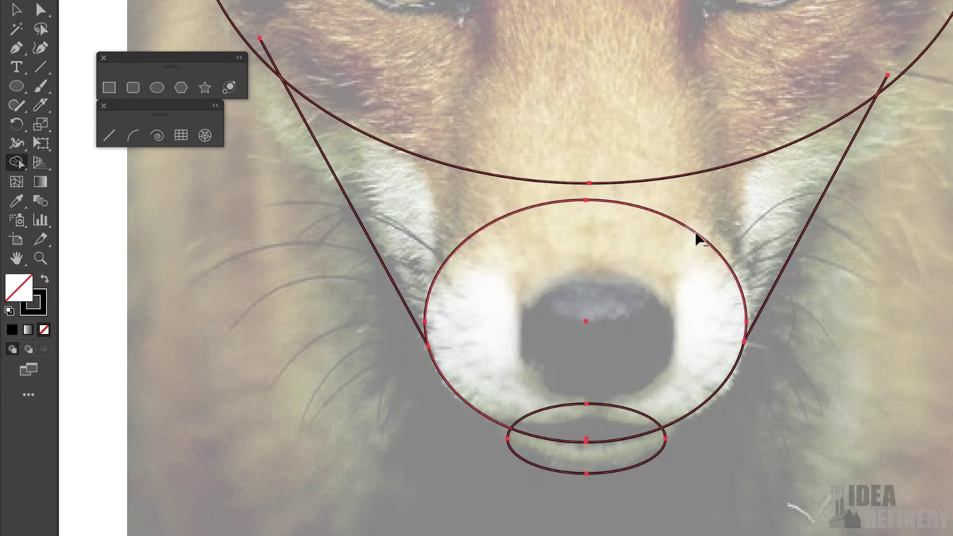
left_click(696, 238, "alt")
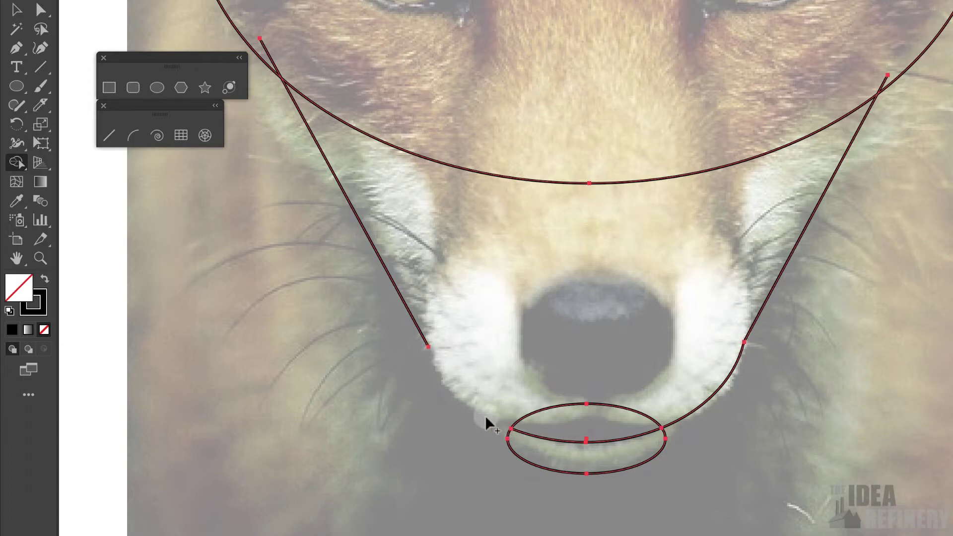
left_click(622, 306)
key("ctrl+z")
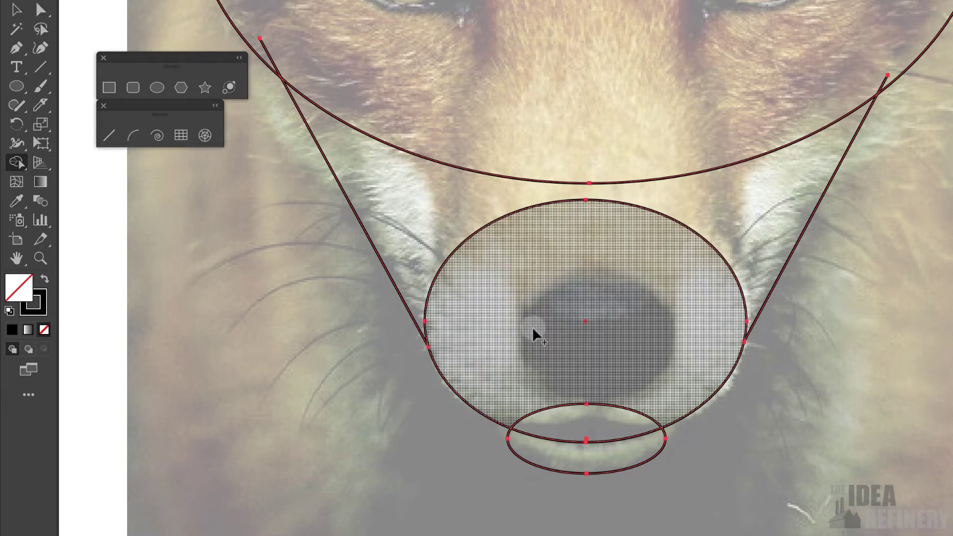
Step: Extend the lower end of the left cheek line slightly so that it crosses the muzzle ellipse
key("z")
left_click_drag(395, 319, 471, 388)
key("a")
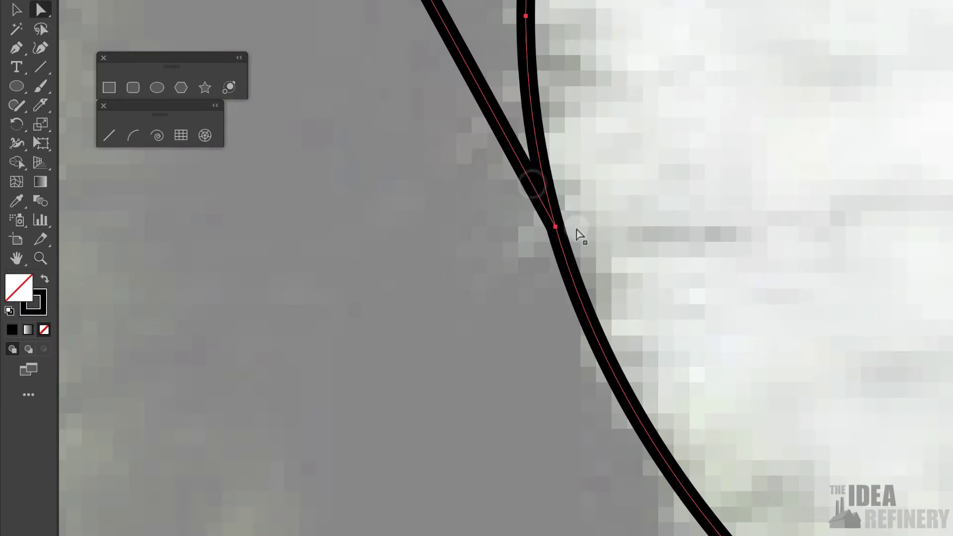
left_click(556, 227)
mouse_move(557, 230)
left_mouse_down()
mouse_move(563, 244)
mouse_move(557, 231)
left_mouse_up()
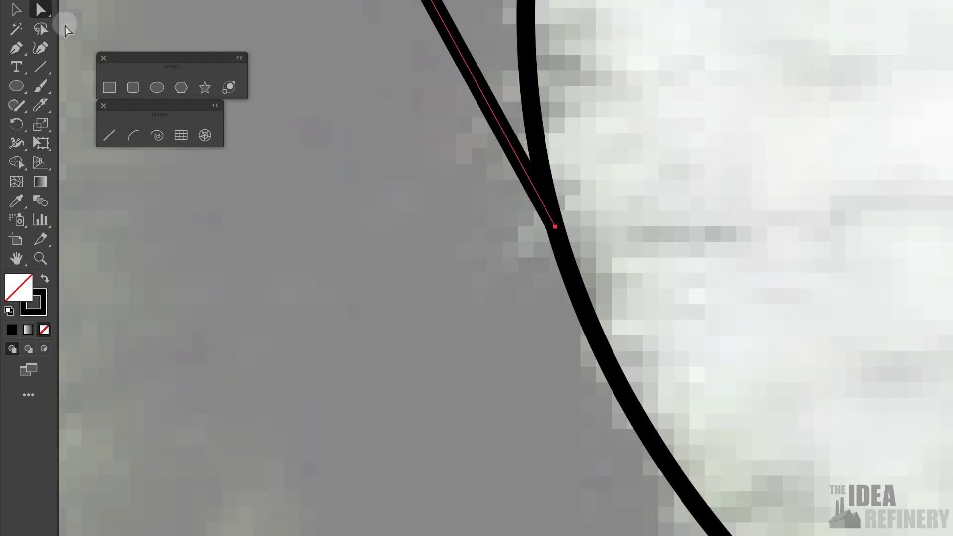
left_click(41, 11)
left_click_drag(556, 228, 568, 249)
key("ctrl+z")
key("ctrl+shift+z")
key("ctrl+minus")
key("ctrl+minus")
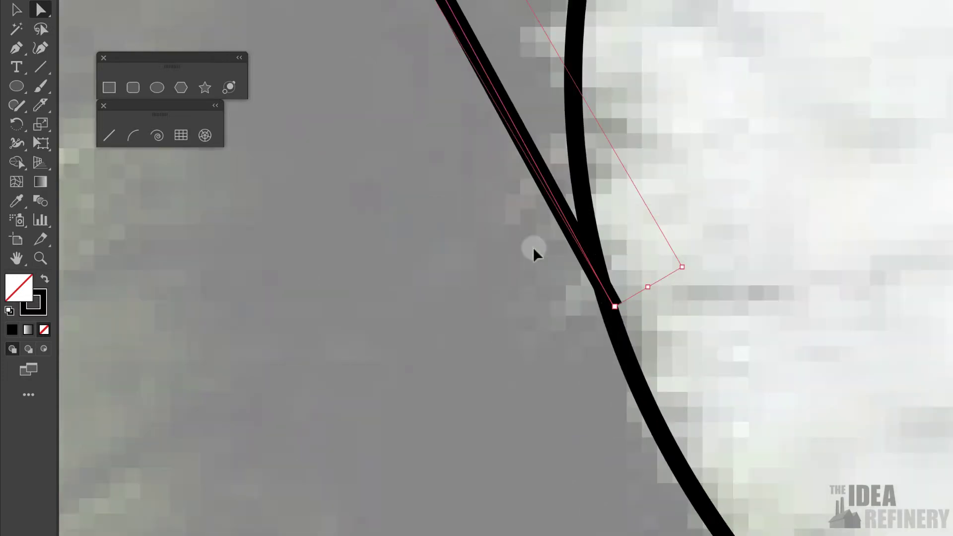
scroll(533, 247, "down", 5)
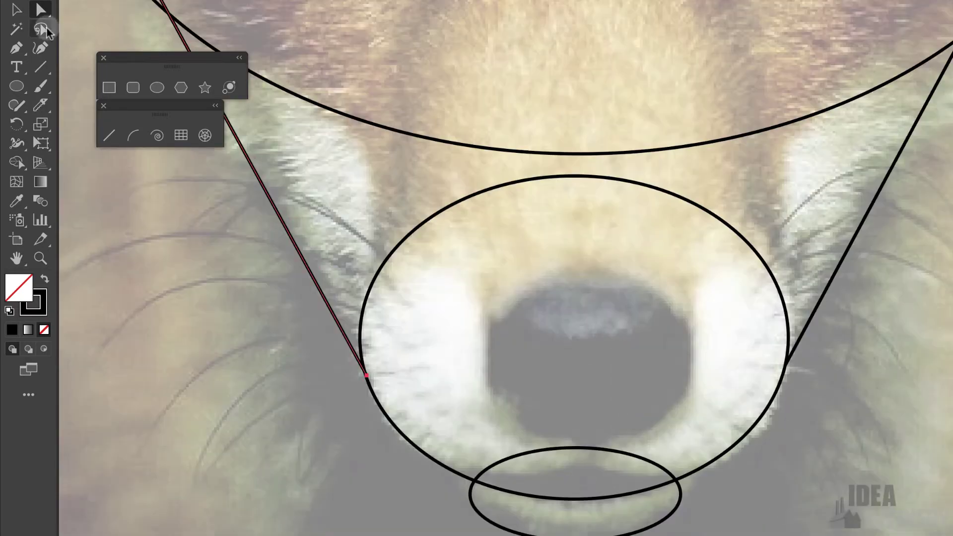
Step: Select all the outlines and use the Shape Builder to remove the upper arcs of the muzzle and chin ellipses
left_click(16, 9)
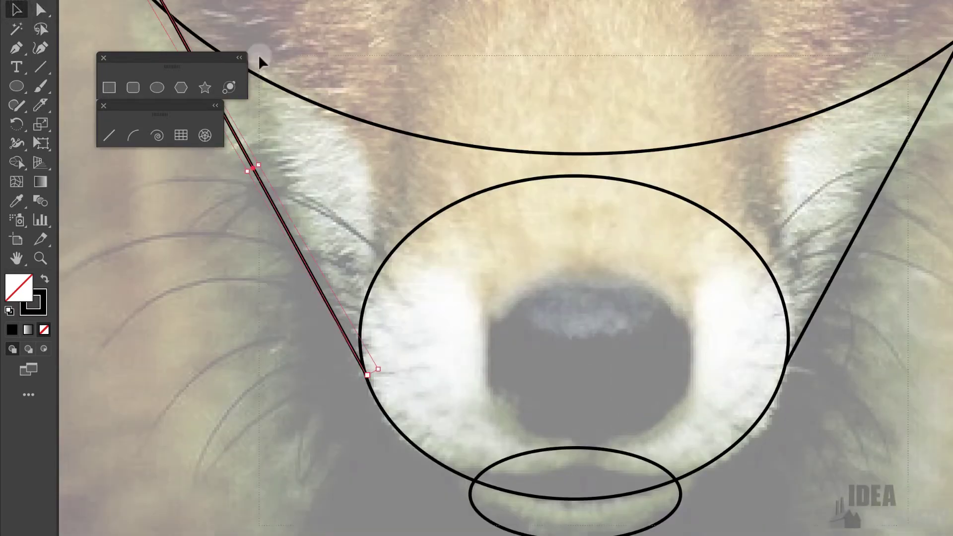
scroll(181, 7, "up", 3)
scroll(182, 7, "up", 10)
key("ctrl+a")
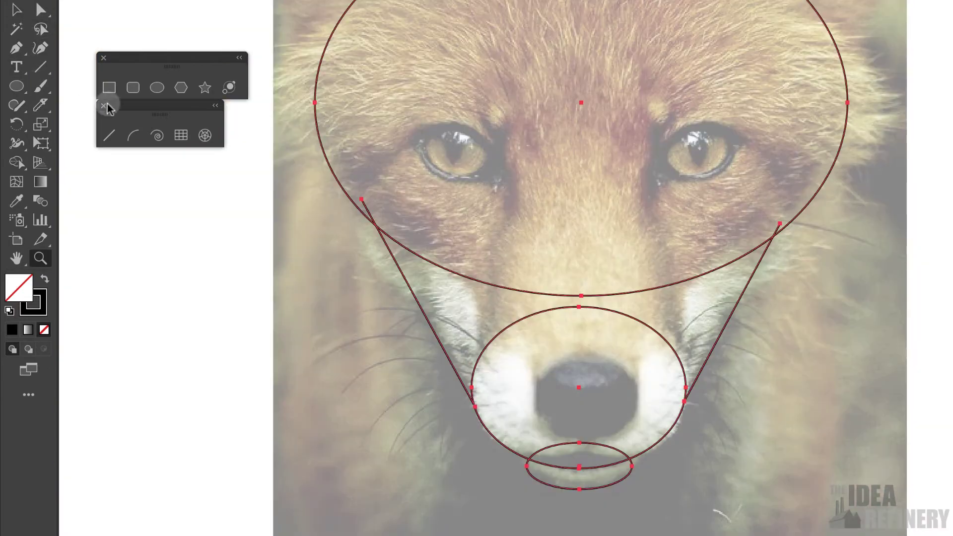
left_click(19, 163)
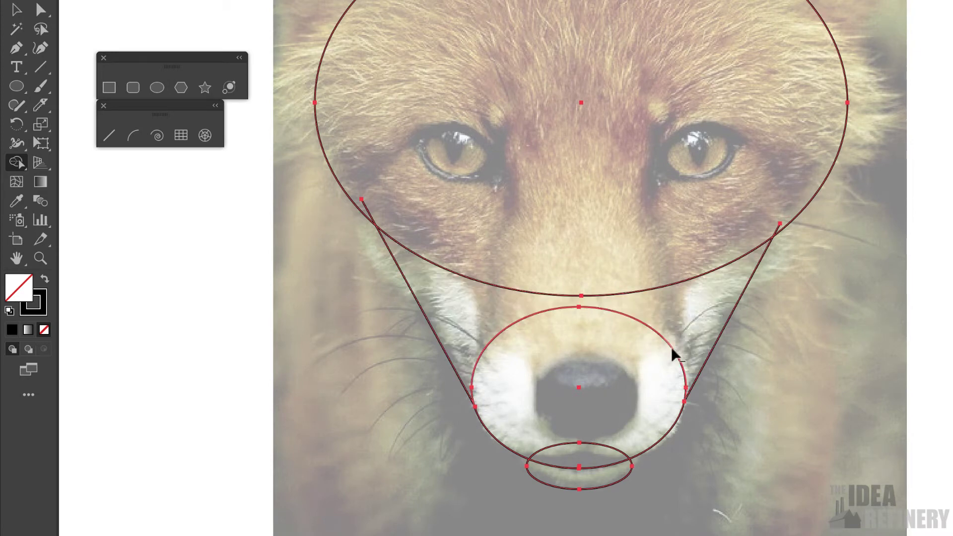
mouse_move(673, 353)
left_mouse_down()
mouse_move(674, 376)
mouse_move(507, 408)
mouse_move(494, 321)
mouse_move(491, 417)
mouse_move(609, 405)
mouse_move(484, 400)
left_mouse_up()
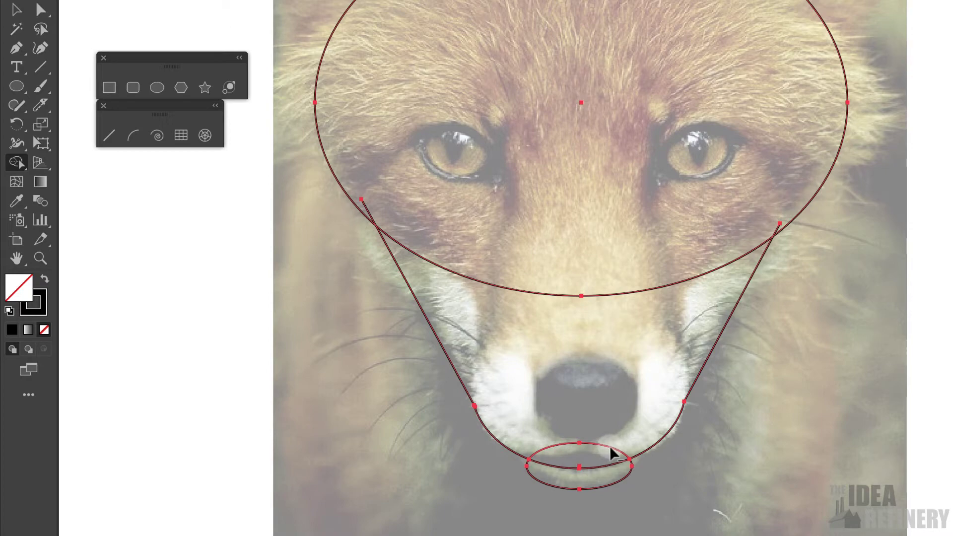
left_click(610, 446, "alt")
Step: Draw a circle over the right-hand eye and a wider, lower ellipse overlapping it, enlarging the ellipse slightly
scroll(854, 229, "up", 3)
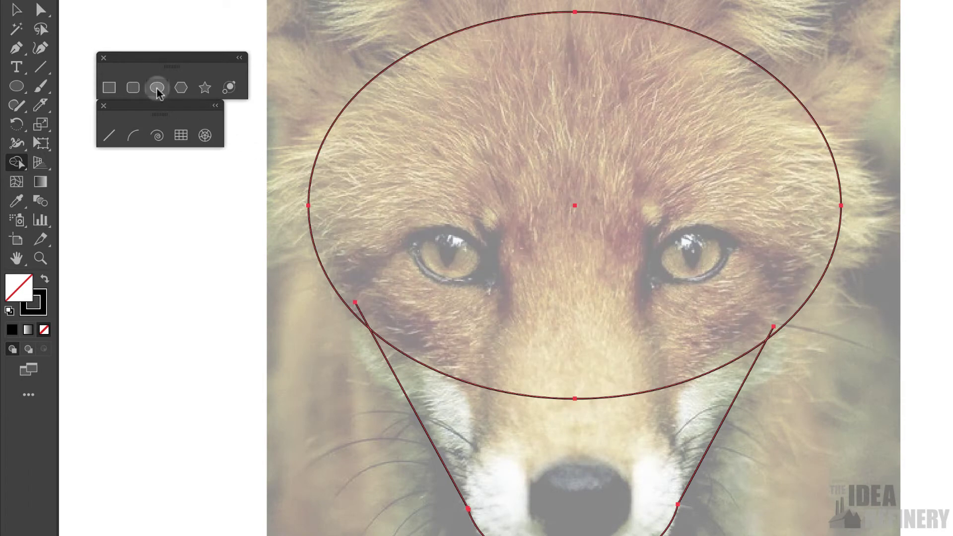
left_click(157, 88)
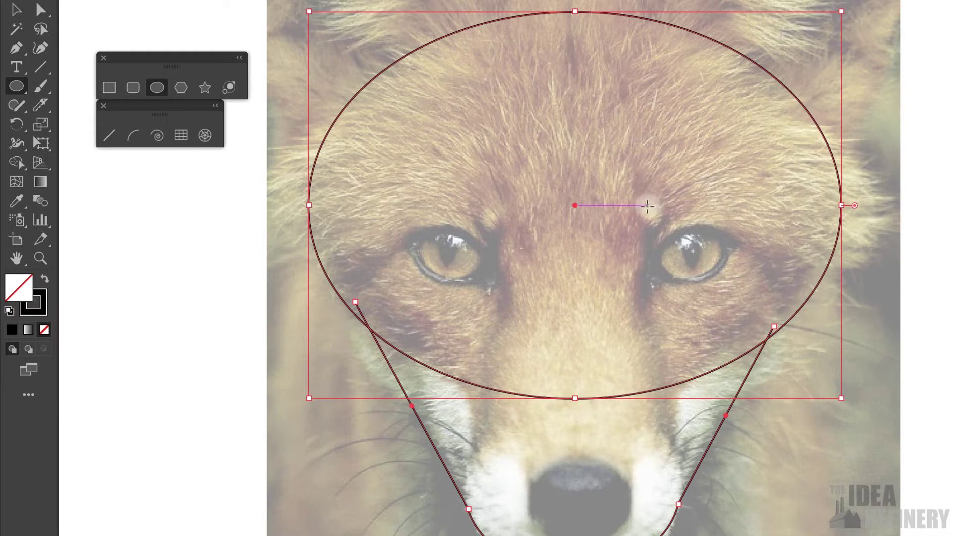
mouse_move(648, 205)
left_mouse_down()
mouse_move(686, 260)
mouse_move(723, 280)
left_mouse_up()
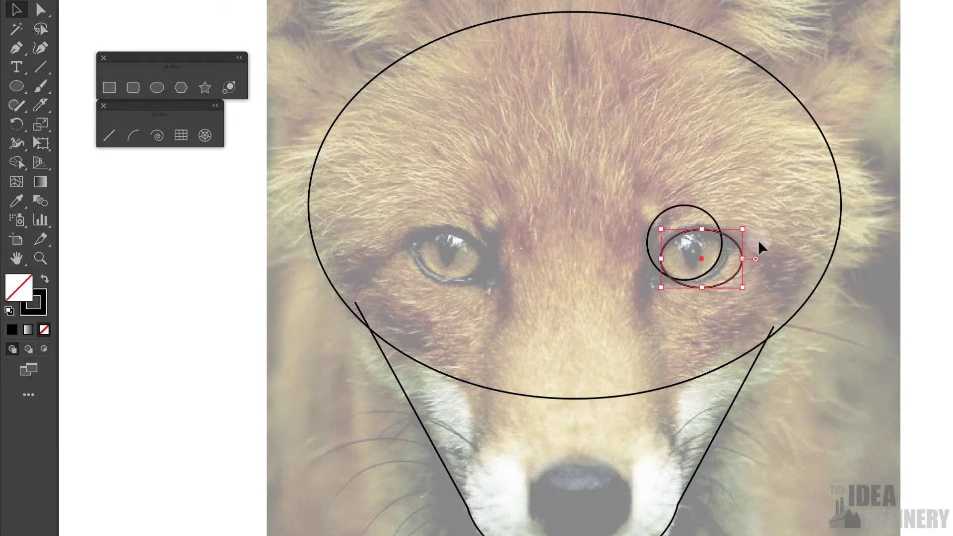
left_click_drag(733, 239, 734, 243)
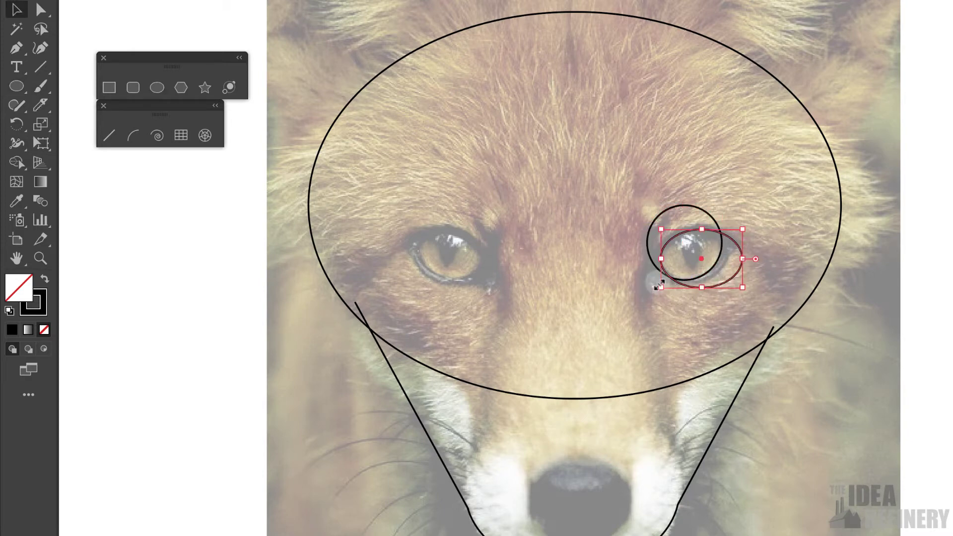
left_click_drag(660, 285, 653, 299)
Step: Narrow the circle over the right-hand eye so that its inner side meets the wider ellipse near the eye corner
key("z")
left_click_drag(613, 194, 800, 358)
left_click(17, 9)
left_click_drag(639, 101, 651, 101)
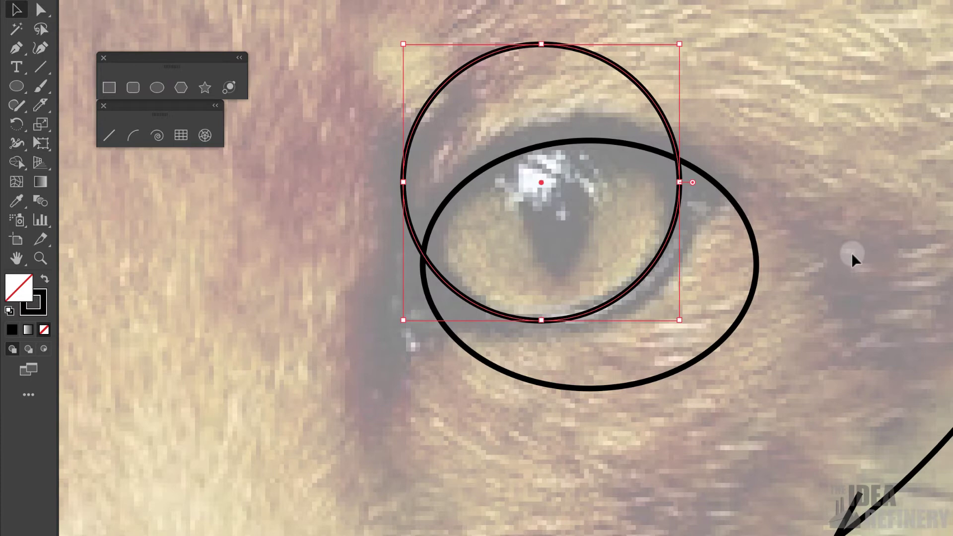
left_click_drag(405, 177, 420, 180)
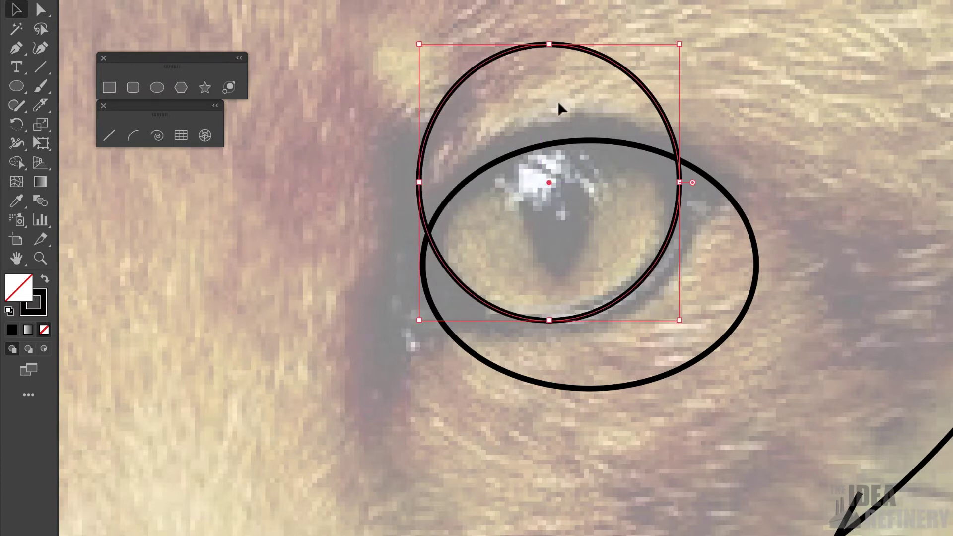
Step: Examine the finished lion illustration and its reference photo in the other document for comparison
left_click(726, 193, "shift")
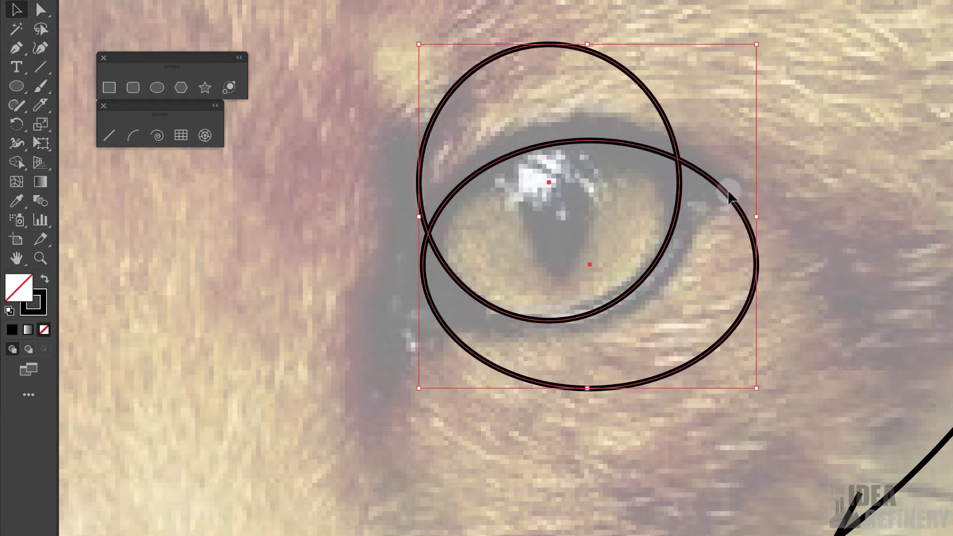
left_click(16, 162)
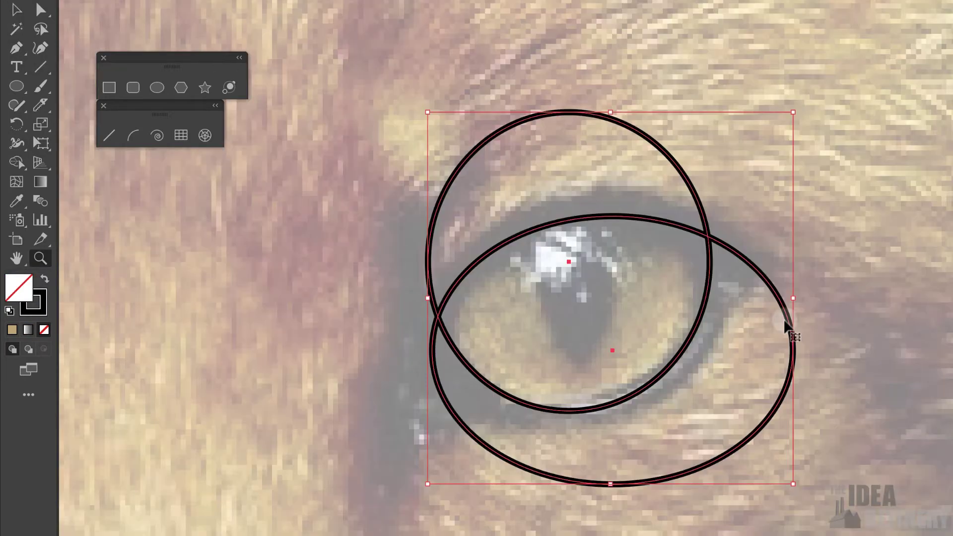
left_click(784, 324, "alt")
left_click(784, 320, "alt")
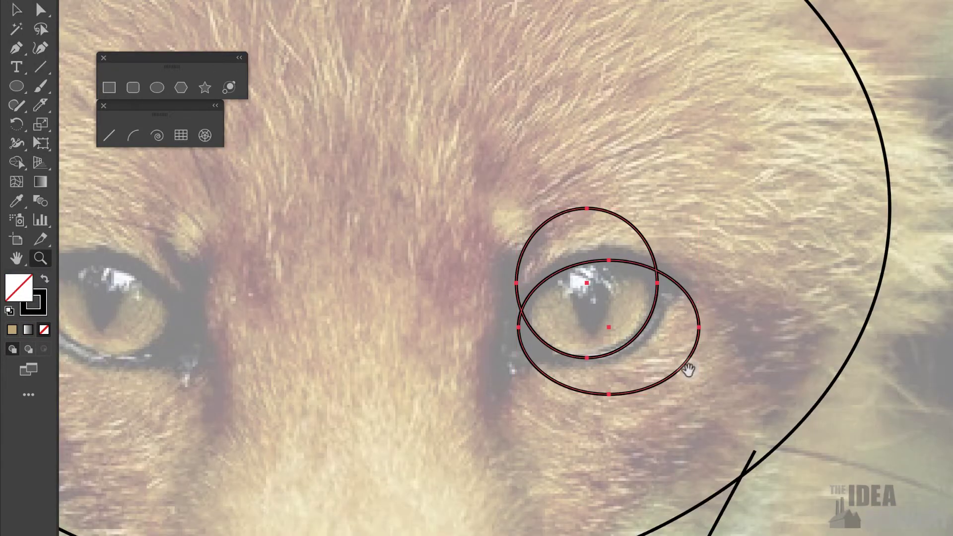
left_click_drag(688, 370, 628, 288)
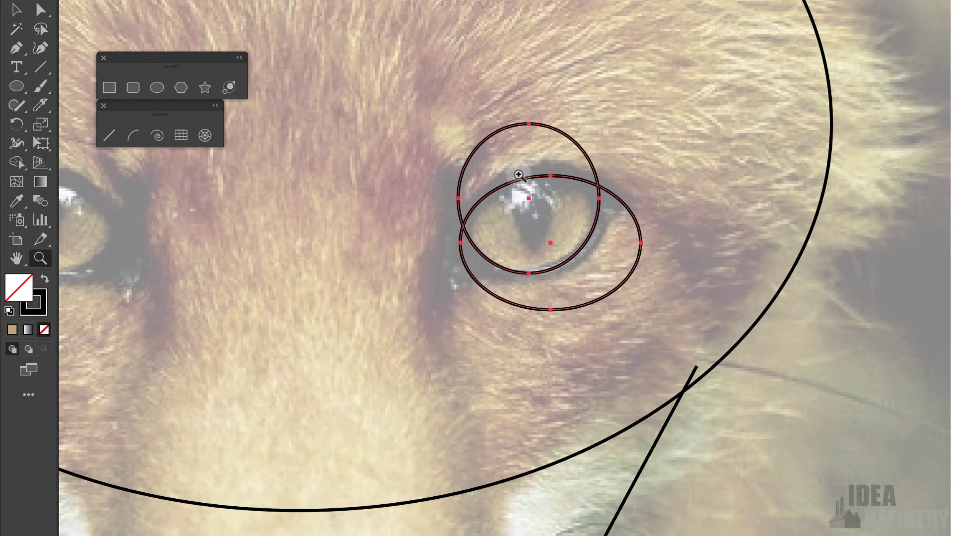
Step: Duplicate the wider ellipse over the right-hand eye slightly higher and widen the copy on both sides
key("v")
left_click(629, 277)
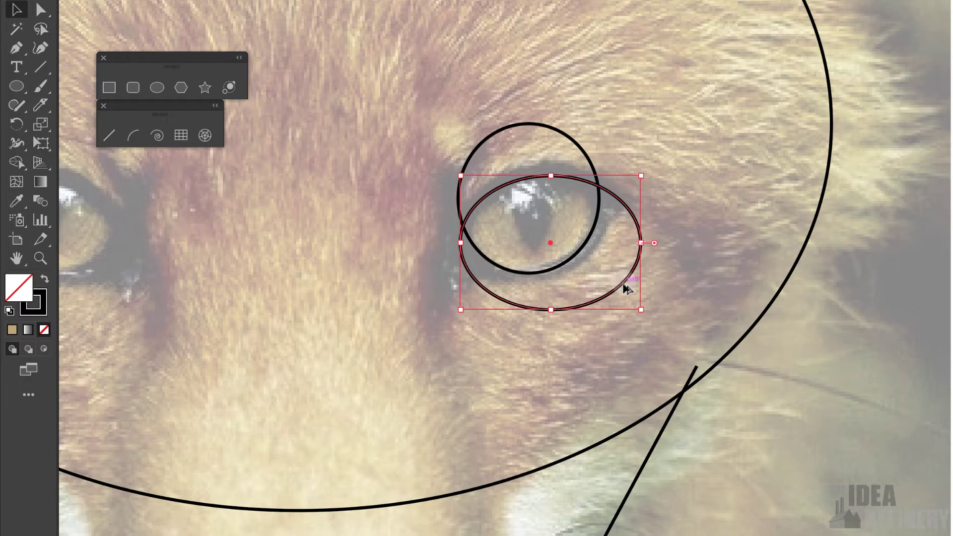
left_click_drag(622, 282, 622, 273)
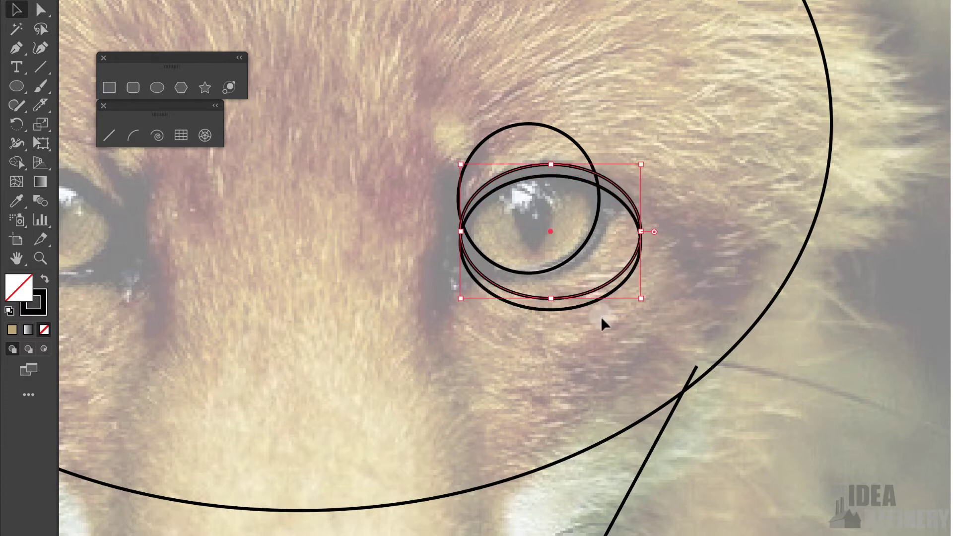
left_click_drag(641, 232, 649, 233)
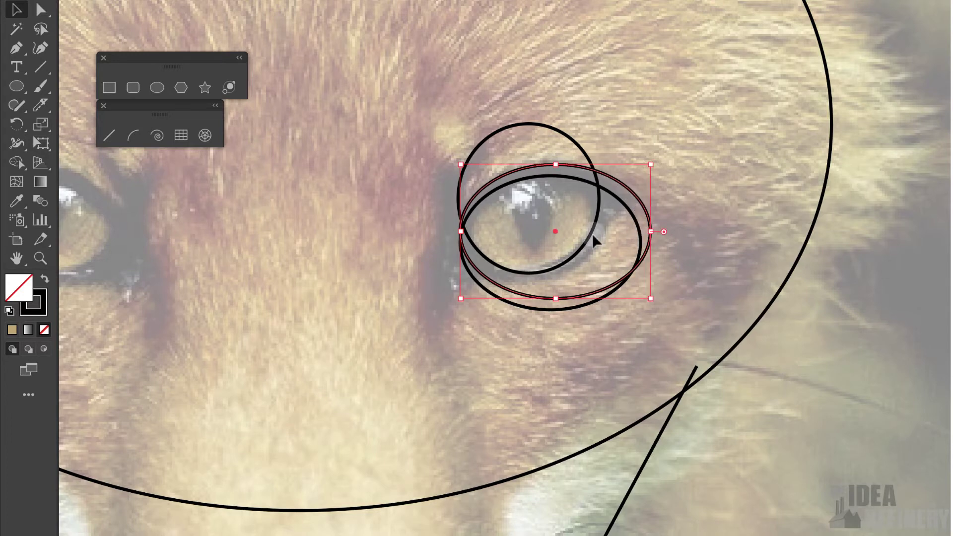
left_click_drag(458, 231, 453, 229)
Step: Place a slightly larger copy of the circle over the right-hand eye and widen it toward the inner eye corner
left_click(590, 158)
left_click_drag(588, 157, 612, 124)
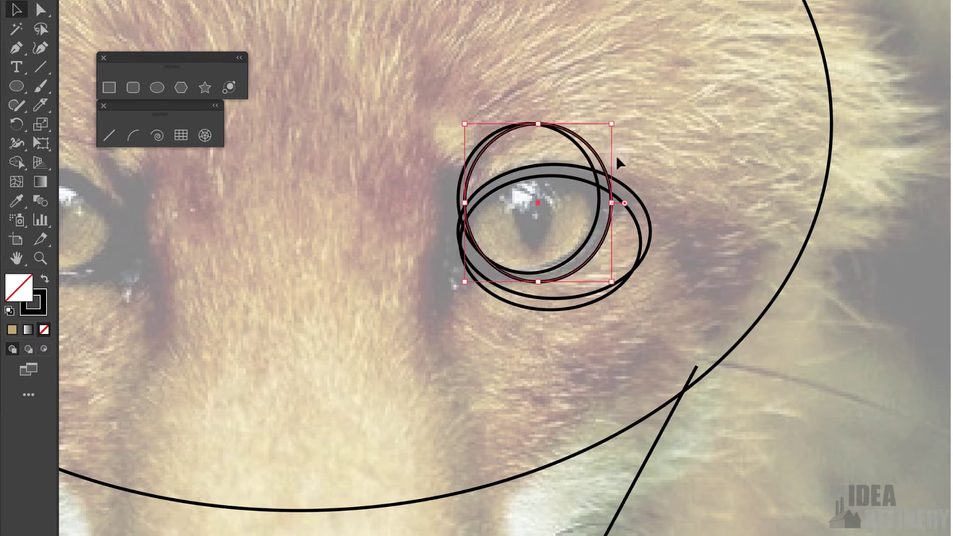
left_click_drag(465, 204, 447, 209)
Step: Select the four eye shapes and use the Shape Builder to trim them into a double almond-shaped eye outline
left_click_drag(583, 248, 456, 302)
left_click(16, 163)
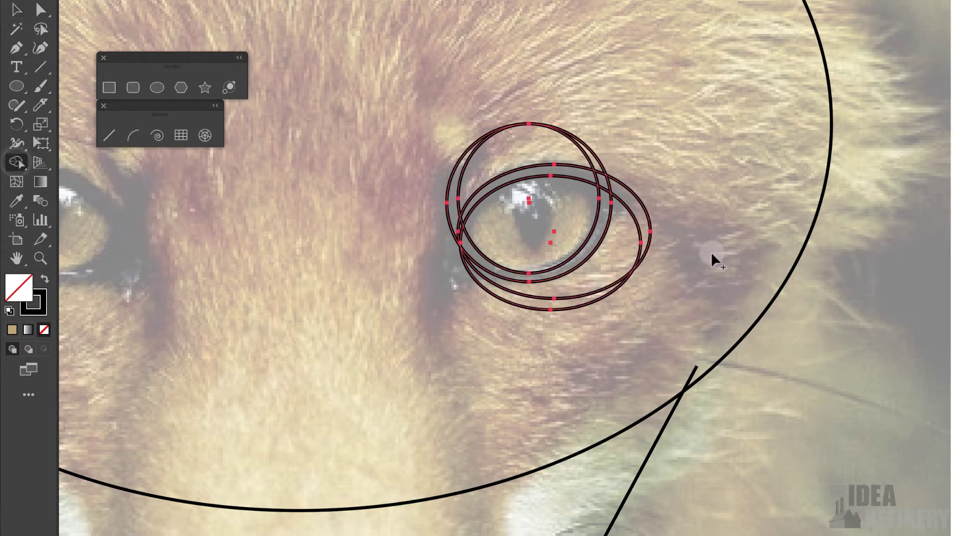
left_click(641, 239, "alt")
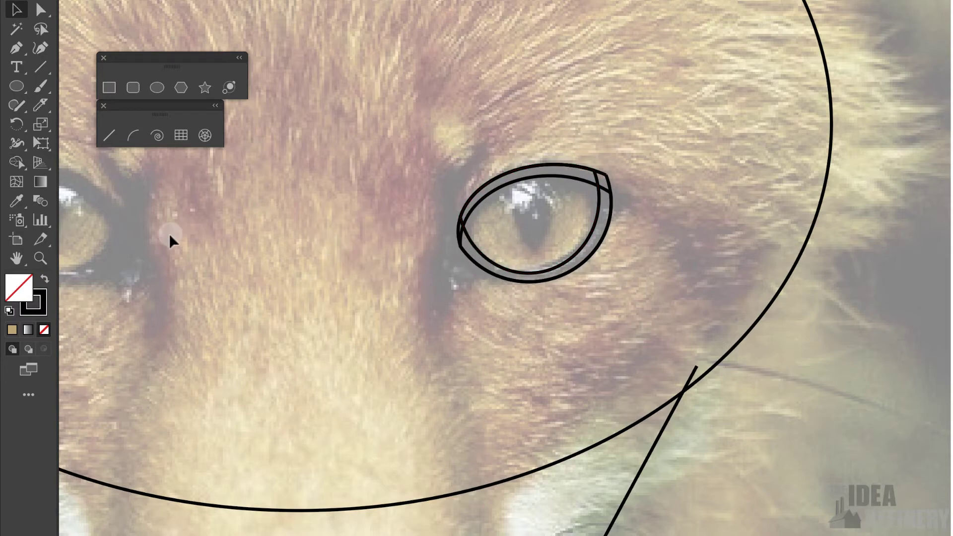
Step: Examine the construction circles of the pug drawing in the pug 2.ai document
left_click_drag(349, 227, 619, 234)
key("ctrl+minus")
key("ctrl+minus")
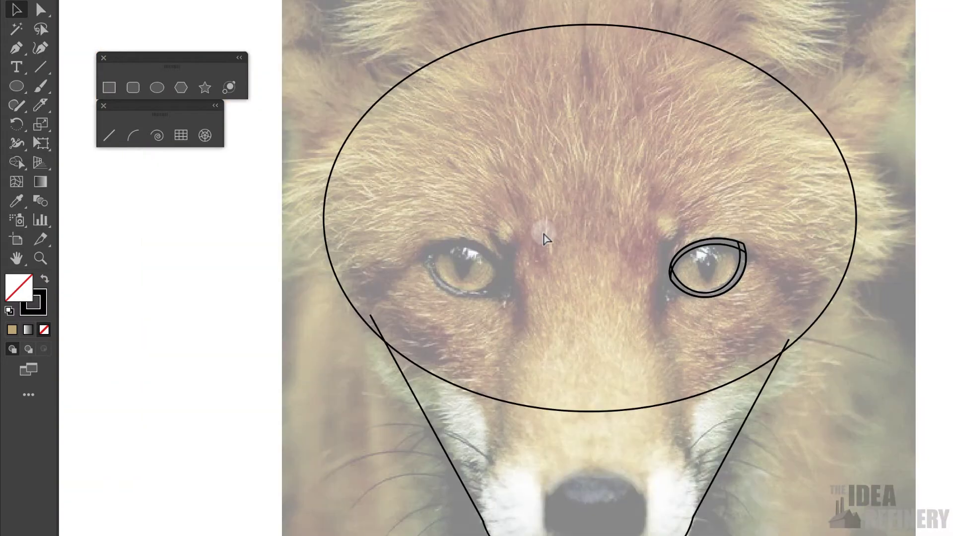
scroll(544, 239, "down", 1)
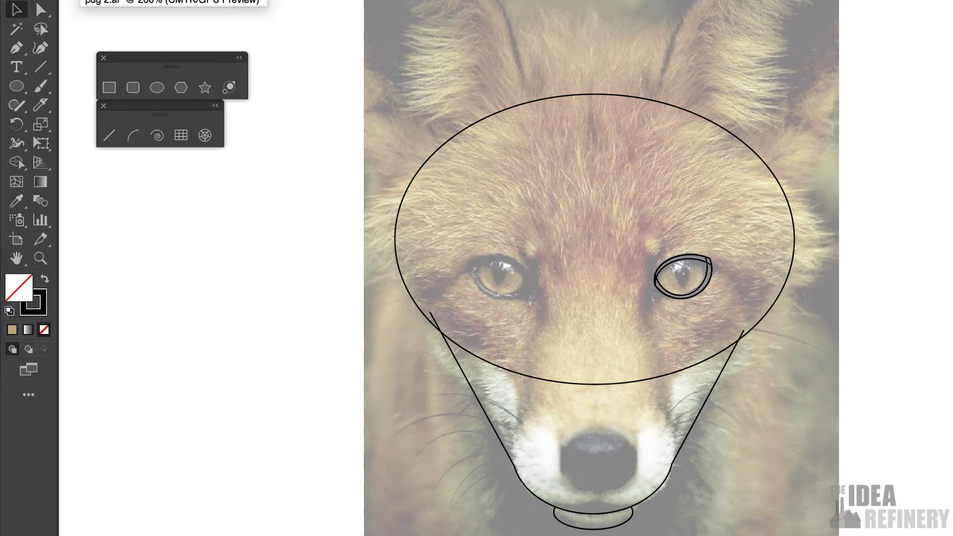
left_click(174, 1)
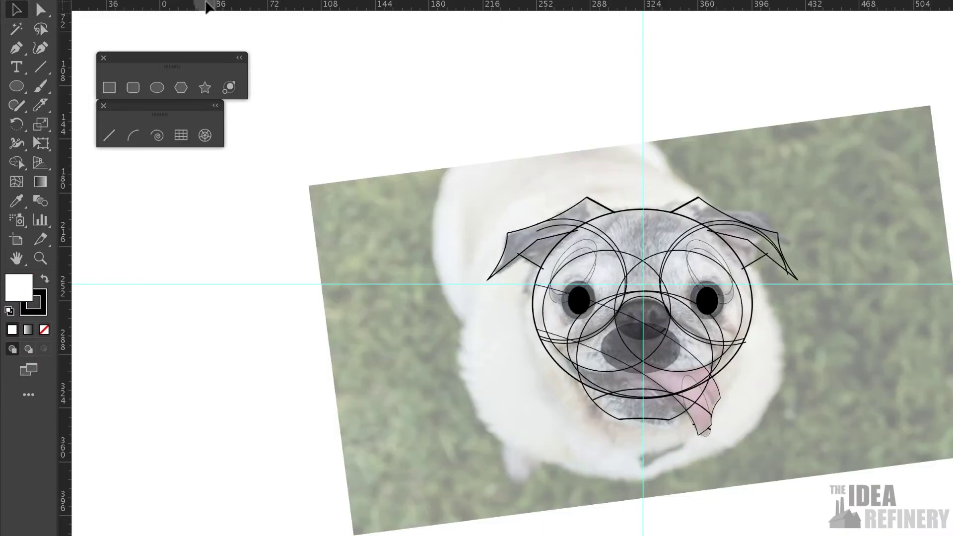
key("z")
left_click_drag(695, 314, 813, 302)
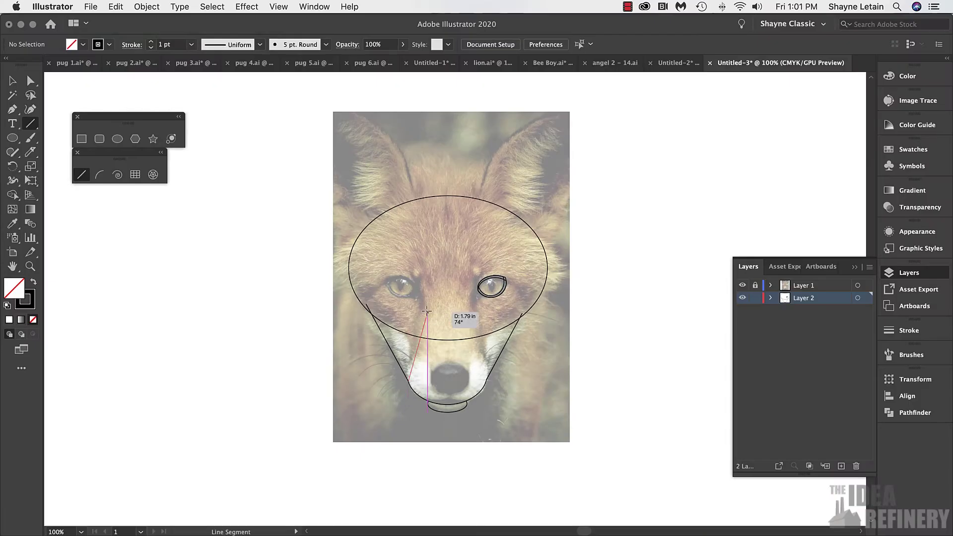
Step: Draw slanted lines along both sides of the nose bridge and two offset ellipses around the right-hand eye and cheek
key("z")
left_click_drag(530, 293, 596, 293)
key("l")
left_click_drag(291, 447, 598, 198)
key("v")
left_click_drag(530, 219, 541, 222)
left_click_drag(541, 222, 549, 264)
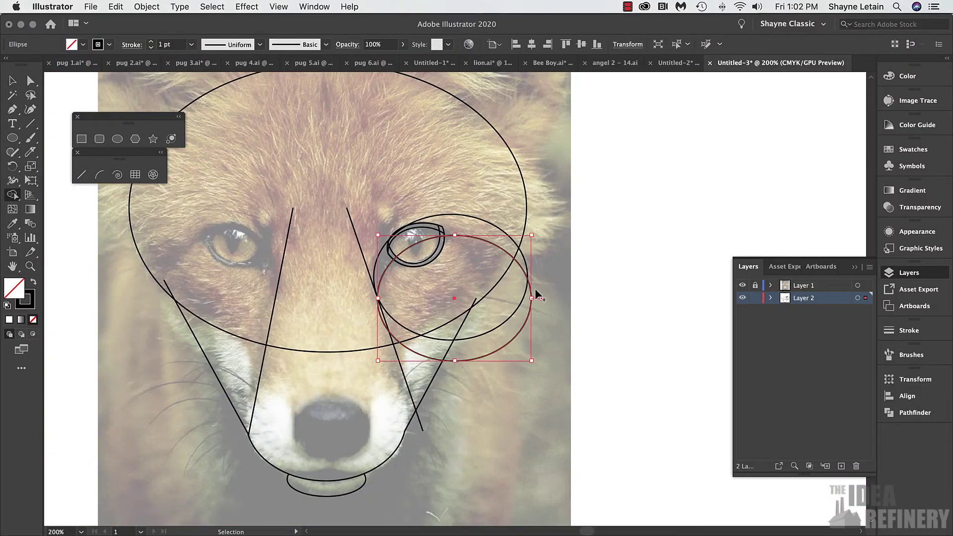
Step: Trim the right-hand eye-socket ellipses outside the head with the Shape Builder and reflect a copy of the eye shapes onto the left-hand eye
key("ctrl+a")
key("shift+m")
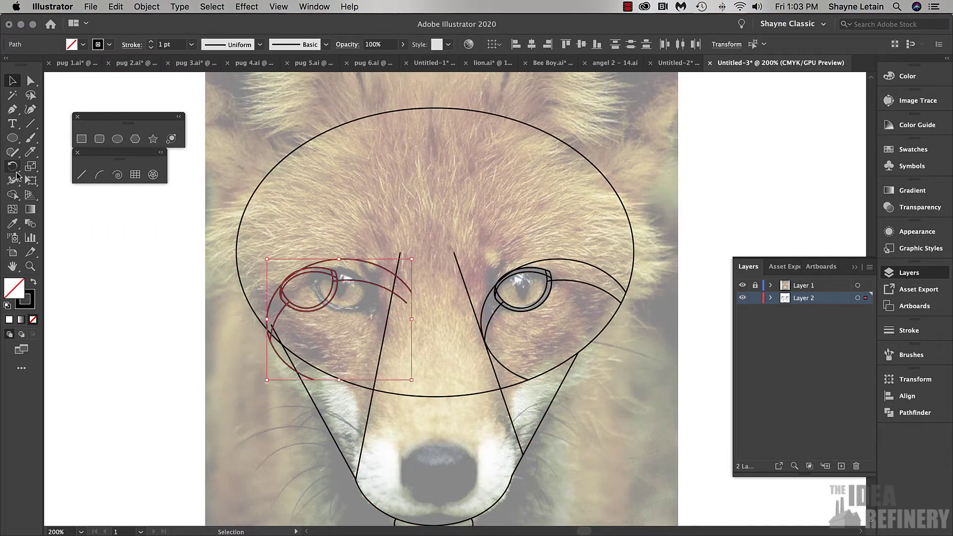
left_click_drag(17, 174, 55, 181)
left_click_drag(400, 286, 374, 286)
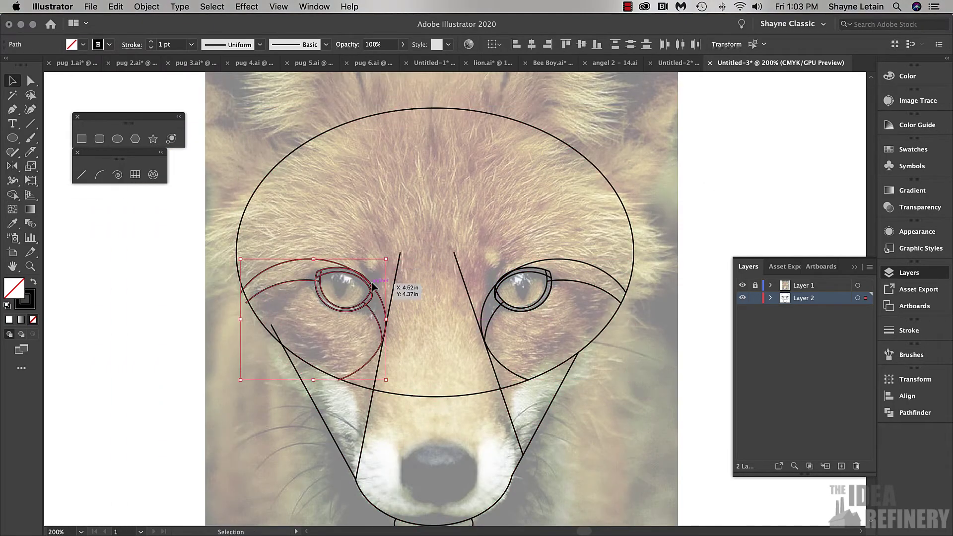
Step: Draw a narrow upright ellipse over the left-hand eye, add an overlapping copy beside it, and rotate the pair slightly
left_click(749, 206)
key("l")
mouse_move(283, 240)
left_mouse_down()
mouse_move(356, 317)
mouse_move(347, 318)
left_mouse_up()
left_click_drag(347, 280, 382, 281)
left_click_drag(335, 281, 328, 282)
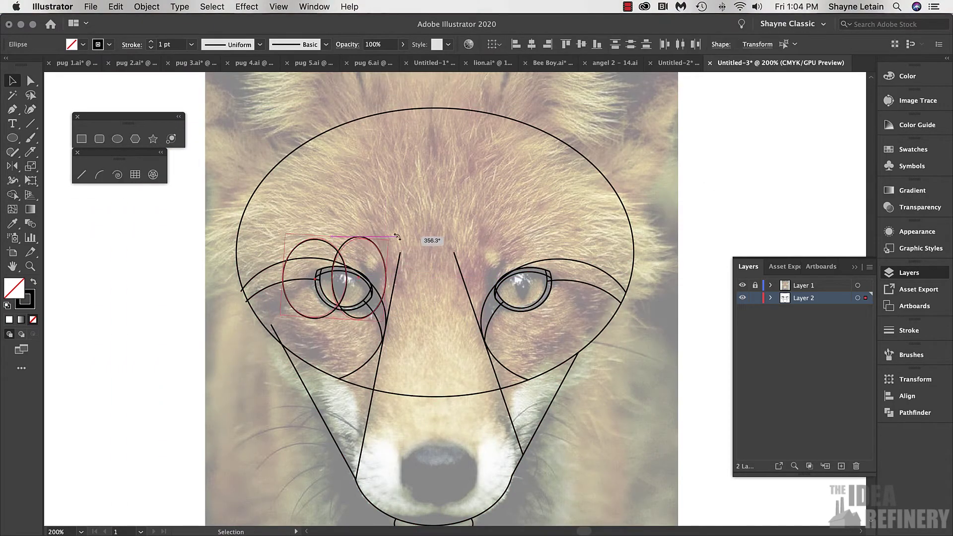
Step: Select all the outlines and use the Shape Builder to trim the narrow ellipses into a slit pupil in the left-hand eye
key("super+a")
key("shift+m")
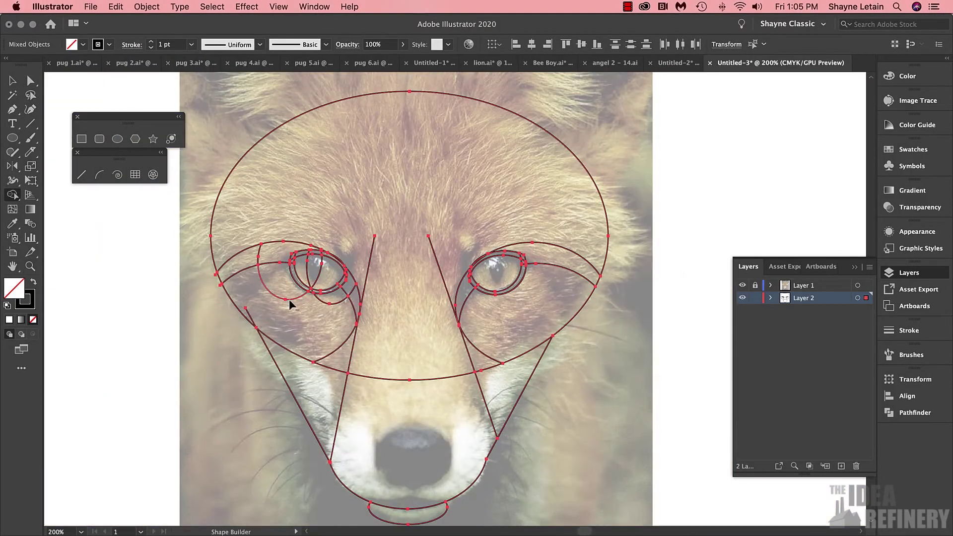
left_click(290, 300, "alt")
left_click(328, 304, "alt")
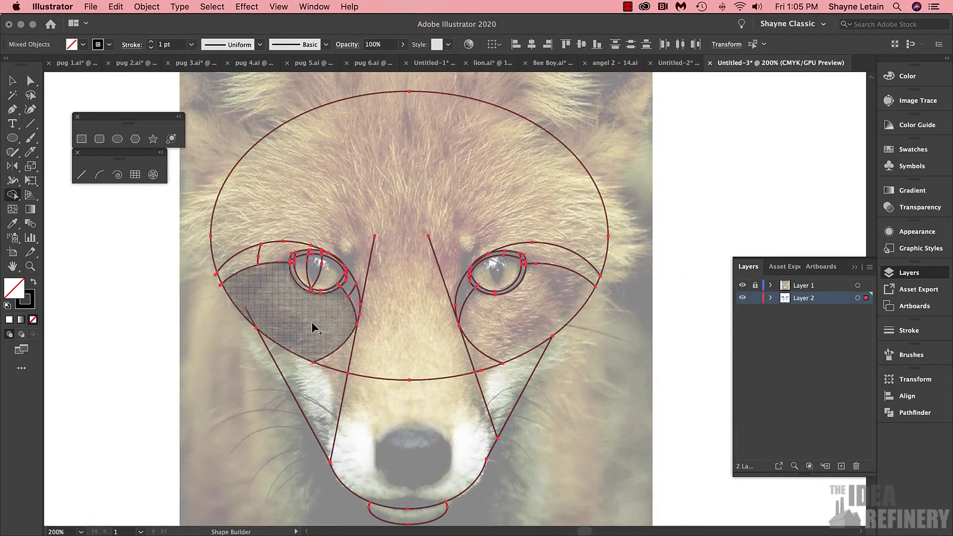
key("v")
left_click(730, 244)
left_click(317, 280)
left_click(716, 212)
Step: Extend the upper ends of both nose-bridge lines to the top of the head ellipse so that the lines cross
key("super+minus")
key("a")
left_click_drag(395, 252, 417, 143)
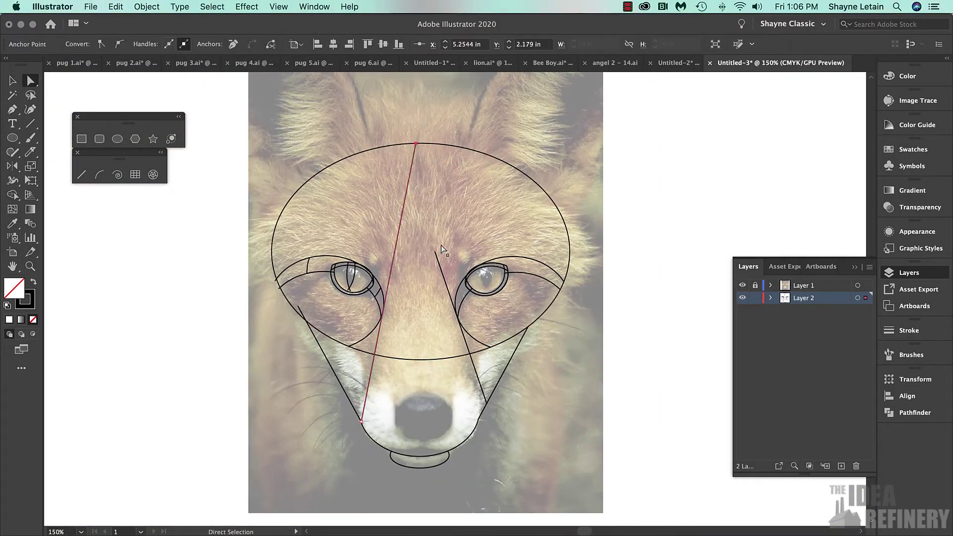
left_click_drag(435, 252, 405, 145)
left_click_drag(417, 143, 437, 145)
left_click(463, 260)
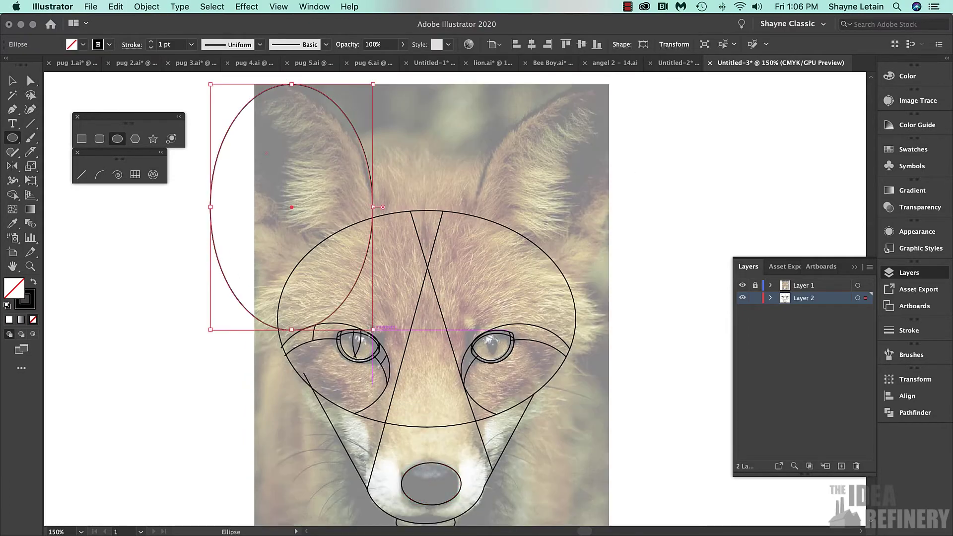
Step: Overlap two tilted ellipses over the left ear and remove their outer parts with the Shape Builder to form a pointed ear
left_click_drag(356, 185, 387, 281)
key("super+a")
left_click(13, 195)
left_click(431, 158, "alt")
left_click(233, 293, "alt")
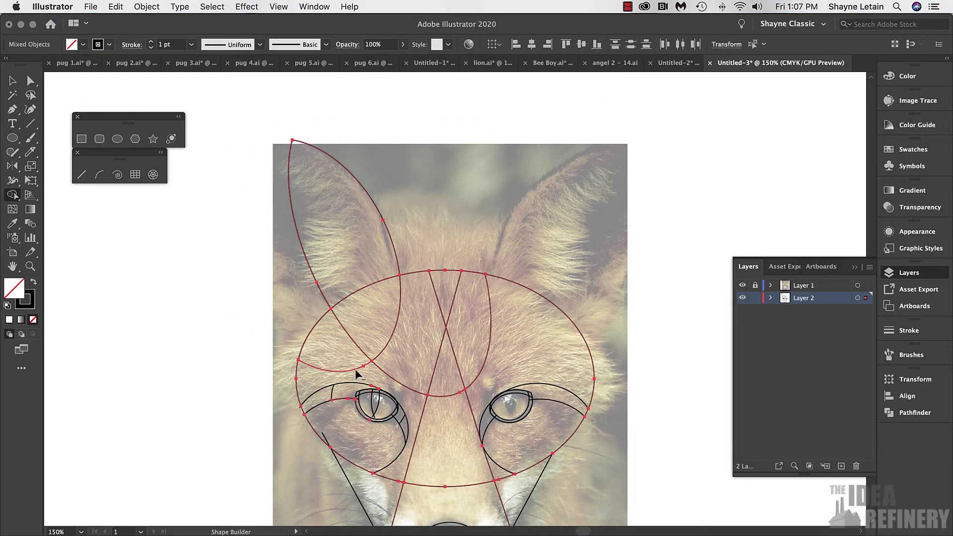
Step: Remove the leftover ear ellipse arcs inside the head with the Shape Builder
left_click(358, 370, "alt")
left_click(398, 328, "alt")
left_click(279, 6)
left_click(286, 32)
left_click(279, 7)
left_click(286, 32)
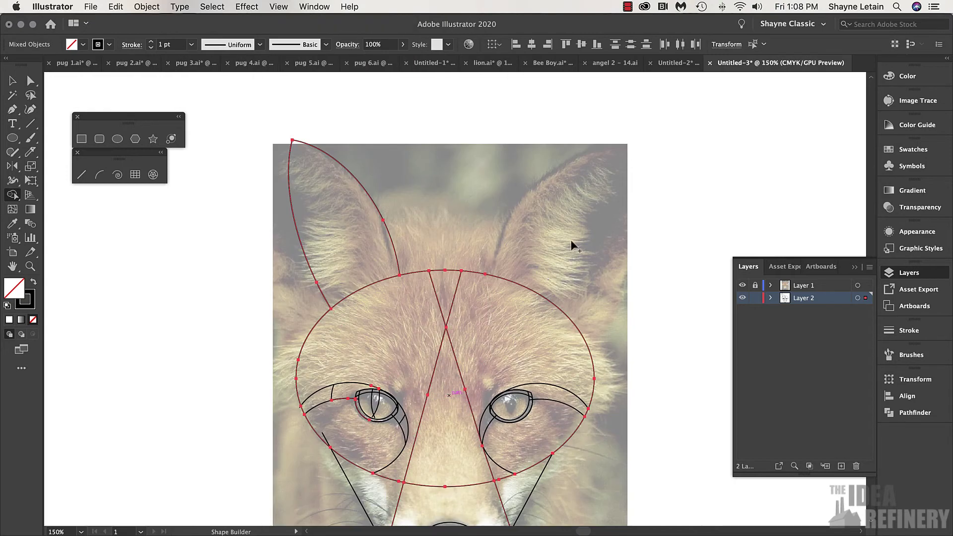
Step: Try to mirror a copy of the left ear outline onto the right ear
key("v")
left_click(372, 202)
left_click_drag(373, 202, 532, 179)
key("o")
left_click_drag(470, 187, 518, 212)
key("a")
left_click(594, 323)
key("Delete")
Step: Draw and tilt overlapping tall ellipses over the right ear and trim them with the Shape Builder into a pointed ear
left_click_drag(502, 134, 670, 379)
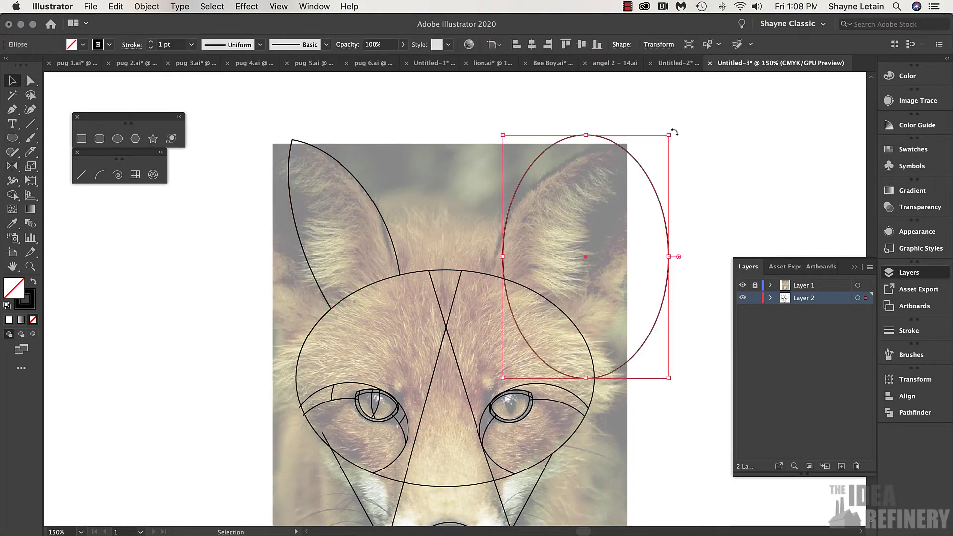
mouse_move(674, 131)
left_mouse_down()
mouse_move(723, 198)
mouse_move(628, 171)
left_mouse_up()
key("shift+m")
left_click(561, 141, "alt")
left_click(654, 209, "alt")
key("super+a")
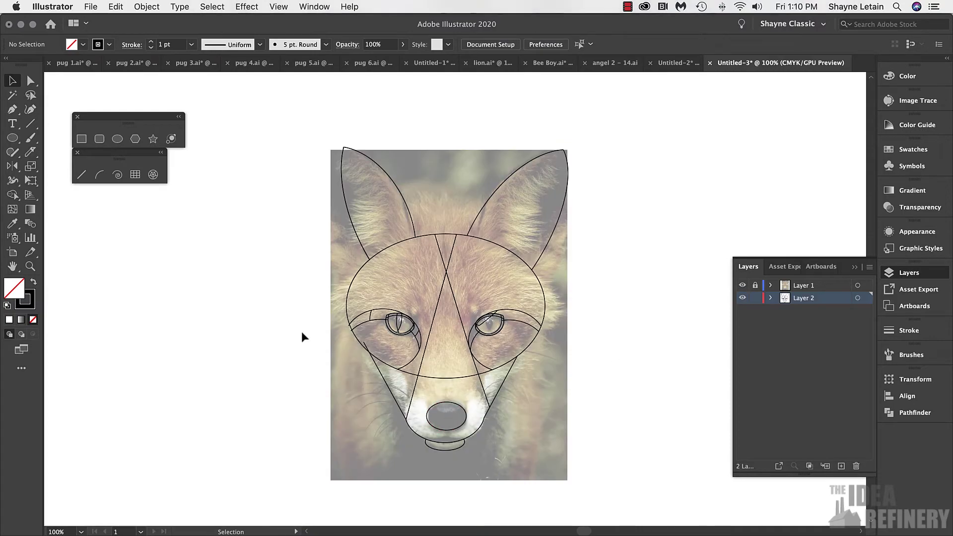
key("backslash")
mouse_move(477, 448)
left_mouse_down()
mouse_move(430, 425)
mouse_move(521, 447)
left_mouse_up()
key("super+y")
key("Delete")
key("super+y")
Step: Draw one ellipse across the top of the nose and two overlapping ones below it, and trim them with the Shape Builder into nose and mouth details
key("l")
left_click_drag(129, 224, 432, 353)
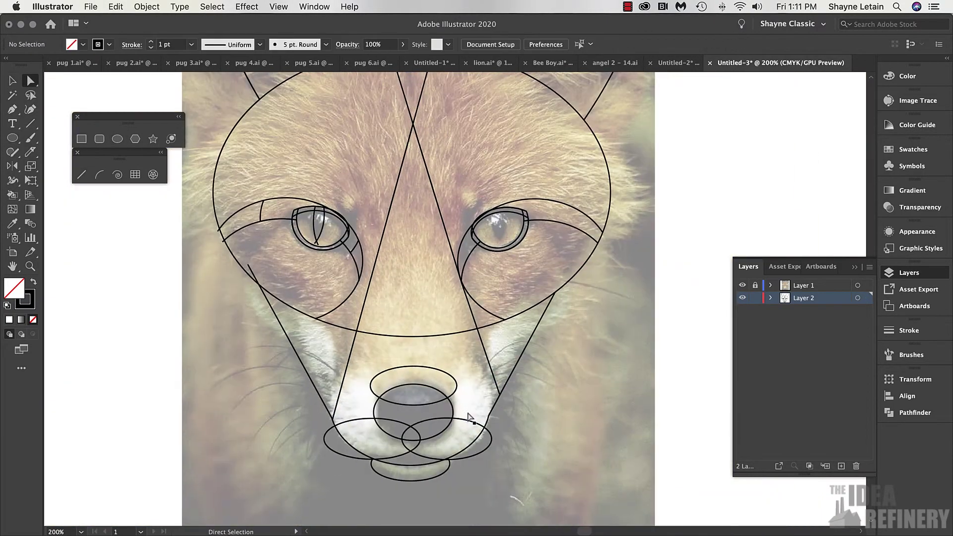
key("super+a")
left_click(12, 195)
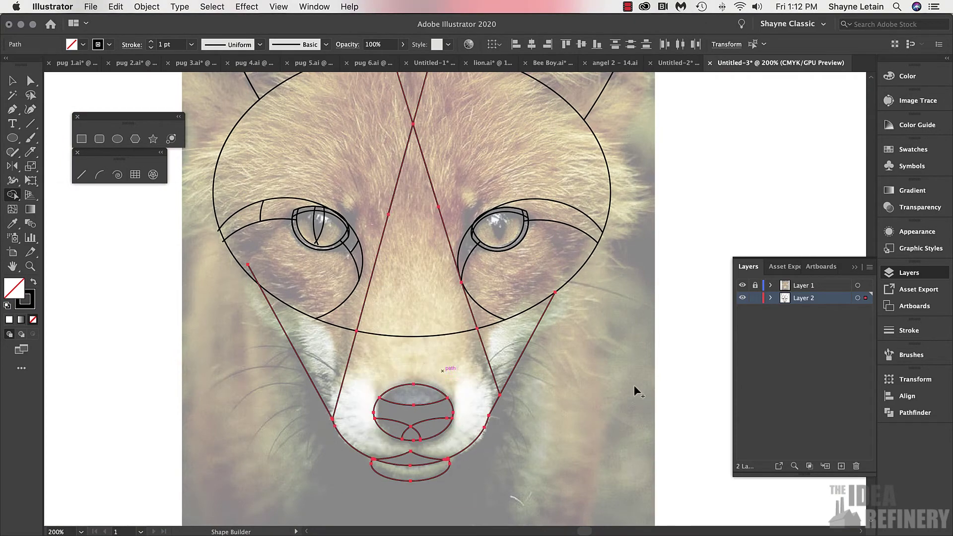
Step: Move the lower end of the left nose-bridge line up along the cheek line and delete its extra anchor points
key("super+minus")
key("a")
left_click_drag(404, 414, 394, 396)
key("minus")
left_click(422, 348)
left_click(446, 261)
key("a")
left_click(588, 301)
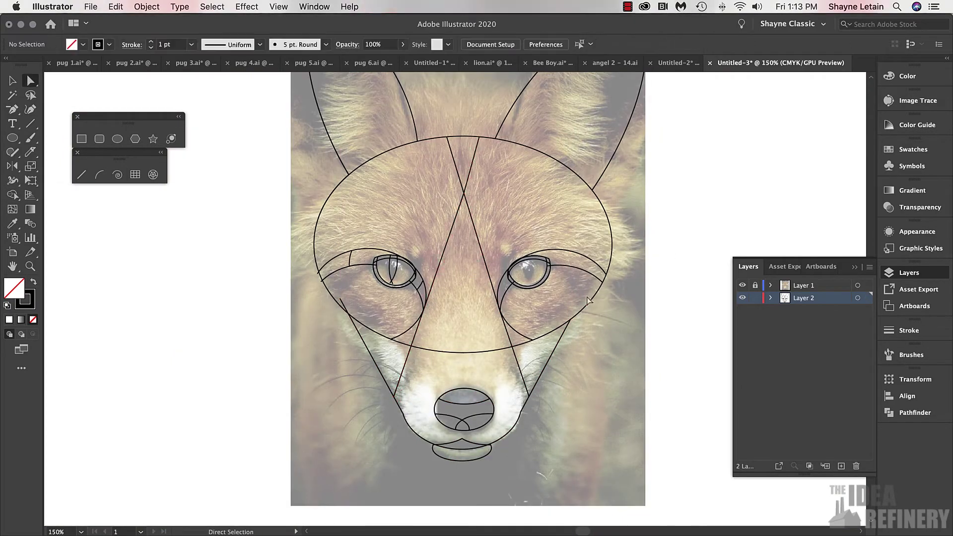
Step: Draw a large ellipse around each eye and adjust the left one's size
key("l")
left_click_drag(469, 190, 640, 343)
left_click_drag(262, 204, 447, 353)
left_click(13, 81)
left_click_drag(354, 353, 358, 347)
left_click_drag(272, 271, 279, 272)
Step: Narrow the large right-hand eye ellipse from its inner side and reposition both large ellipses outward from the nose bridge
left_click(472, 277)
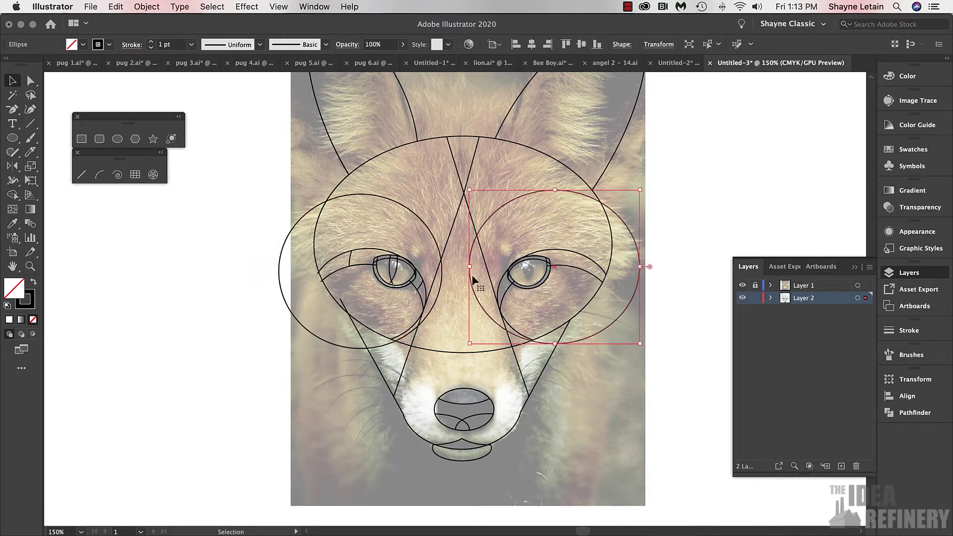
left_click_drag(470, 267, 484, 267)
left_click(450, 239)
left_click_drag(411, 210, 402, 206)
left_click_drag(596, 198, 601, 198)
left_click(687, 192)
Step: Draw a wide ellipse around the muzzle and widen it slightly on its left side
left_click(117, 138)
left_click_drag(382, 377, 551, 481)
key("v")
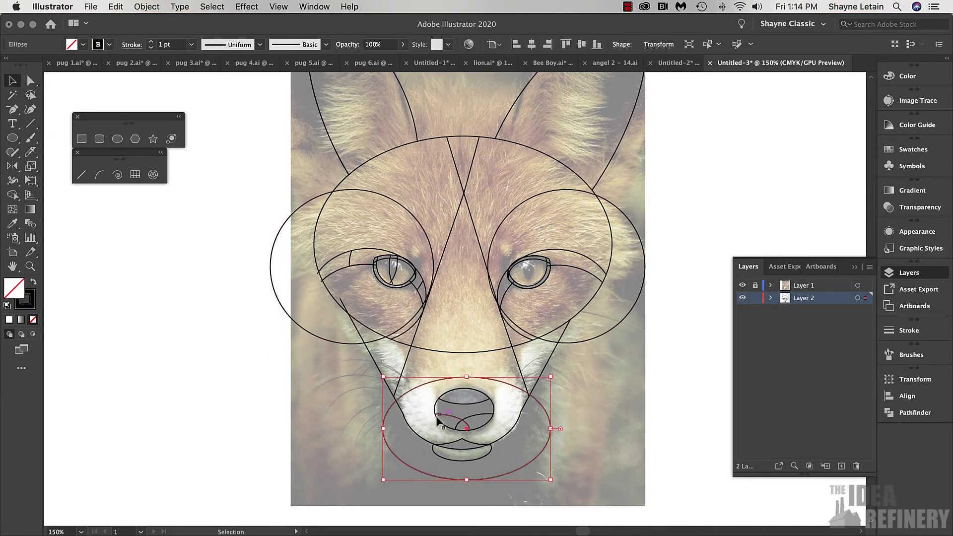
left_click_drag(383, 429, 374, 429)
Step: Select all the outlines and use the Shape Builder to remove the excess of the large eye ellipses and the muzzle ellipse outside the face
key("super+minus")
key("super+a")
left_click(13, 194)
left_click(571, 278, "alt")
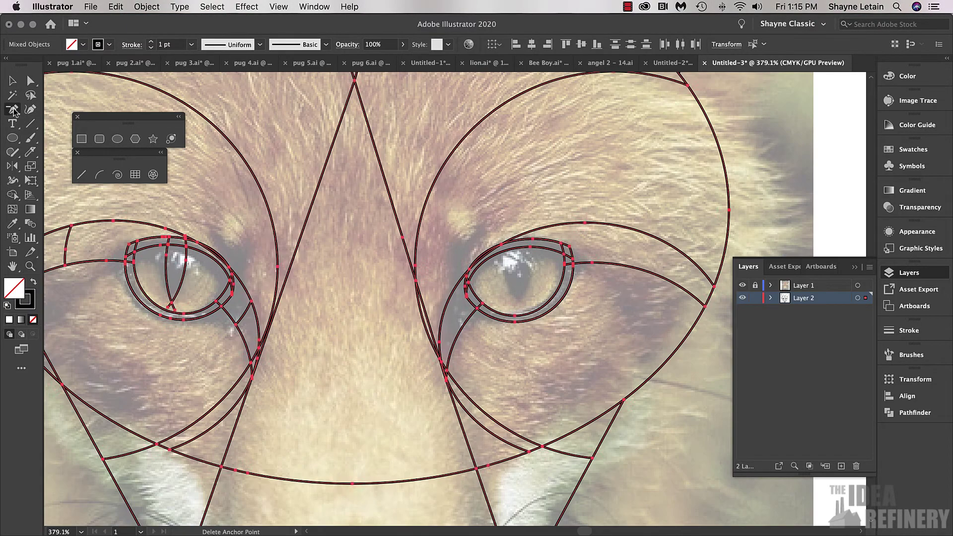
Step: Draw an ellipse over the right-hand eye with an overlapping copy and trim both with the Shape Builder into a slit pupil
key("l")
left_click_drag(439, 232, 533, 319)
key("v")
left_click_drag(529, 263, 591, 259)
left_click(533, 276, "shift")
left_click(571, 247, "shift")
left_click(14, 195)
left_click(453, 275, "alt")
left_click(583, 271, "alt")
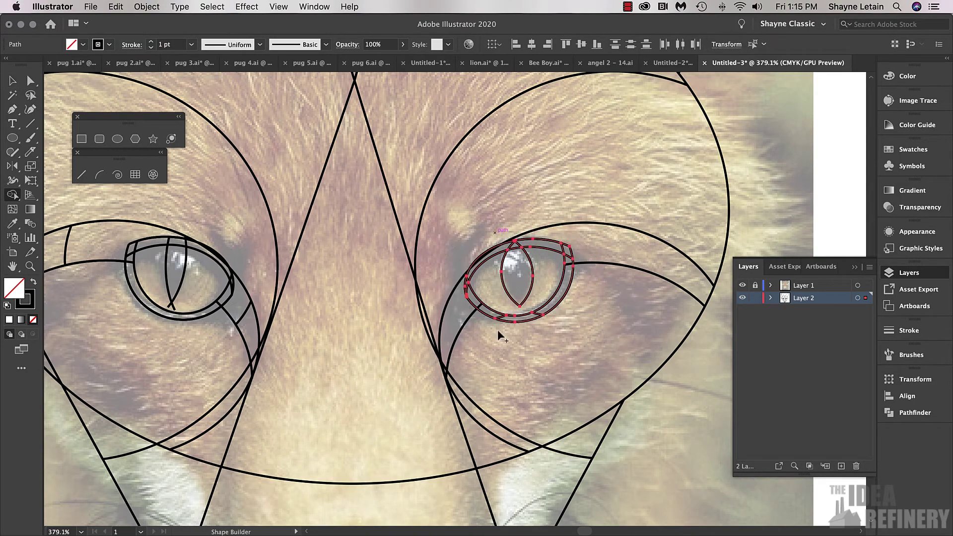
Step: Delete the old pupil from the left-hand eye and place a copy of the right-hand pupil there
key("a")
left_click(169, 270)
key("Delete")
key("Delete")
key("v")
left_click_drag(520, 308, 166, 293)
key("super+0")
left_click(260, 247)
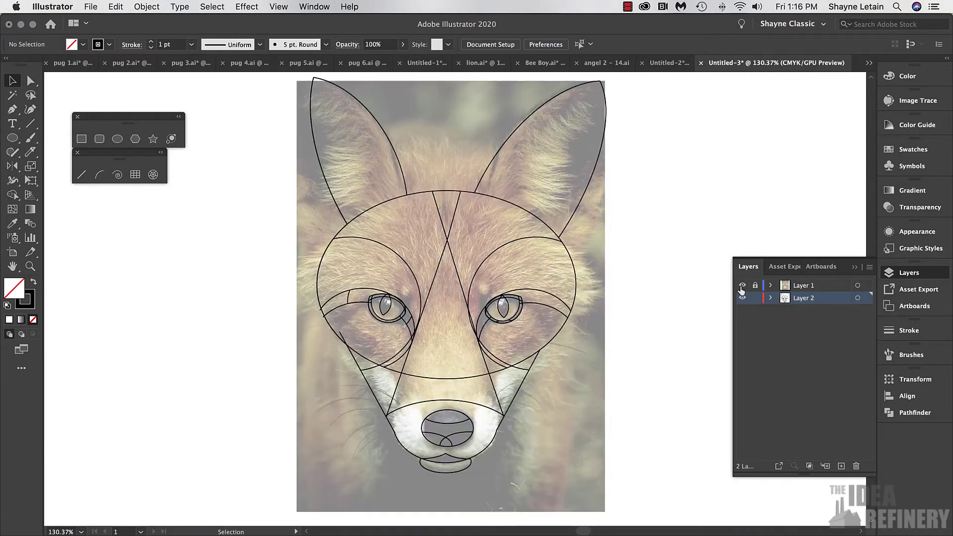
Step: Draw a tall ellipse over the left ear's inner edge and place an adjusted copy over the right ear
key("l")
mouse_move(265, 81)
left_mouse_down()
mouse_move(372, 268)
mouse_move(401, 245)
left_mouse_up()
key("v")
left_click_drag(378, 218, 635, 218)
left_click_drag(665, 249, 600, 286)
Step: Select the outlines and use the Shape Builder to remove the parts of the inner-ear ellipses outside the ears
left_click_drag(739, 171, 298, 348)
left_click(14, 194)
left_click(283, 169, "alt")
left_click(620, 164, "alt")
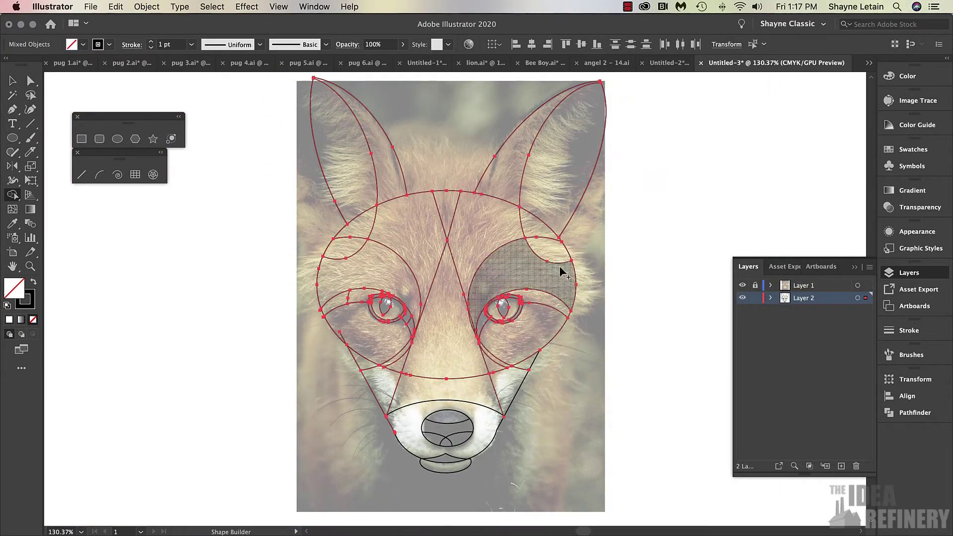
Step: Select the outlines again and use the Shape Builder to remove the face ellipse's lower arc across the snout
key("v")
left_click(685, 285)
left_click_drag(685, 149, 318, 431)
left_click(13, 194)
scroll(626, 225, "up", 1)
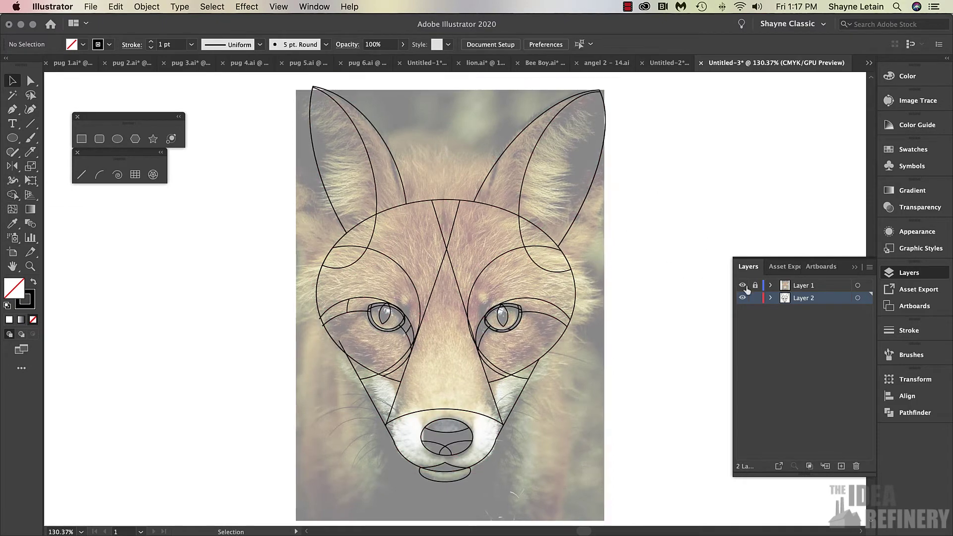
Step: Unlock Layer 1 and move the fox photo off the outlines to sit beside the drawing on its right
left_click(743, 285)
left_click(743, 286)
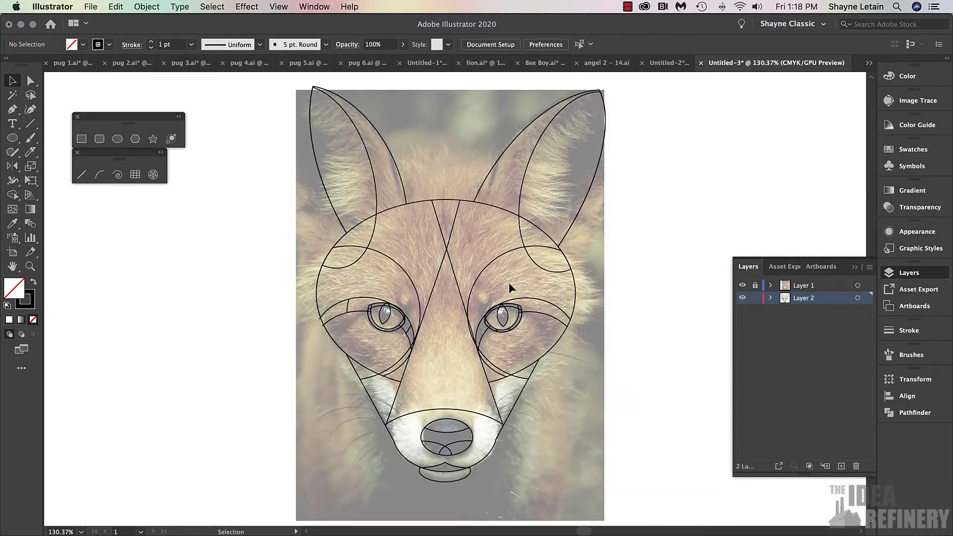
left_click(756, 287)
left_click(592, 277)
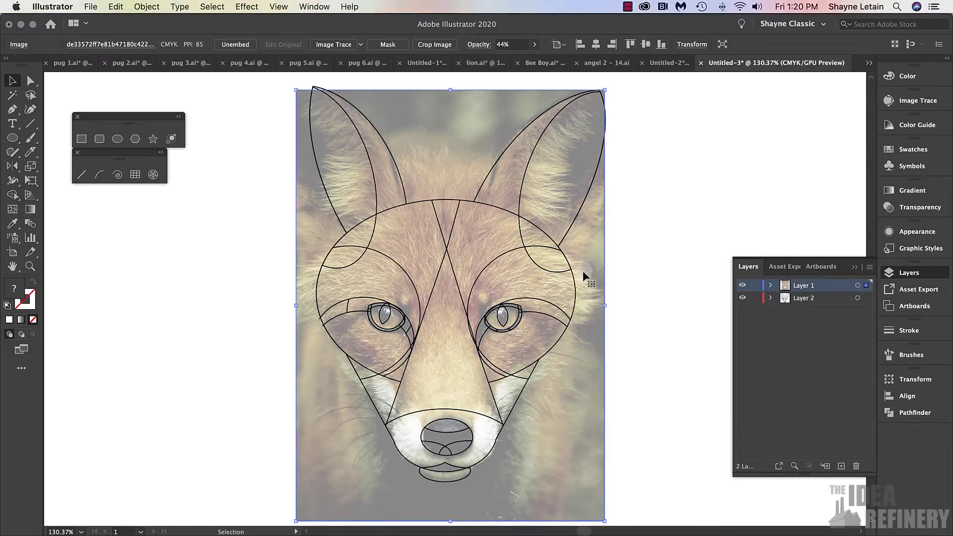
key("a")
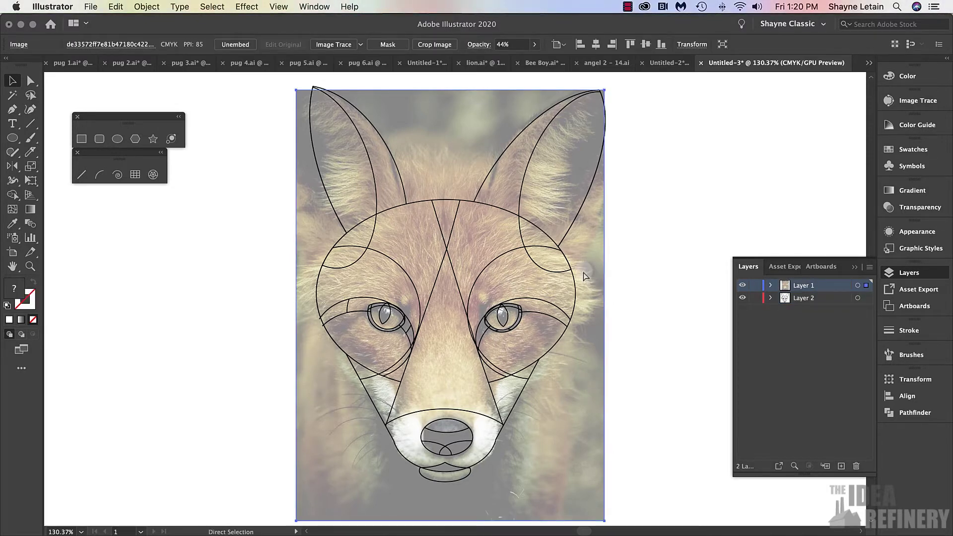
key("super+minus")
key("super+minus")
key("v")
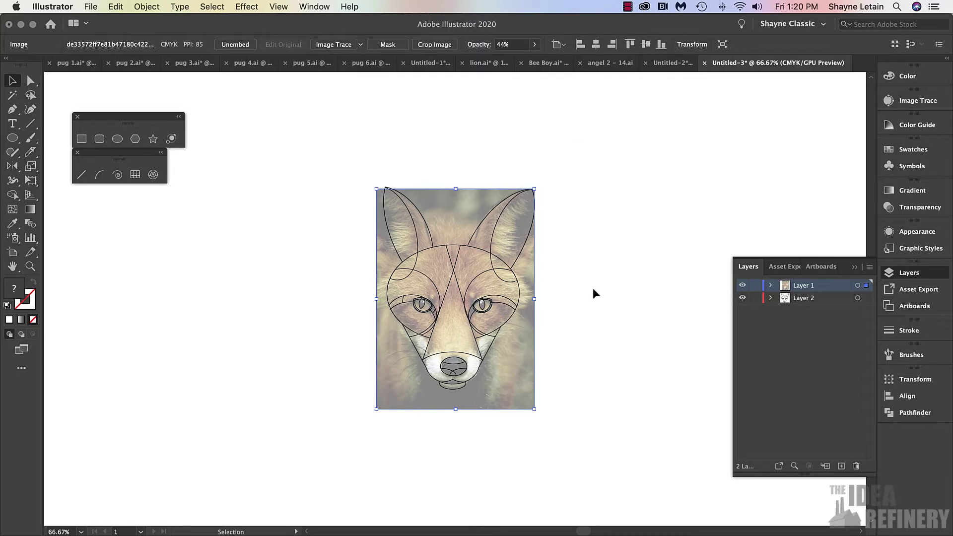
left_click_drag(594, 293, 518, 293)
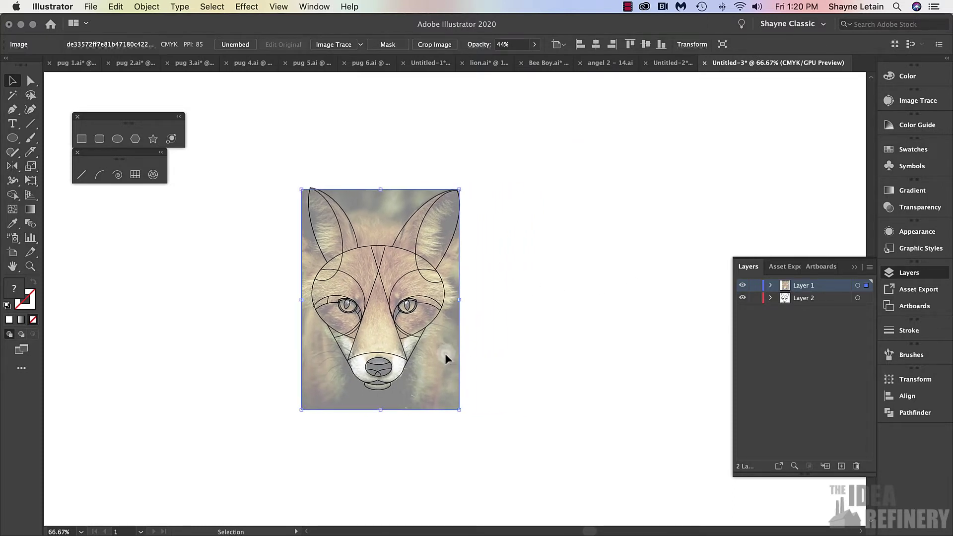
left_click_drag(445, 353, 618, 354)
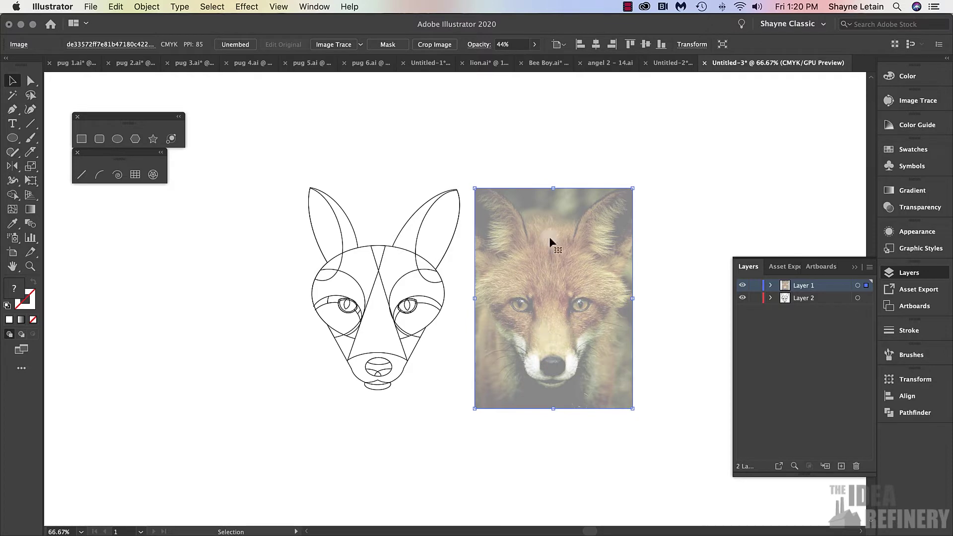
Step: Set the photo's blending mode to Normal, raise its opacity to the maximum, and deselect it
left_click(910, 232)
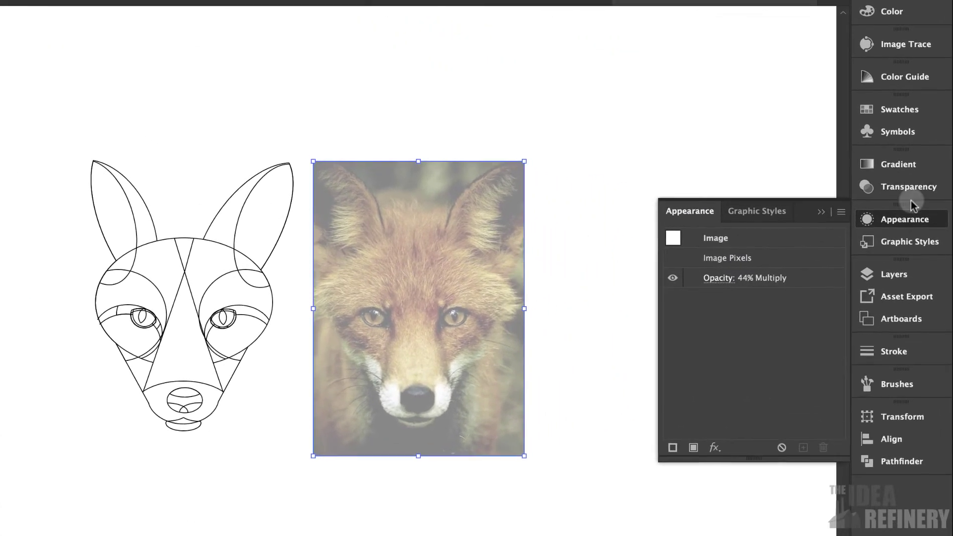
left_click(919, 208)
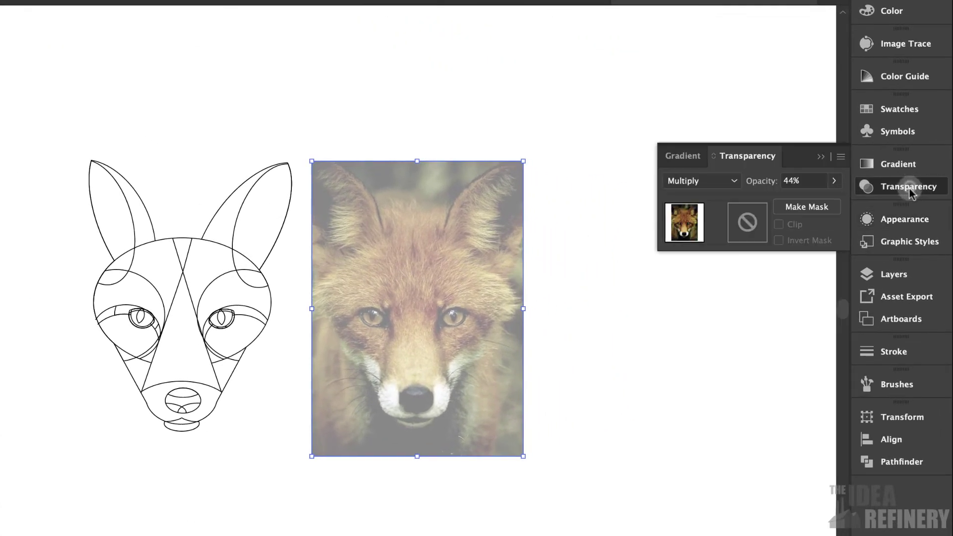
left_click(712, 182)
left_click(707, 201)
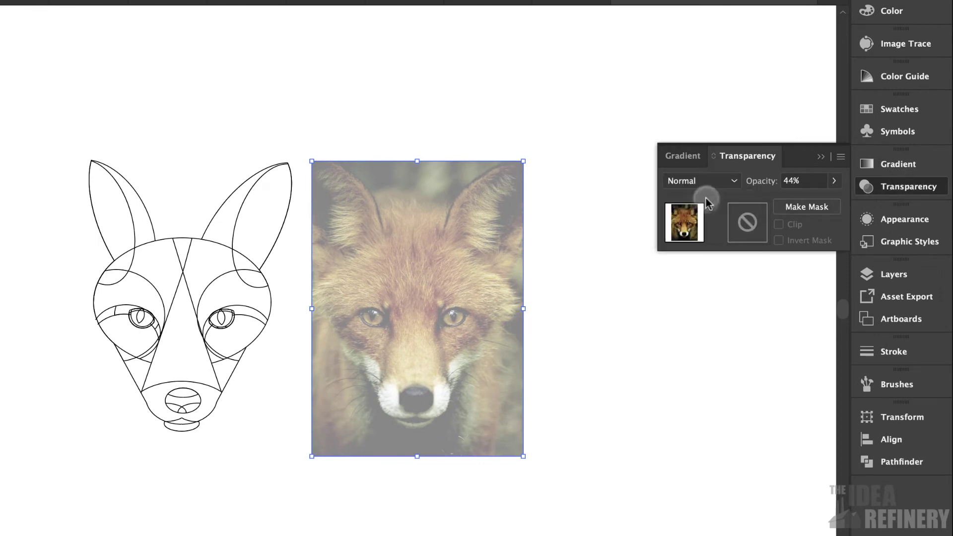
left_click(835, 182)
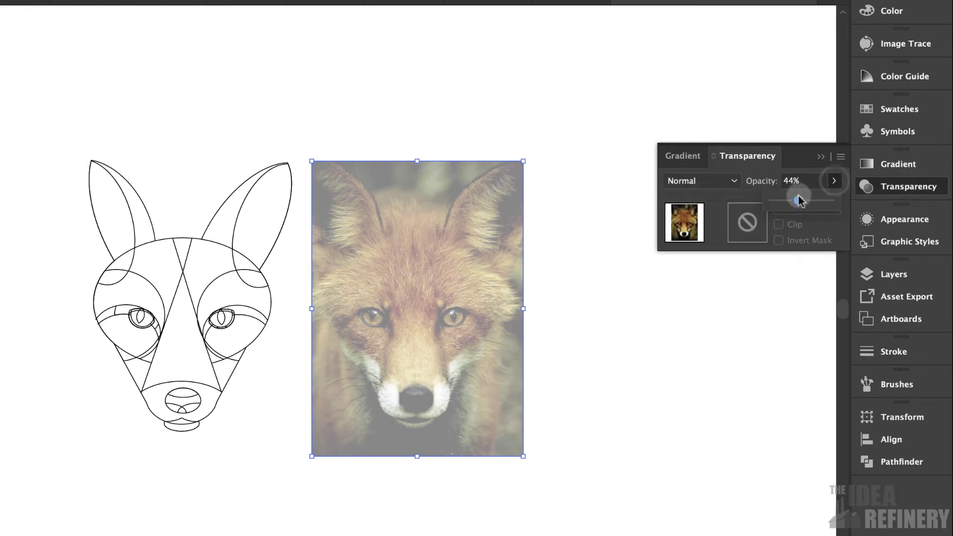
left_click_drag(799, 200, 842, 199)
key("ctrl+shift+a")
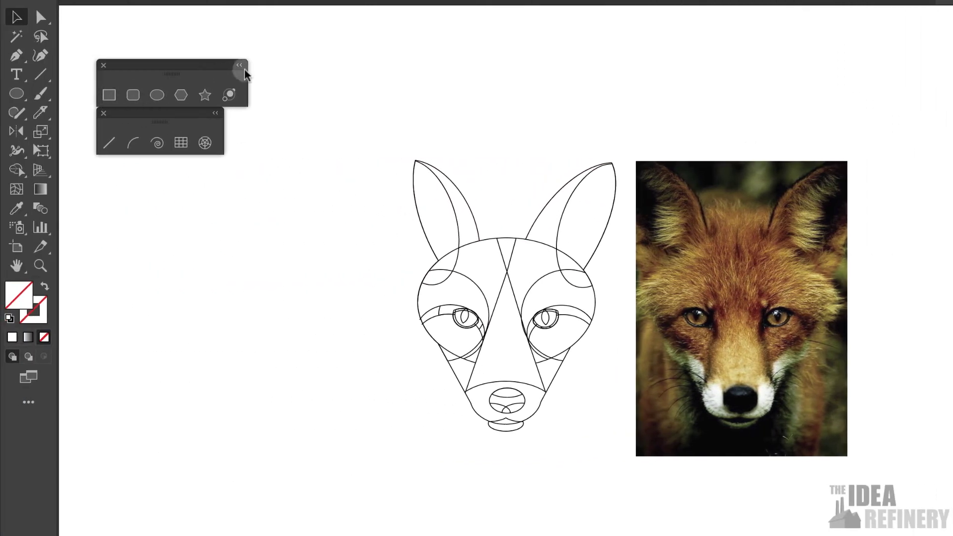
Step: Draw a small square above the left ear and fill it with reddish brown sampled from the photo's forehead fur
left_click(110, 96)
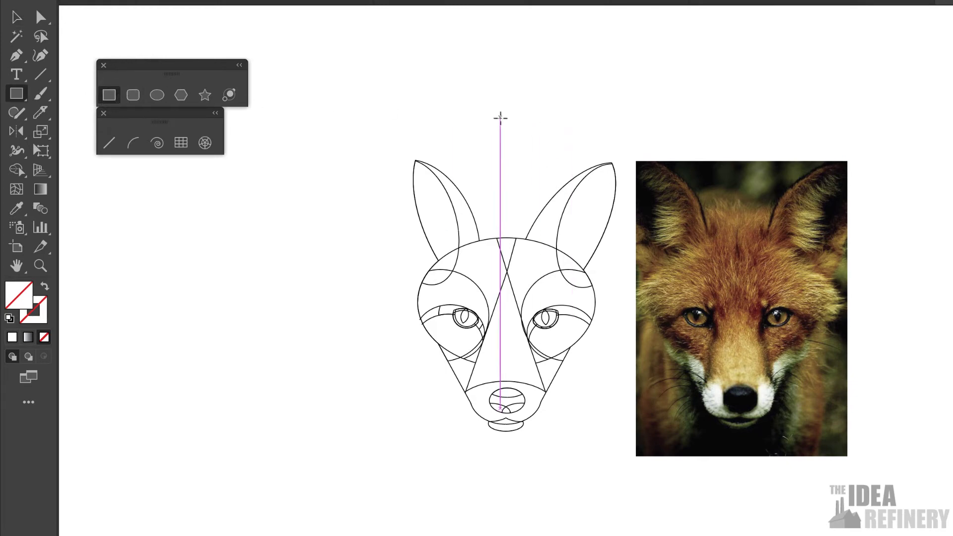
left_click_drag(419, 90, 448, 118)
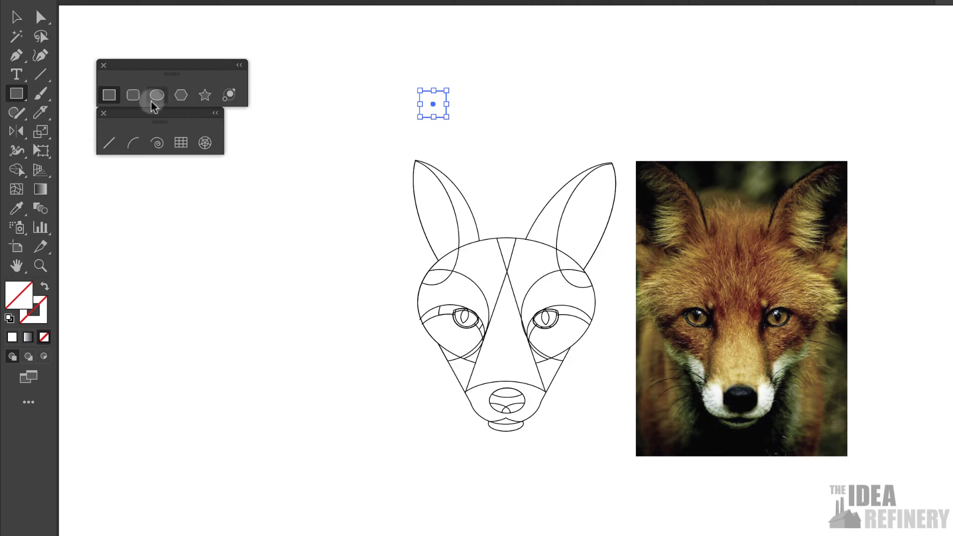
left_click(17, 208)
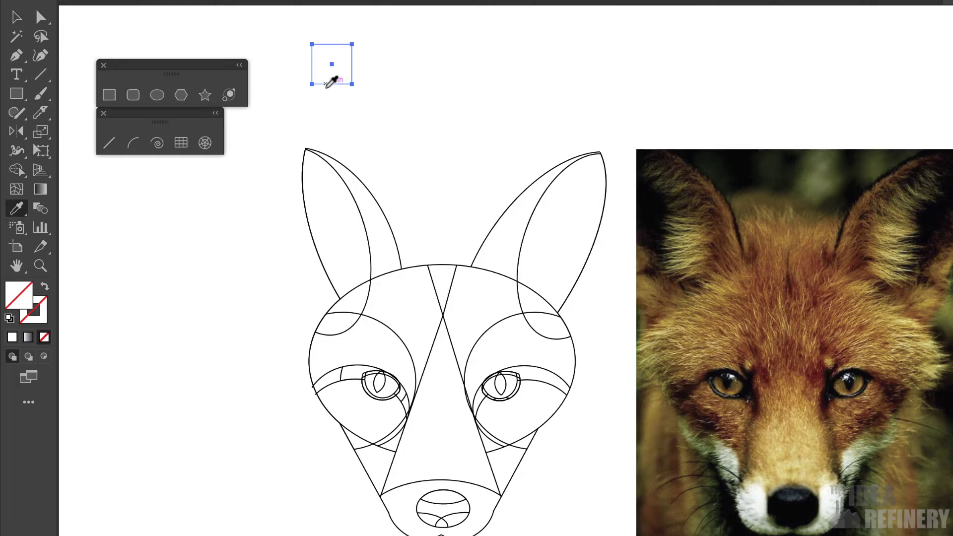
left_click(818, 279)
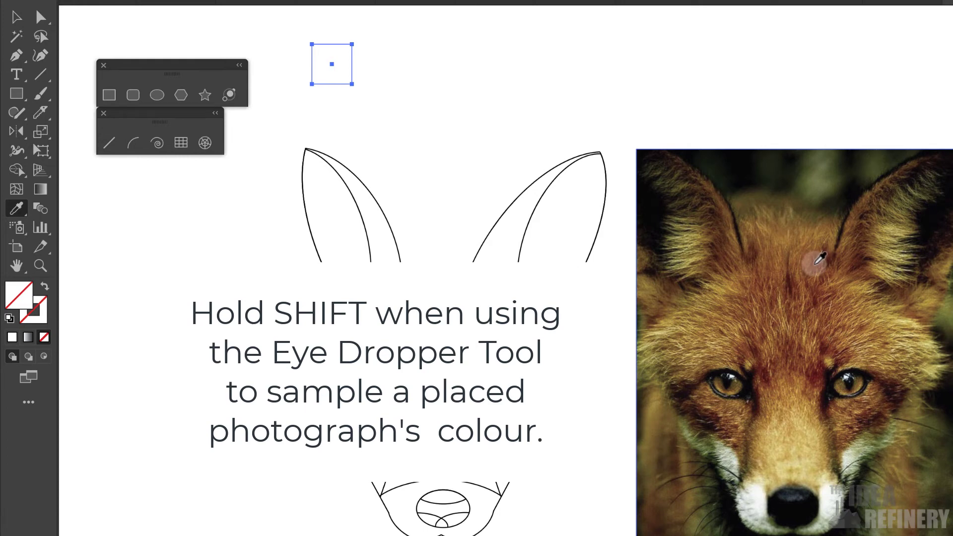
left_click(820, 261, "shift")
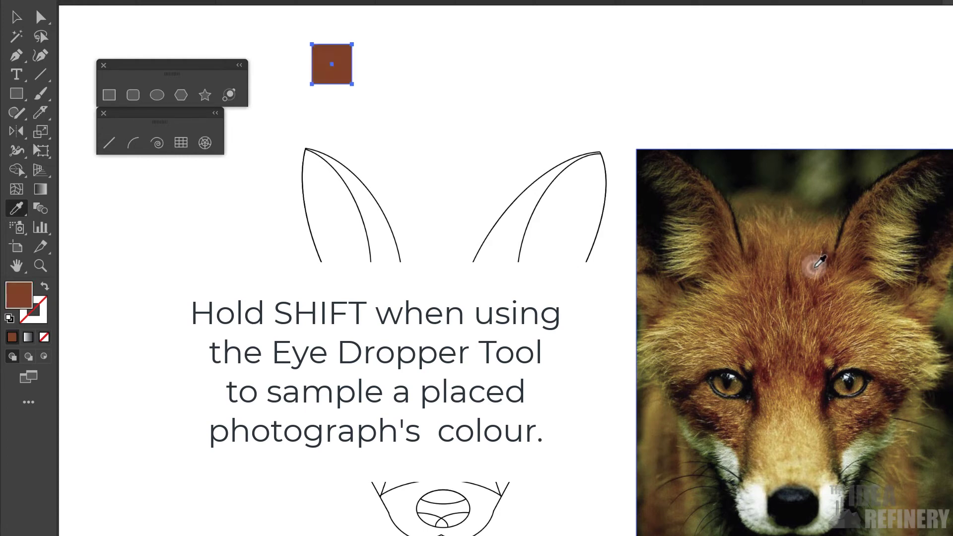
left_click(339, 59)
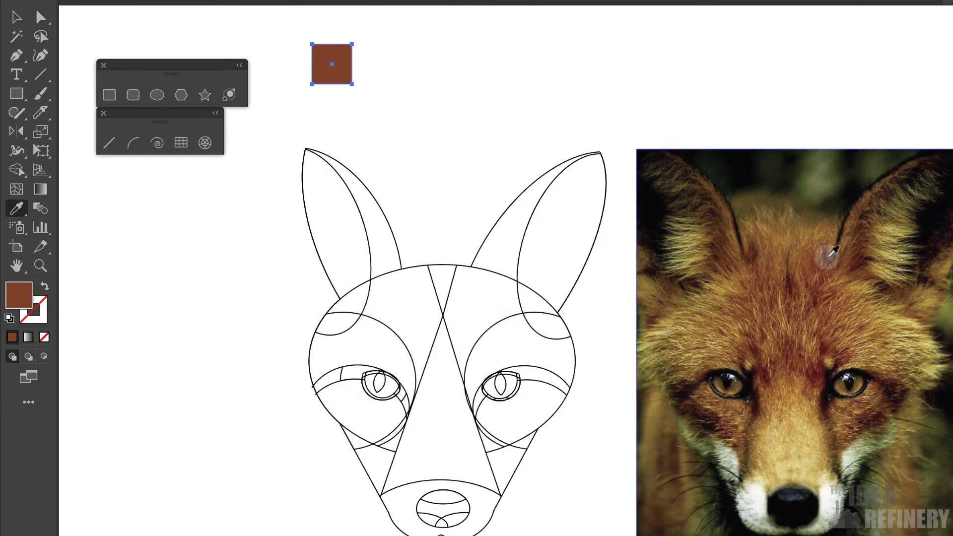
left_click(819, 272)
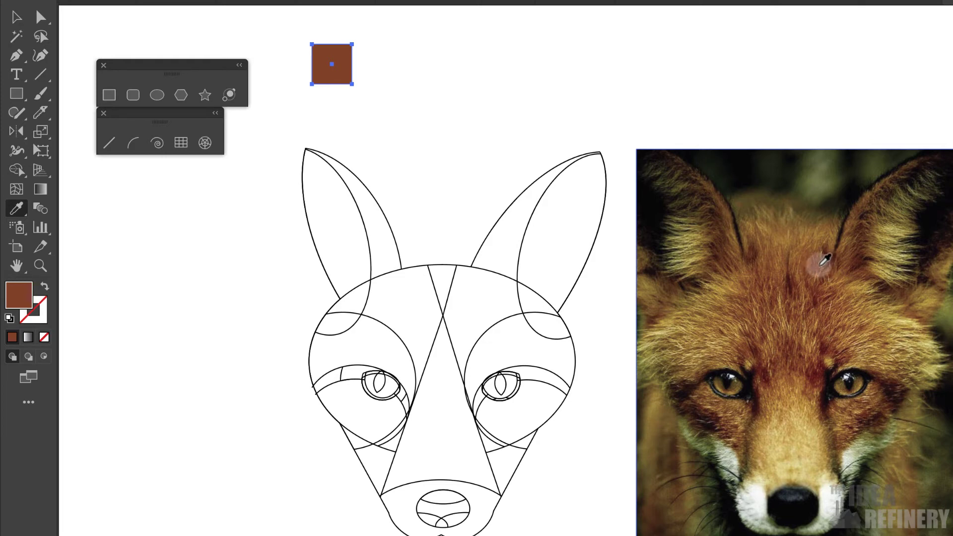
Step: Draw a second square beside the brown one and fill it with a pale yellow sampled from the photo's light fur
left_click(16, 17)
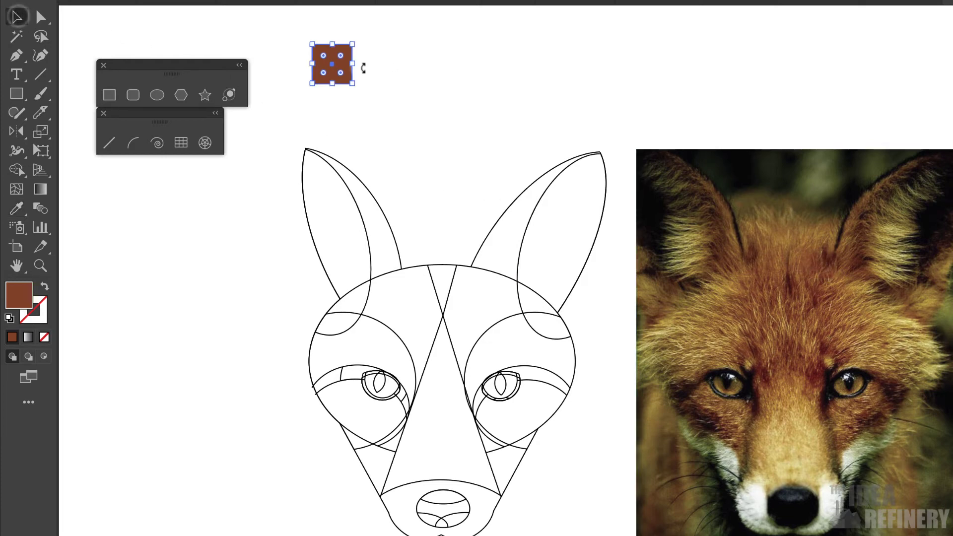
left_click(16, 93)
left_click_drag(366, 44, 410, 87)
left_click(17, 209)
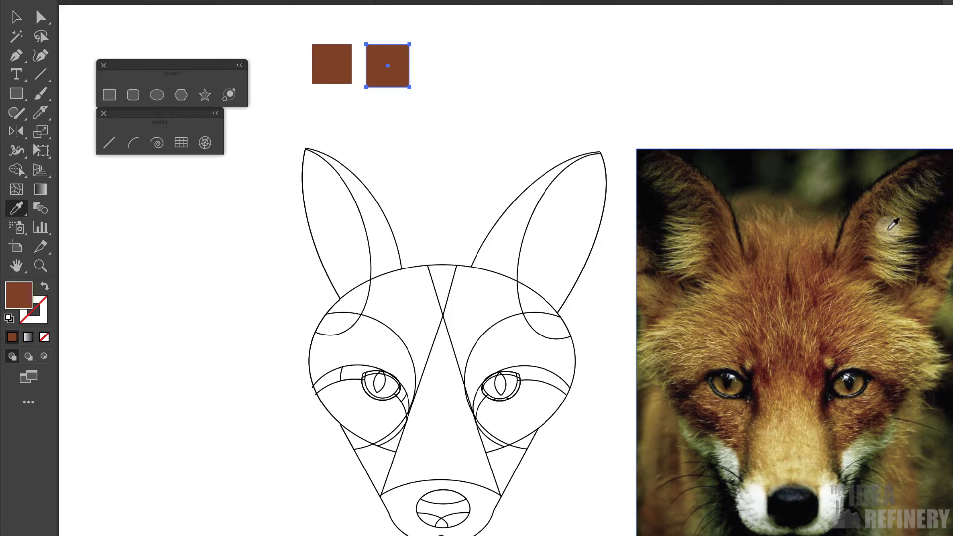
left_click(893, 224)
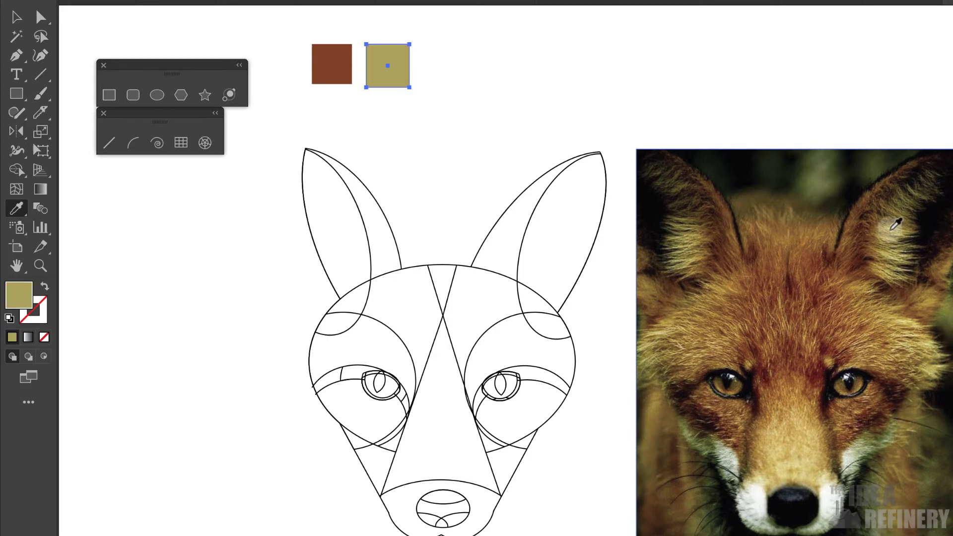
left_click(895, 228)
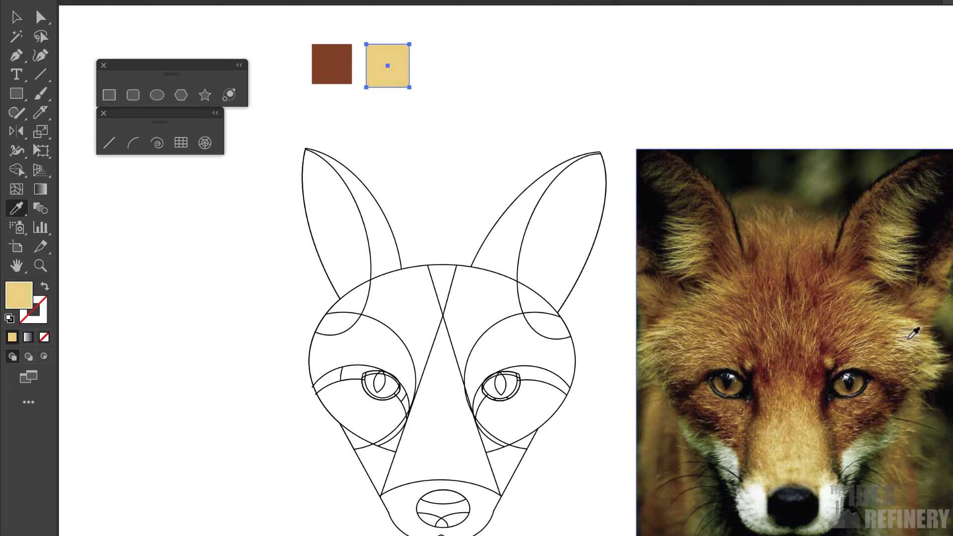
key("v")
left_click_drag(390, 83, 441, 83)
key("Delete")
Step: Draw a third square in the swatch row and fill it with golden tan sampled from the photo's snout
key("m")
left_click_drag(428, 44, 471, 86)
left_click(17, 207)
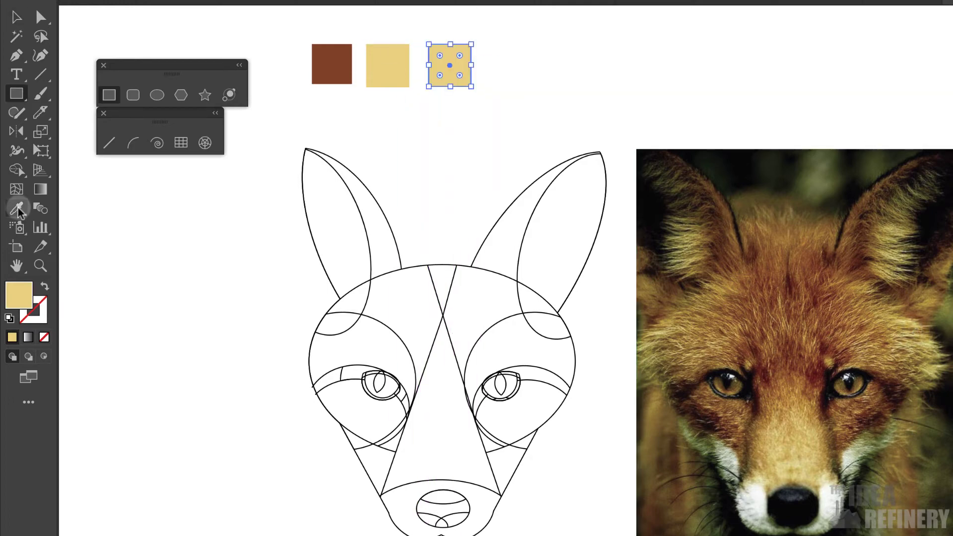
left_click(18, 209)
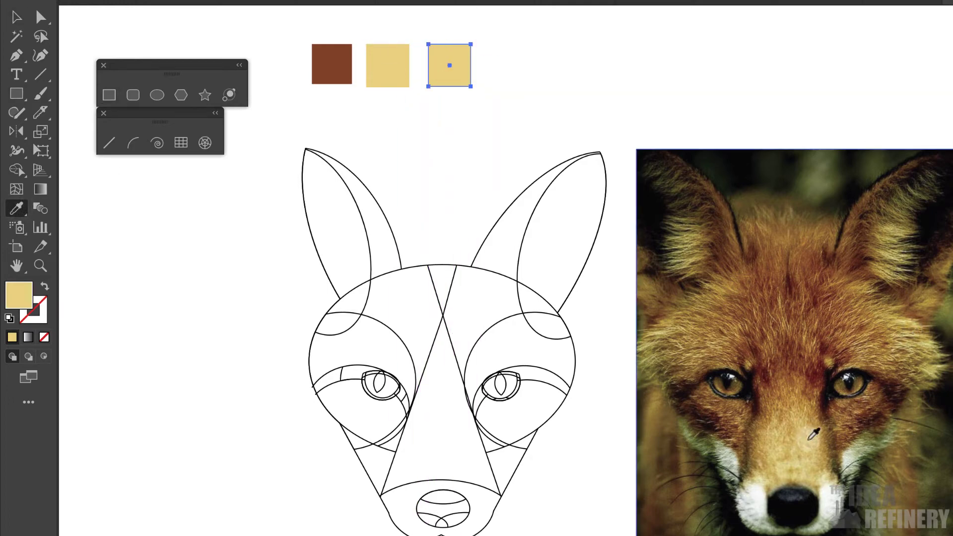
left_click(811, 438)
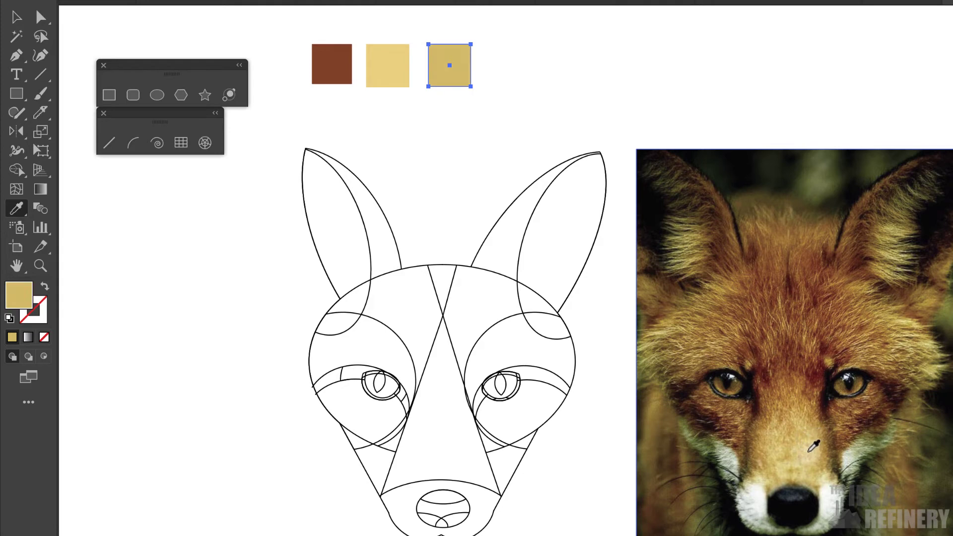
Step: Copy the third square, fill the copy with pale grey sampled from the white muzzle fur, and duplicate it as a fifth square
left_click_drag(447, 84, 513, 85)
left_click(776, 257)
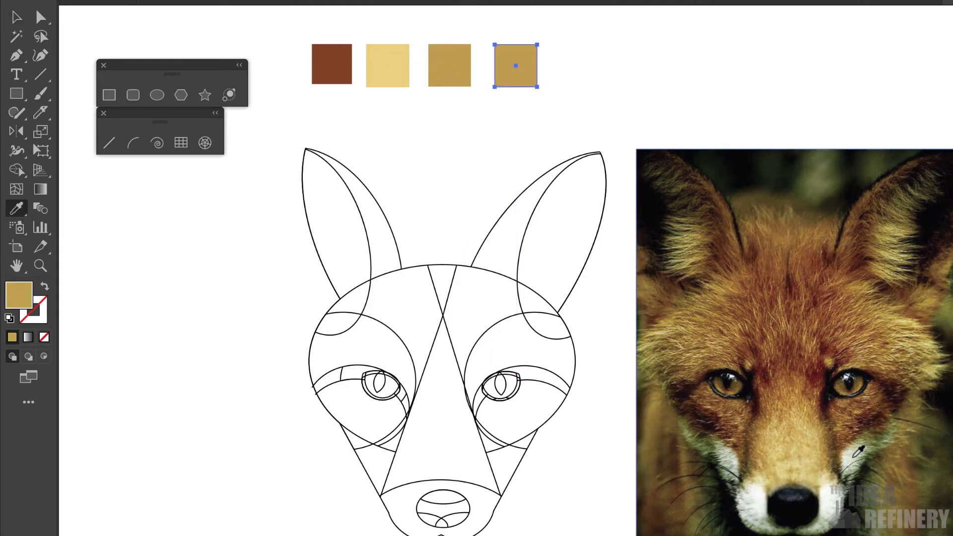
key("slash")
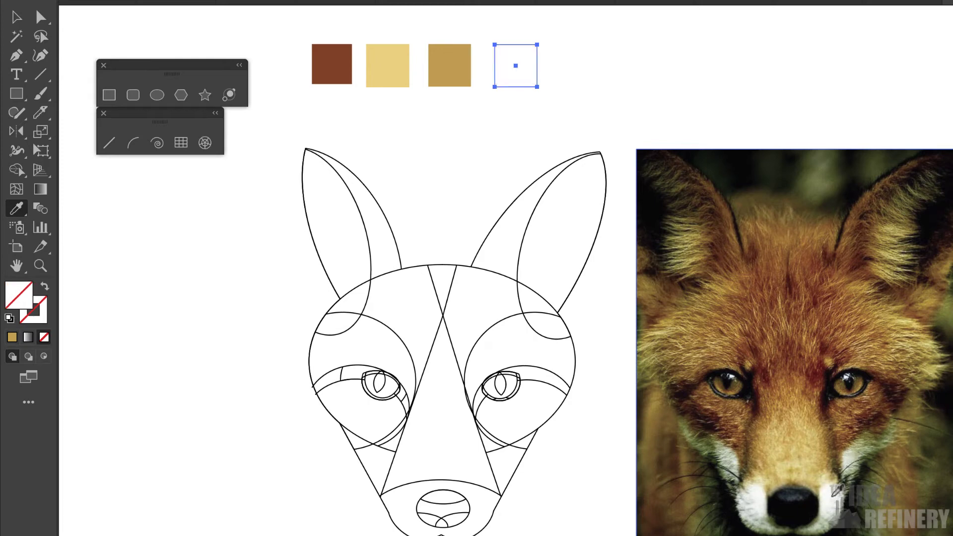
left_click(834, 489)
key("v")
left_click_drag(514, 81, 580, 79)
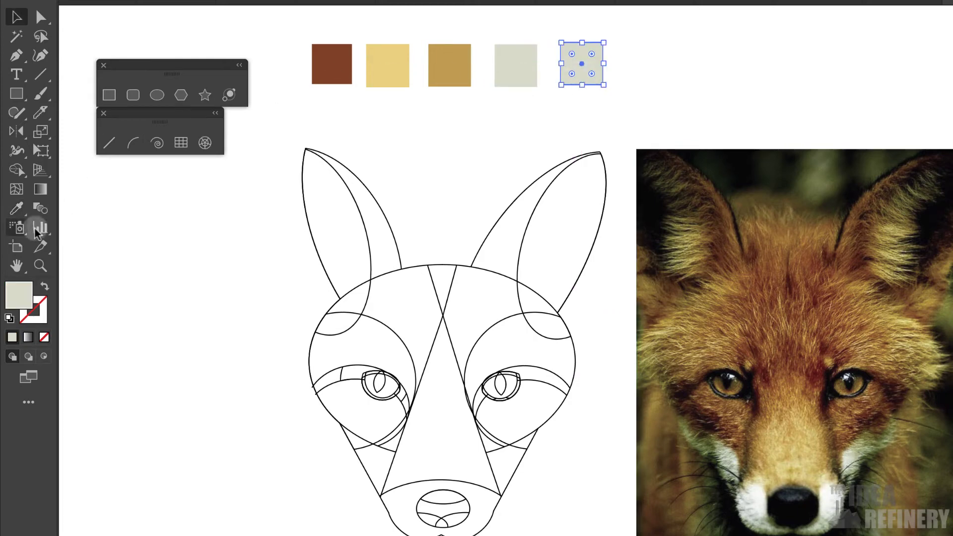
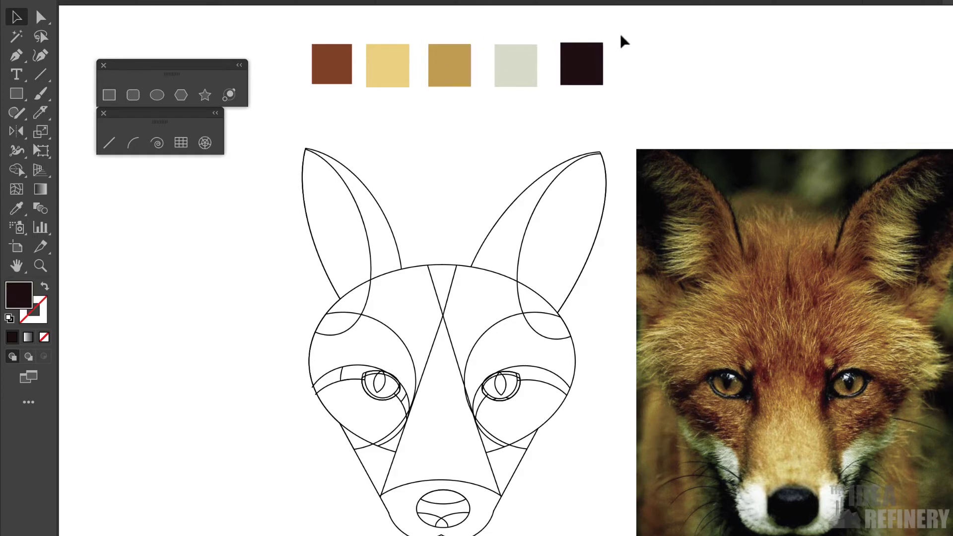
Step: Save the colours of the five palette squares as a swatch color group named Color Group 1, using the selected artwork
left_click_drag(626, 45, 310, 97)
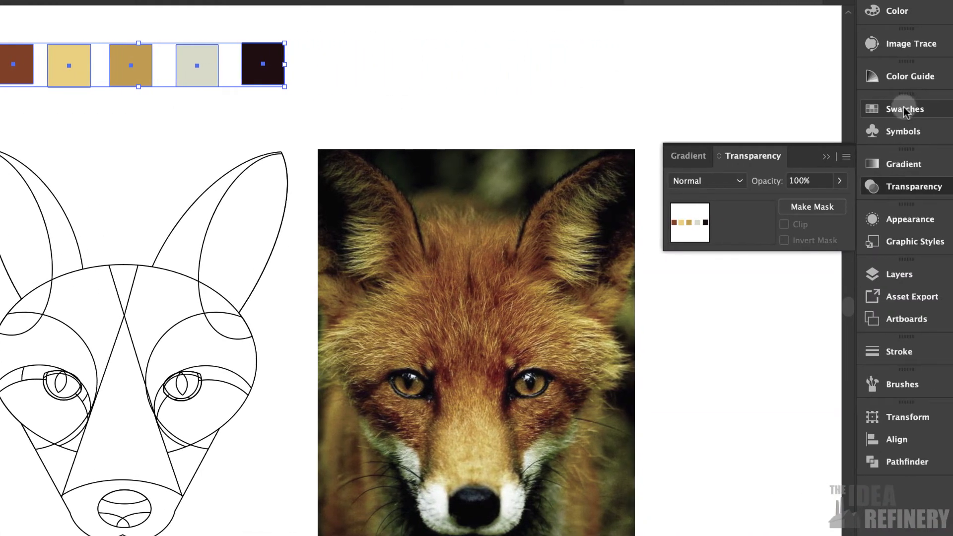
left_click(905, 110)
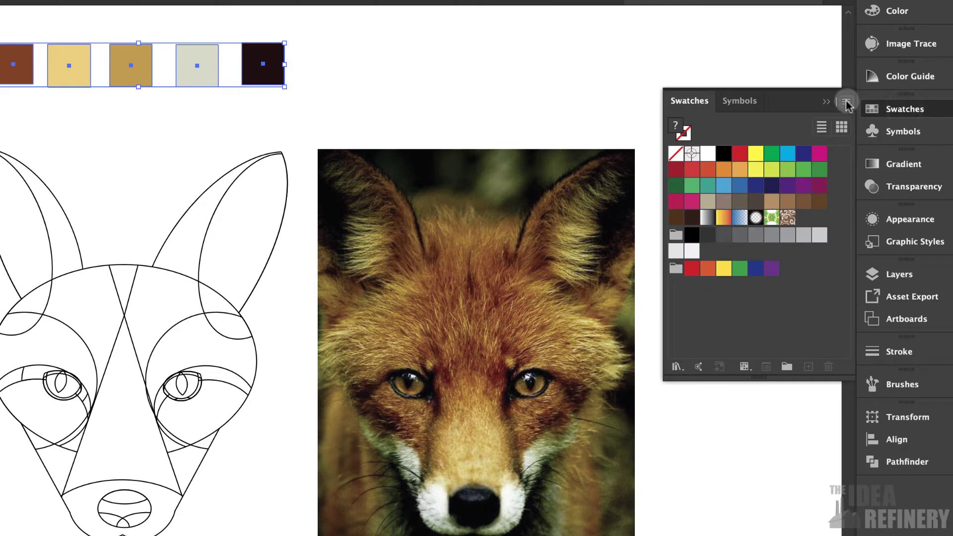
left_click(847, 103)
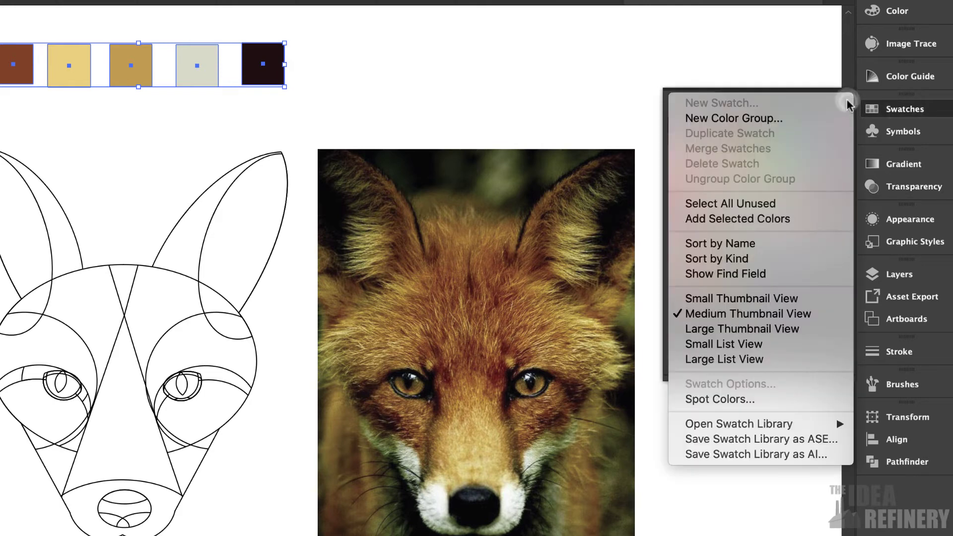
left_click(734, 120)
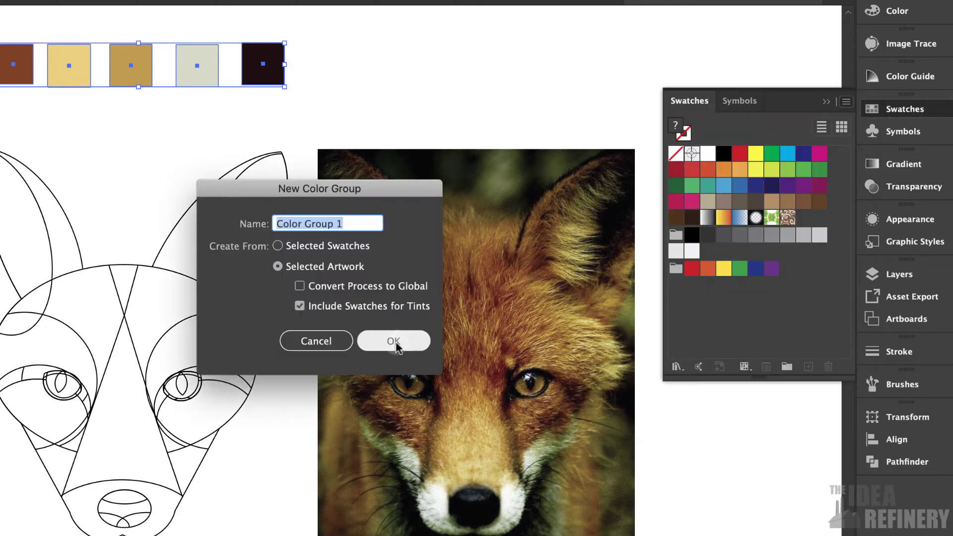
left_click(393, 342)
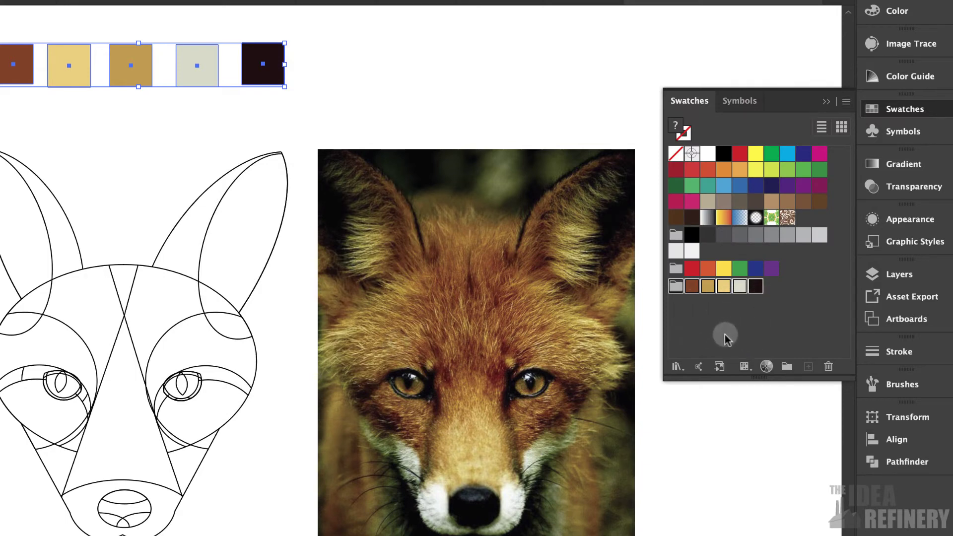
left_click(781, 323)
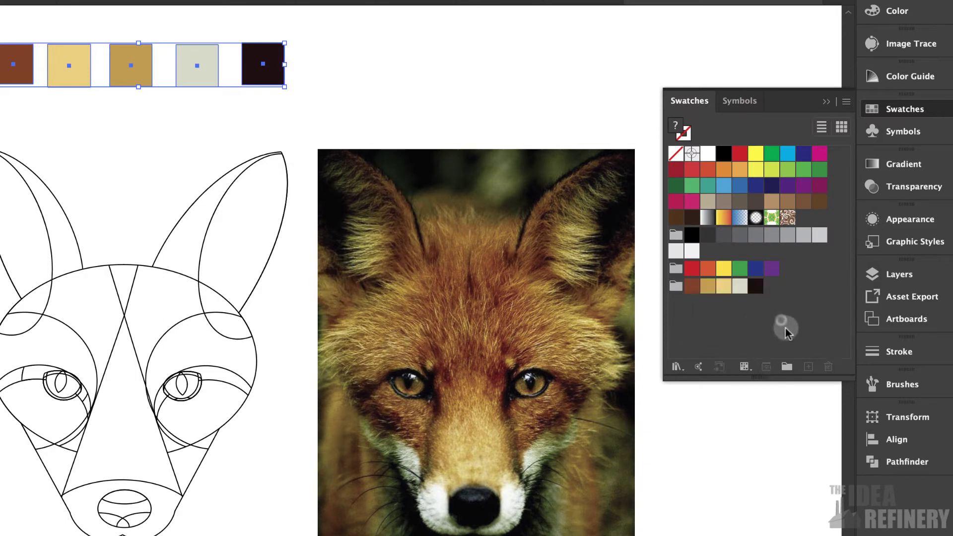
left_click(455, 98)
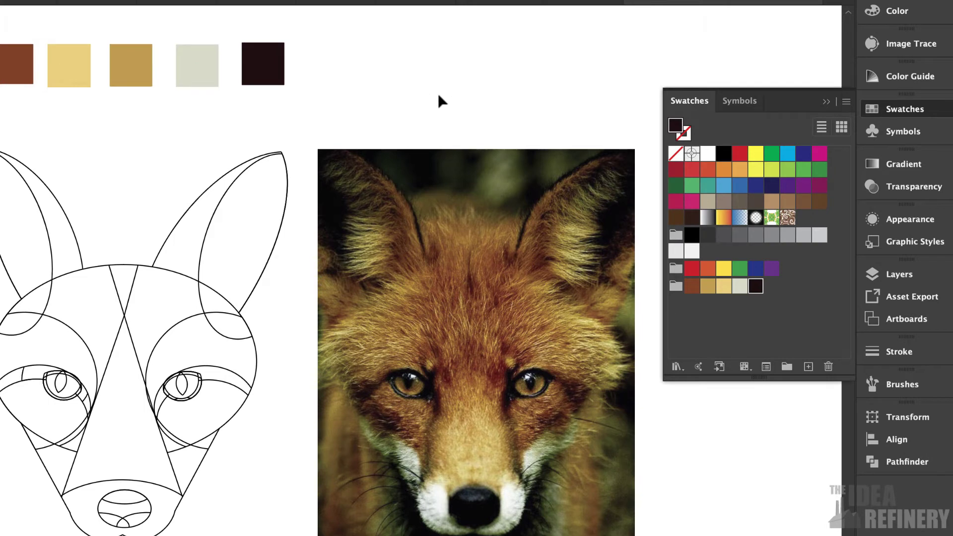
Step: Use the reddish brown square as the Color Guide base and apply the Analogous 2 harmony rule
left_click(17, 63)
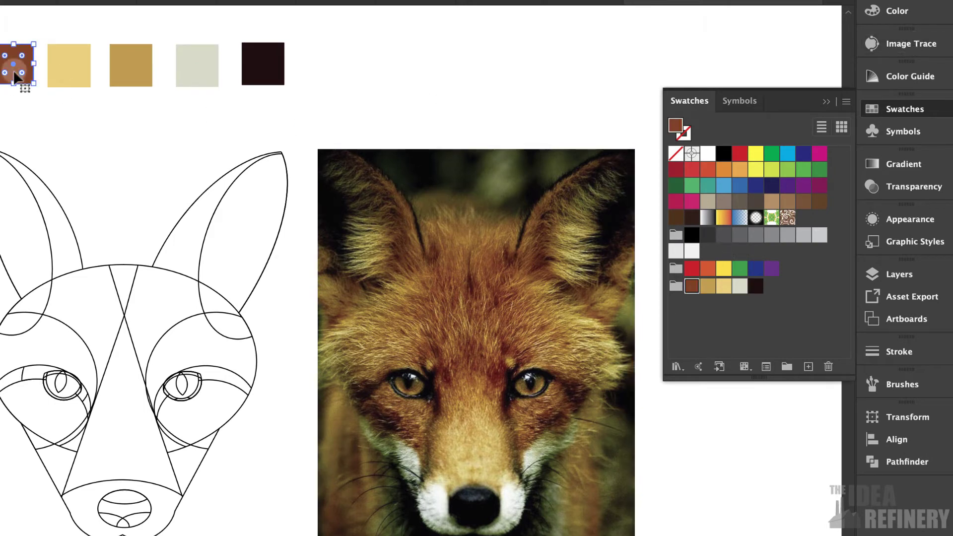
left_click(873, 75)
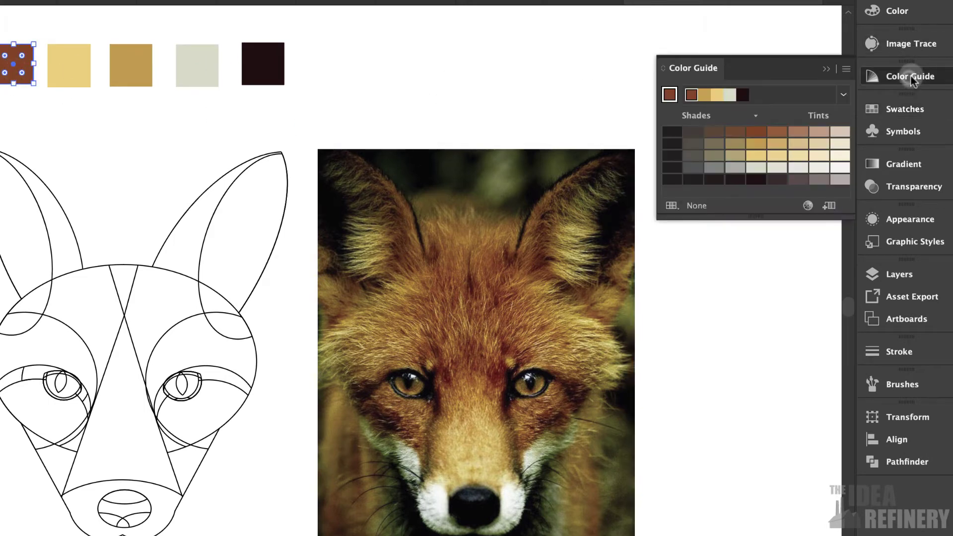
left_click(843, 96)
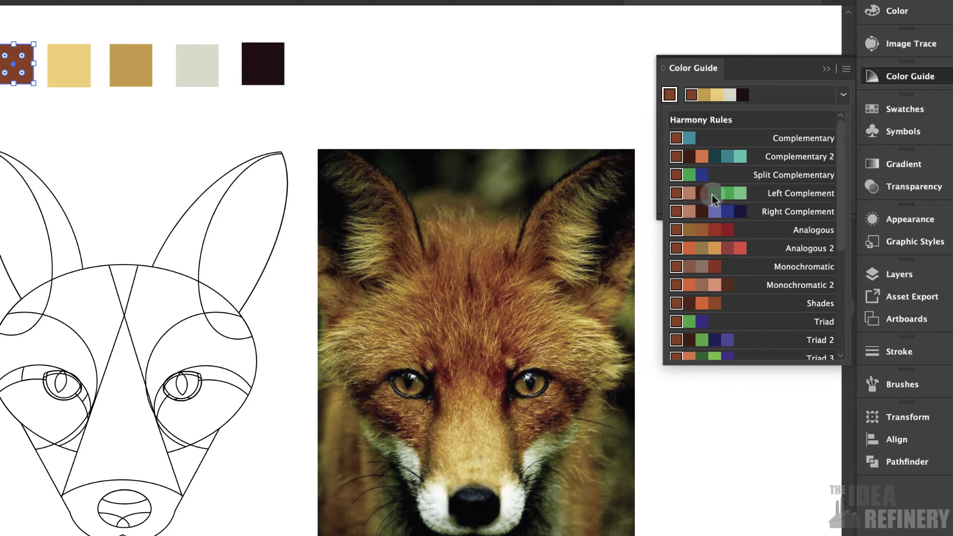
left_click(809, 248)
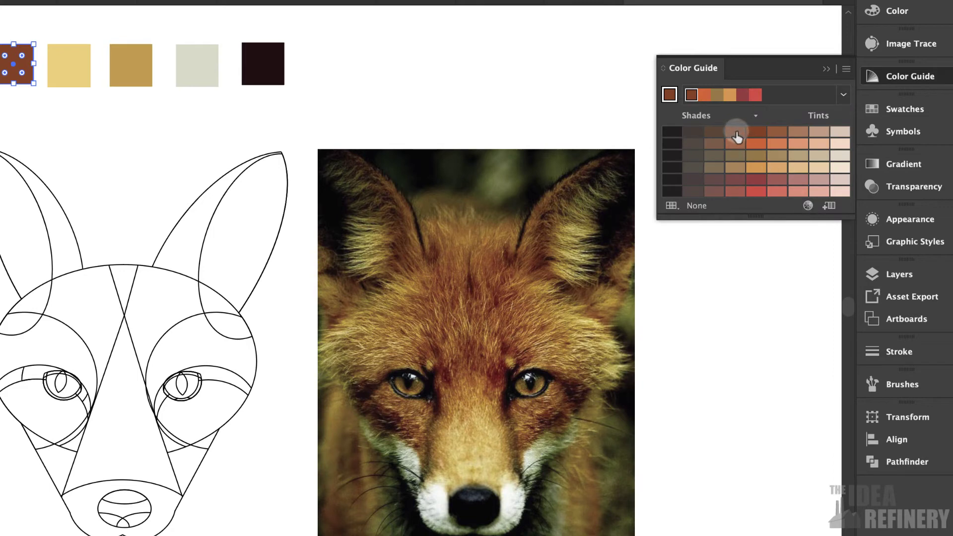
Step: Save the middle five columns of the harmony's shades and tints as a swatch color group, and enlarge the swatch list
left_click(736, 133)
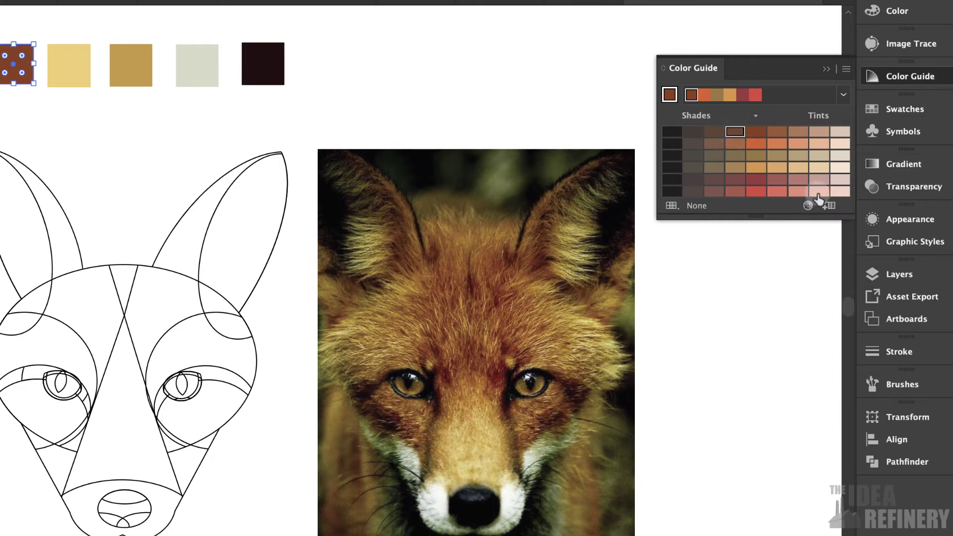
left_click(819, 193, "shift")
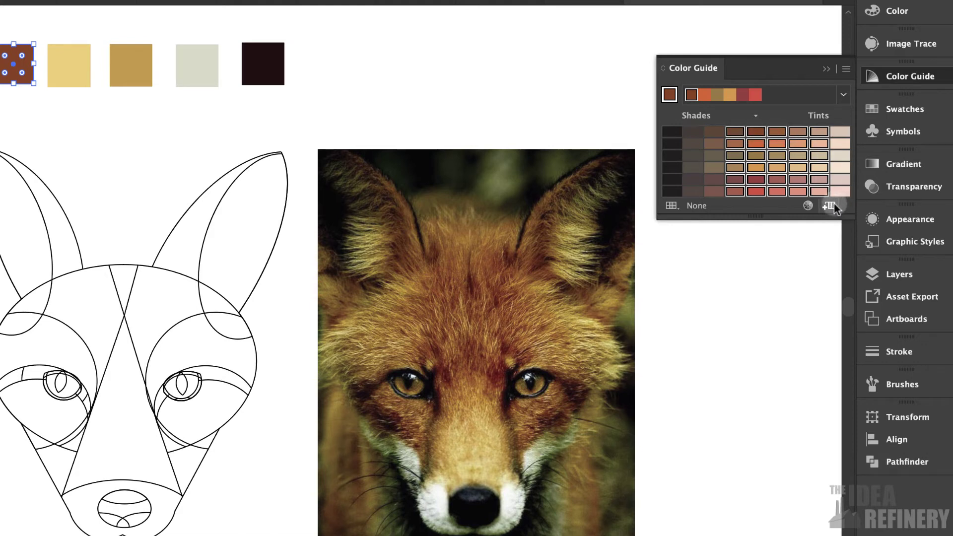
left_click(830, 206)
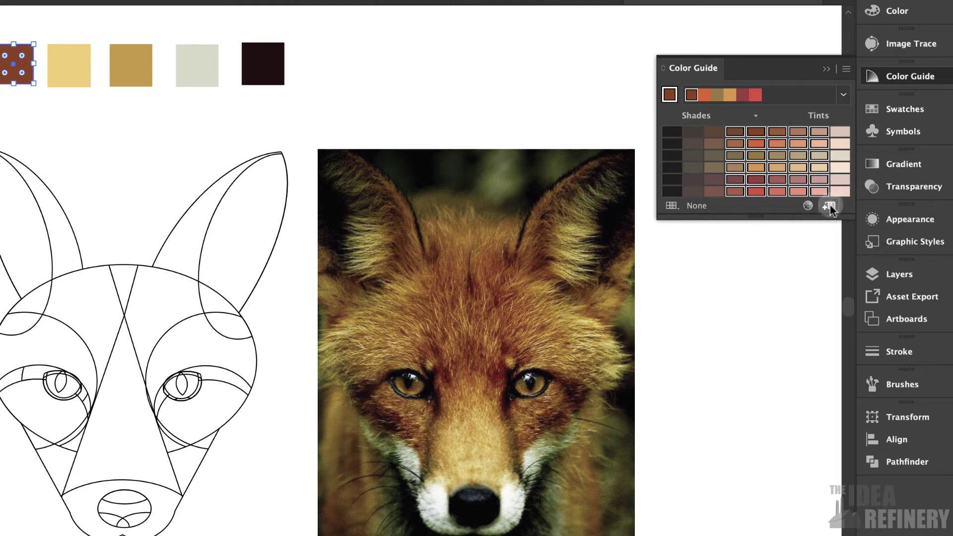
left_click(906, 110)
left_click_drag(785, 381, 784, 468)
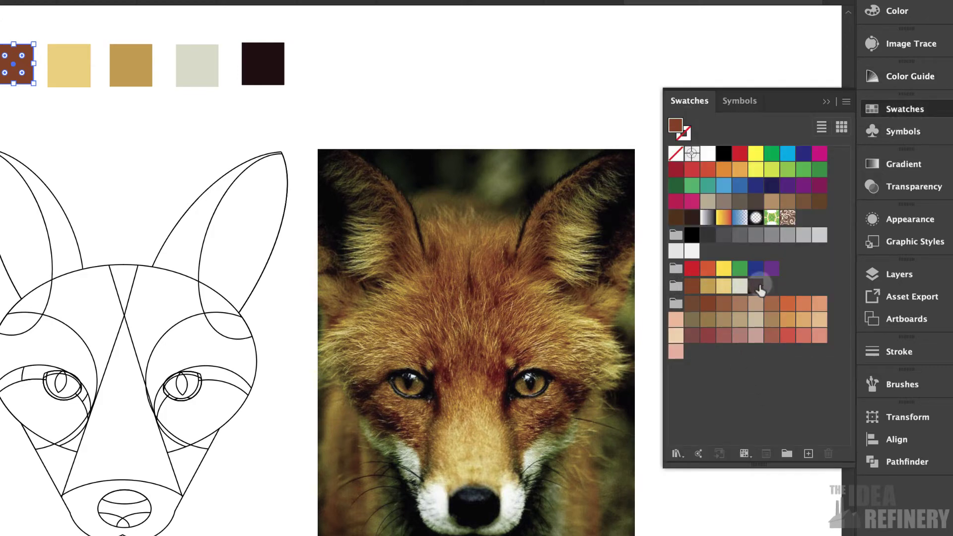
left_click(497, 314)
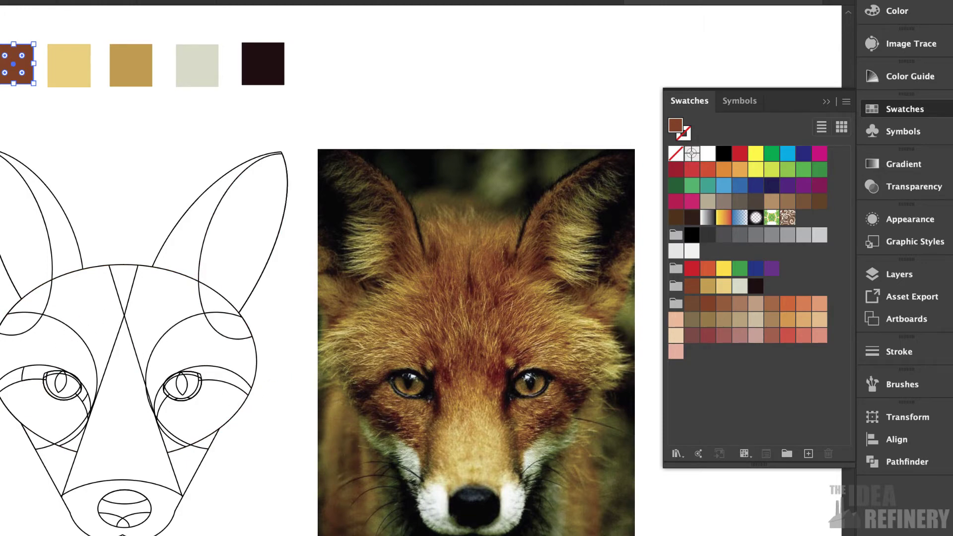
Step: Select the fox line drawing and turn it into a Live Paint group with the Live Paint Bucket
left_click_drag(21, 155, 196, 266)
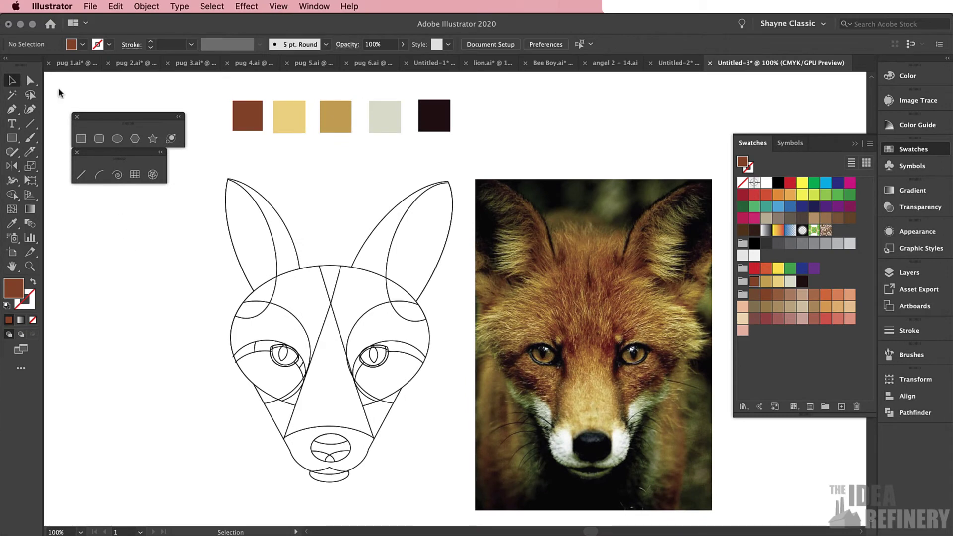
left_click_drag(210, 187, 405, 439)
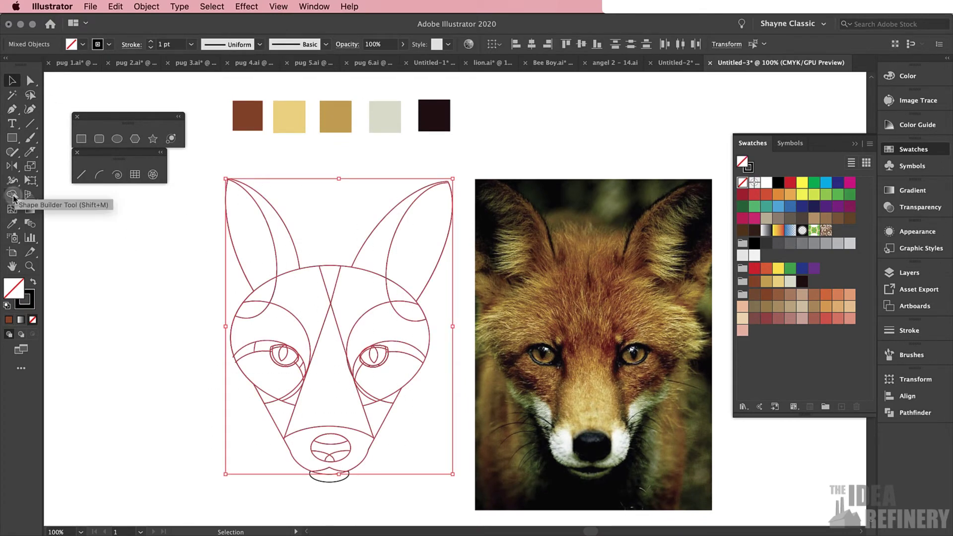
mouse_move(13, 197)
left_mouse_down()
mouse_move(42, 197)
mouse_move(68, 214)
left_mouse_up()
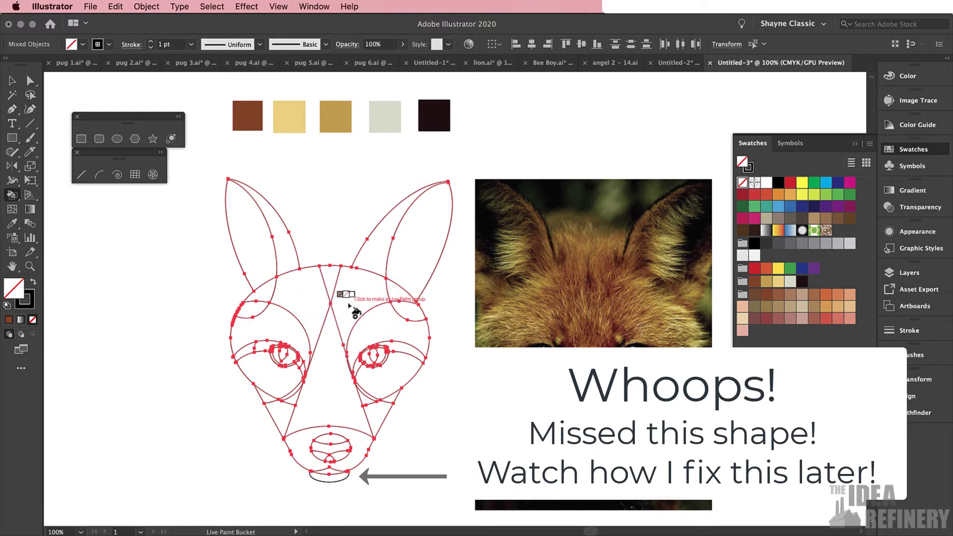
left_click(348, 306)
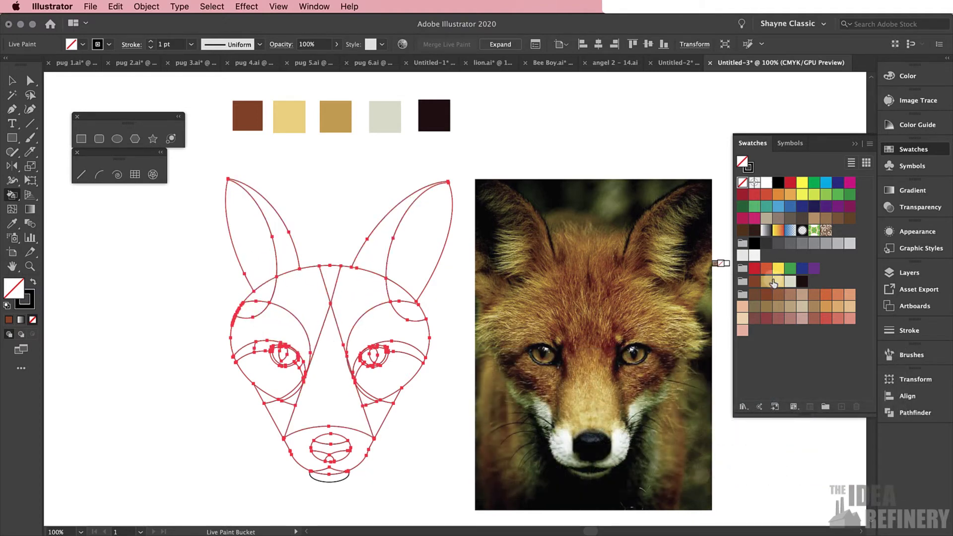
Step: Fill the two forehead areas on either side of the central wedge with the muted red swatch
left_click(814, 319)
left_click(313, 302)
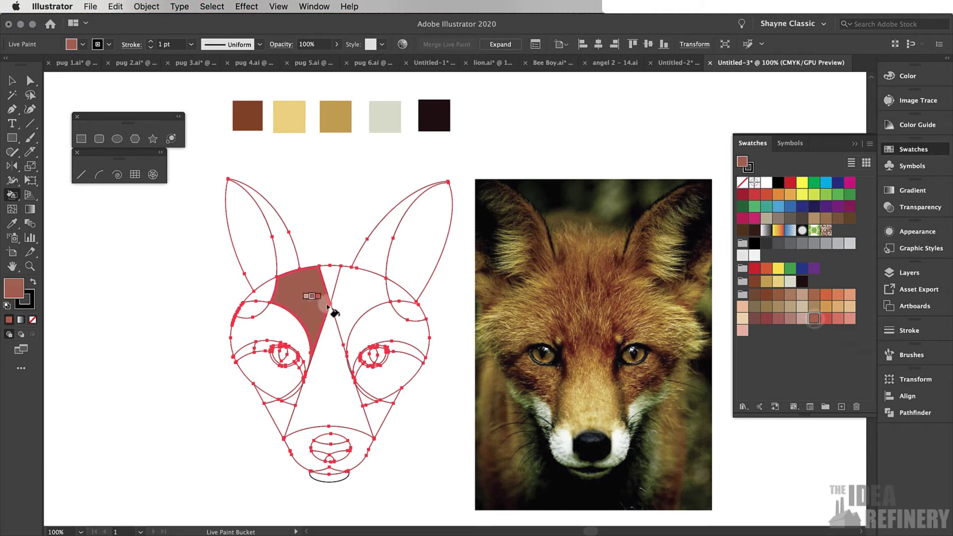
left_click(357, 301)
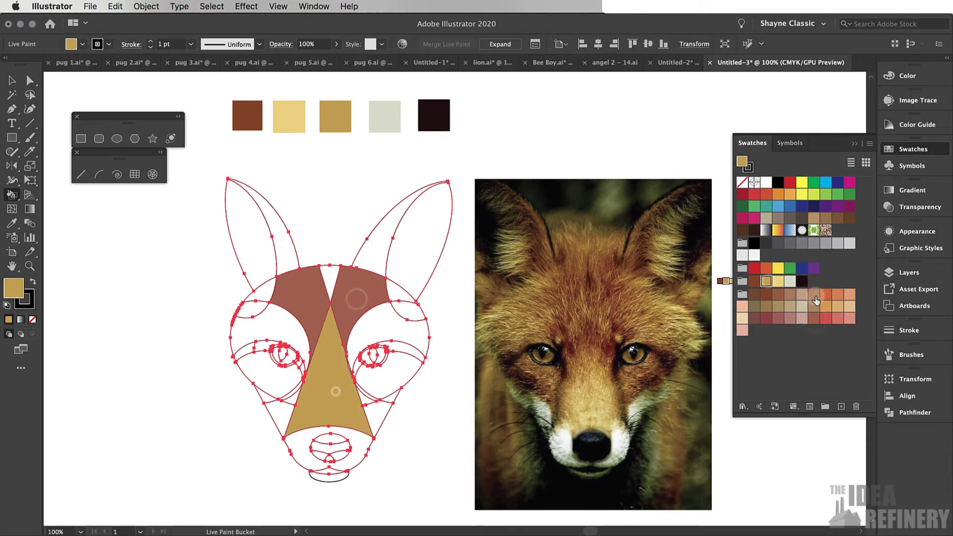
Step: Fill the large areas beneath both eyes with the reddish brown palette swatch
left_click(755, 281)
left_click(402, 372)
left_click(272, 380)
Step: Fill the curved bands above and beside the eyes and both pupils with the near-black palette swatch
left_click(802, 281)
left_click(404, 347)
left_click(357, 368)
key("super+=")
left_click(553, 341)
left_click(511, 375)
left_click(524, 354)
left_click(343, 352)
left_click(328, 334)
left_click(376, 368)
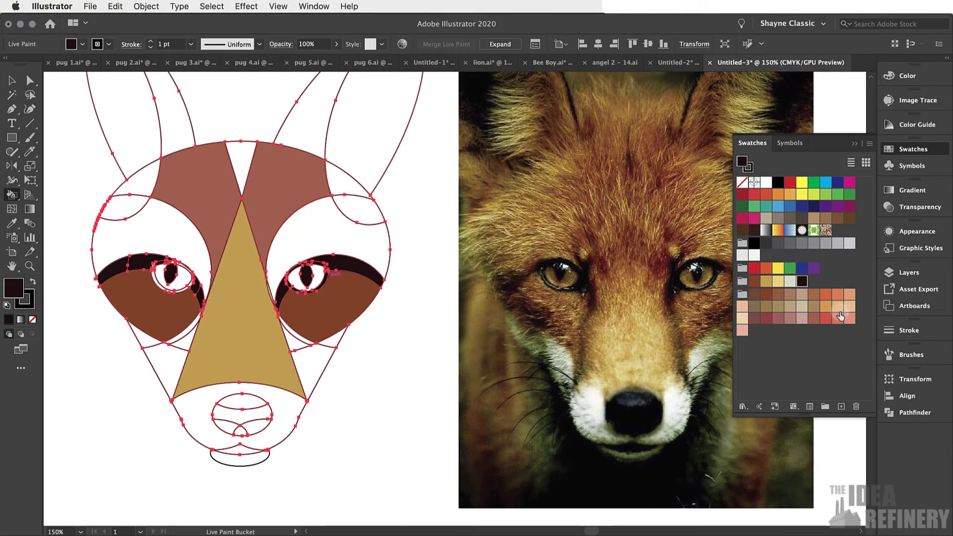
Step: Fill both brow areas with light tan and the small patch at the left brow's outer edge with pale beige
left_click(838, 309)
left_click(323, 235)
left_click(166, 233)
left_click(802, 306)
left_click(127, 209)
Step: Fill the left ear's base overlap and outer strip with orange, and the small top forehead wedge with dark red
left_click(826, 294)
left_click(145, 176)
left_click(182, 128)
left_click(767, 318)
left_click(244, 161)
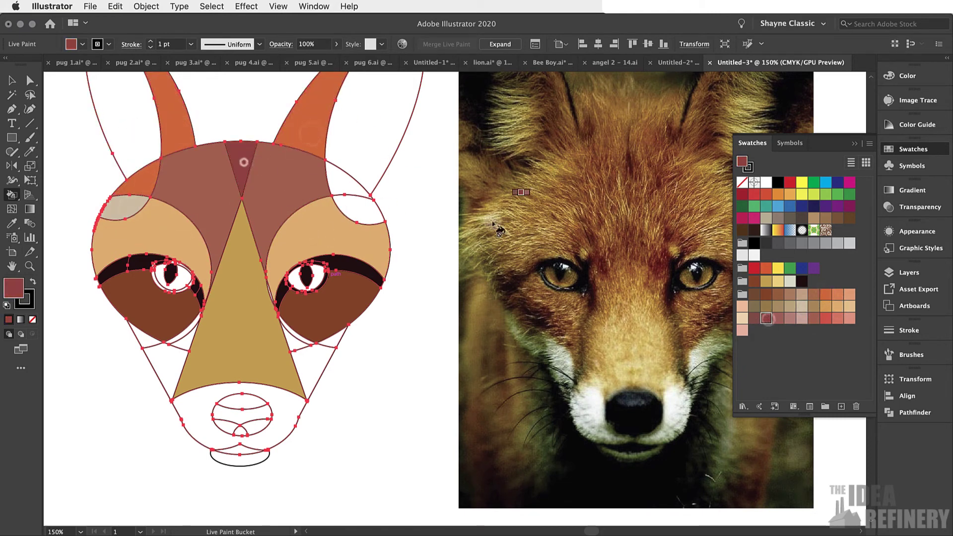
Step: Fill the right ear's base overlap with dark red and both large ear shapes with golden tan
left_click_drag(347, 183, 358, 208)
left_click(766, 281)
left_click(371, 123)
left_click(136, 125)
Step: Recolour the narrow ear strips beside the forehead with reddish brown and fill both irises with golden tan
left_click(754, 283)
left_click(322, 113)
left_click(766, 281)
left_click(303, 282)
left_click(177, 278)
left_click(158, 284)
Step: Fill the left eye's rim and the nose's middle band with the near-black palette swatch
left_click(12, 79)
left_click(431, 283)
left_click(802, 281)
key("k")
left_click(158, 278)
left_click(242, 416)
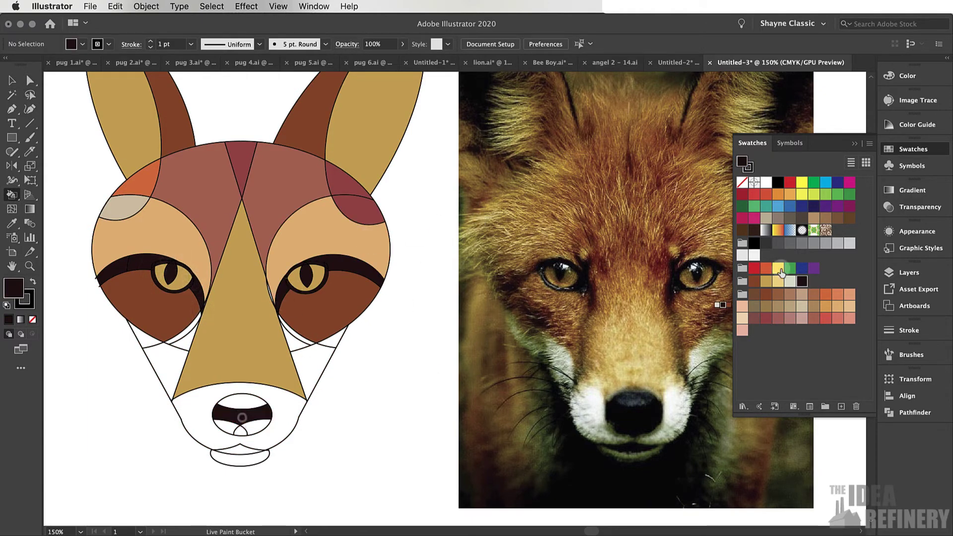
Step: Fill the nose's upper section with mid grey, and the muzzle and both lower cheeks with the pale grey palette swatch
left_click(790, 244)
left_click(243, 400)
left_click(790, 281)
left_click_drag(298, 403, 318, 365)
left_click(168, 367)
Step: Fill the cheek slivers beneath the eyes with reddish brown and the left outer cheek sliver with a lighter brown
left_click(755, 282)
left_click(335, 342)
left_click(298, 342)
left_click(182, 336)
left_click(814, 295)
left_click(147, 338)
Step: Fill the small centre section at the nose's base with near-black, and the nostril sections and mouth with dark grey
left_click(802, 281)
left_click(244, 430)
left_click(259, 426)
left_click(228, 426)
left_click(766, 243)
left_click(229, 426)
left_click(259, 426)
left_click(240, 450)
Step: Try to fill the chin shape with pale grey by reselecting the whole face for the Live Paint Bucket
left_click(790, 281)
left_click(15, 80)
left_click_drag(85, 473, 333, 180)
left_click(12, 201)
left_click(243, 455)
left_click(595, 300)
Step: Select the unfilled chin shape and examine where its path and the Live Paint group sit inside Layer 2
key("v")
left_click(248, 466)
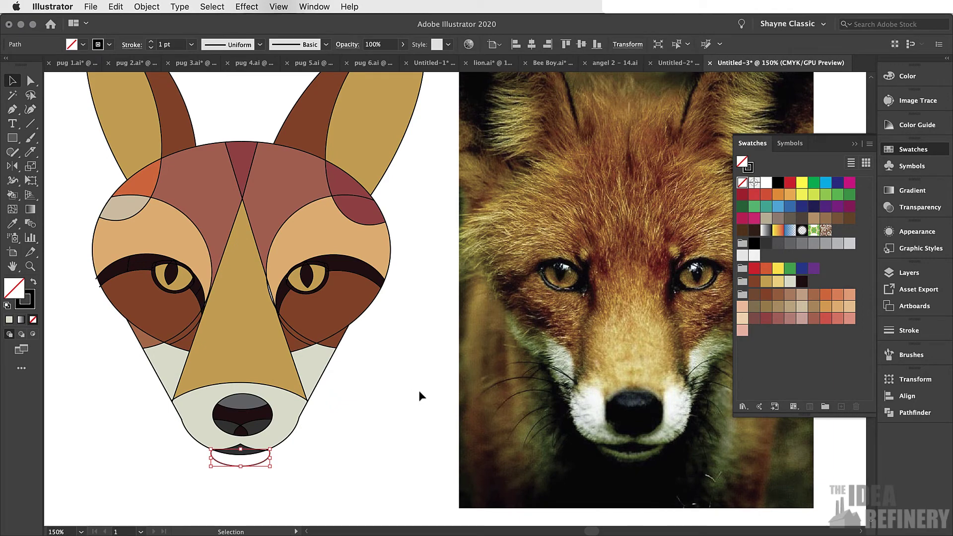
left_click(343, 324)
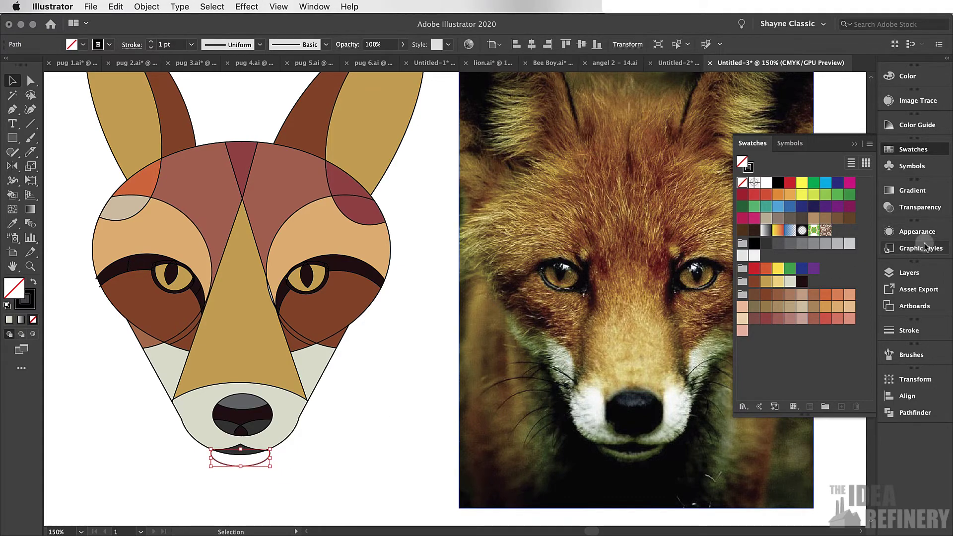
left_click(918, 272)
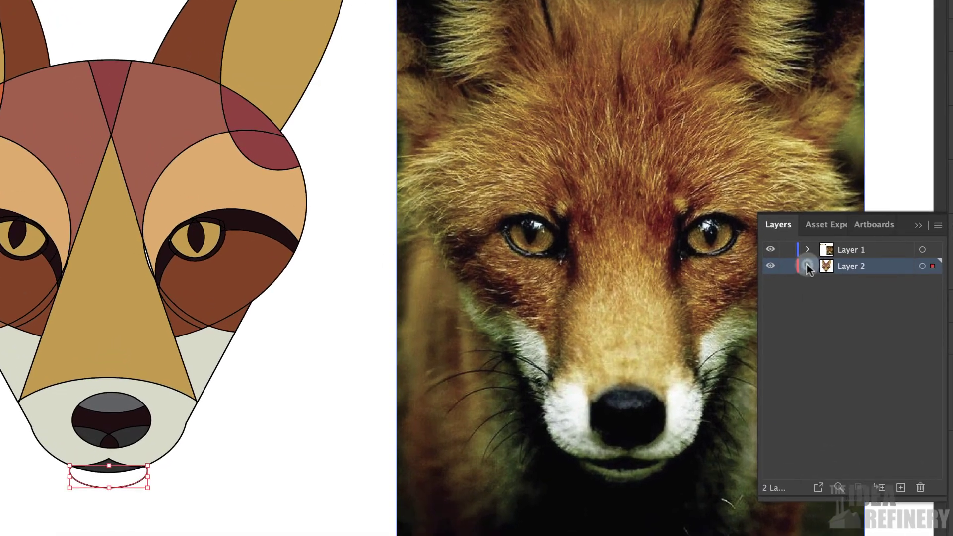
left_click(770, 299)
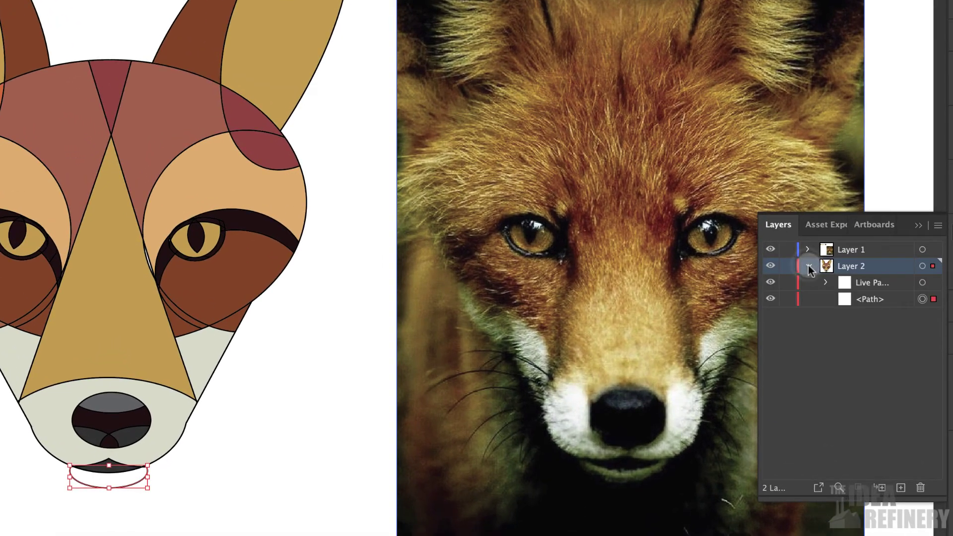
left_click(870, 287)
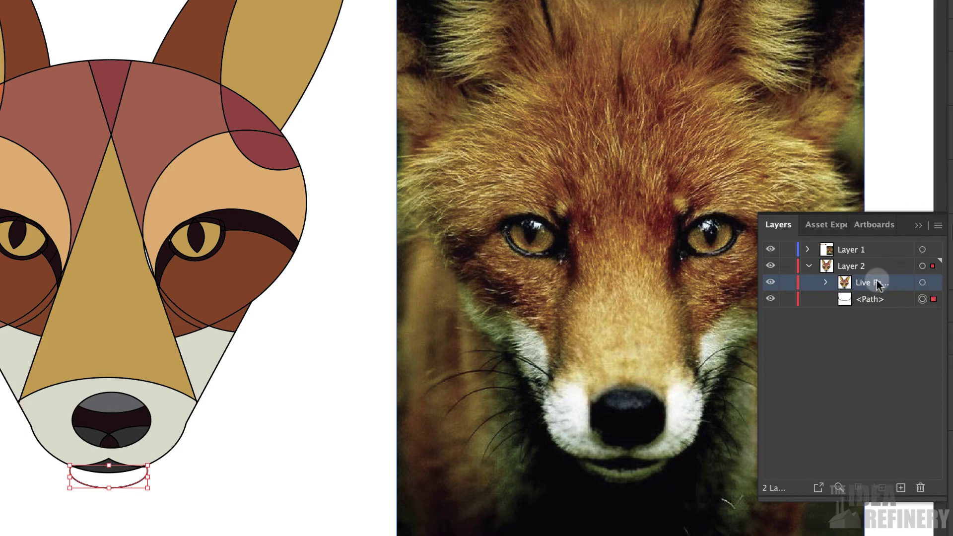
left_click(922, 283)
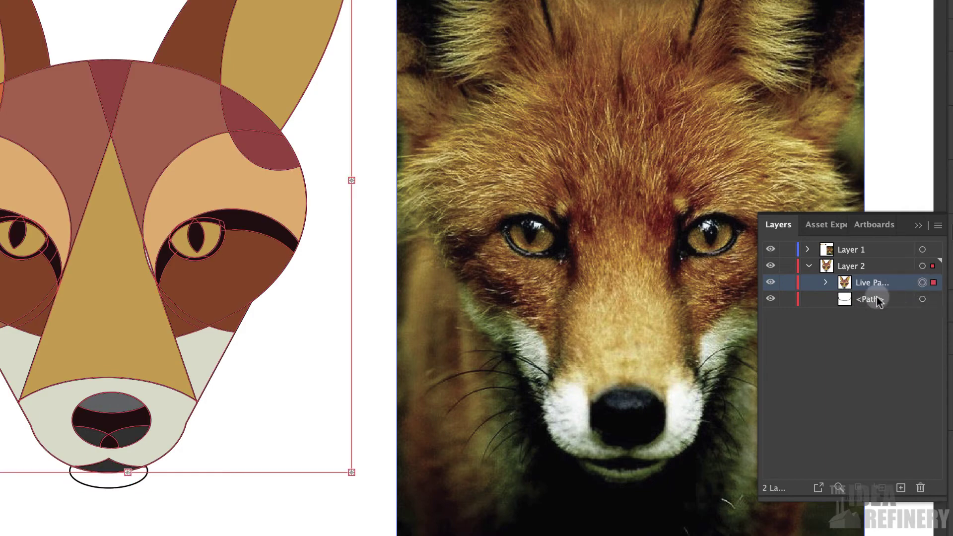
left_click(876, 299)
left_click(921, 300)
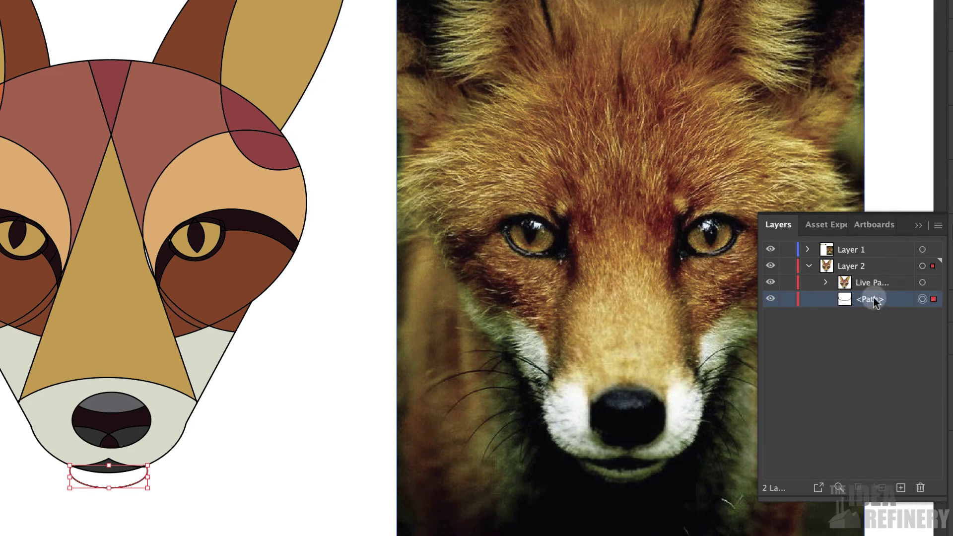
Step: Move the chin path into the Live Paint group and fill the chin with the pale grey palette swatch
left_click_drag(876, 303, 877, 284)
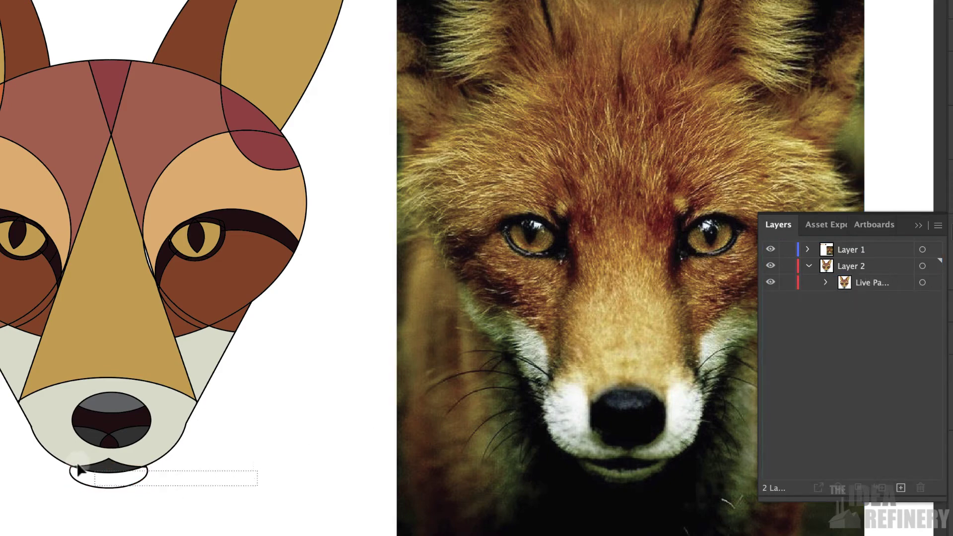
left_click_drag(104, 481, 104, 481)
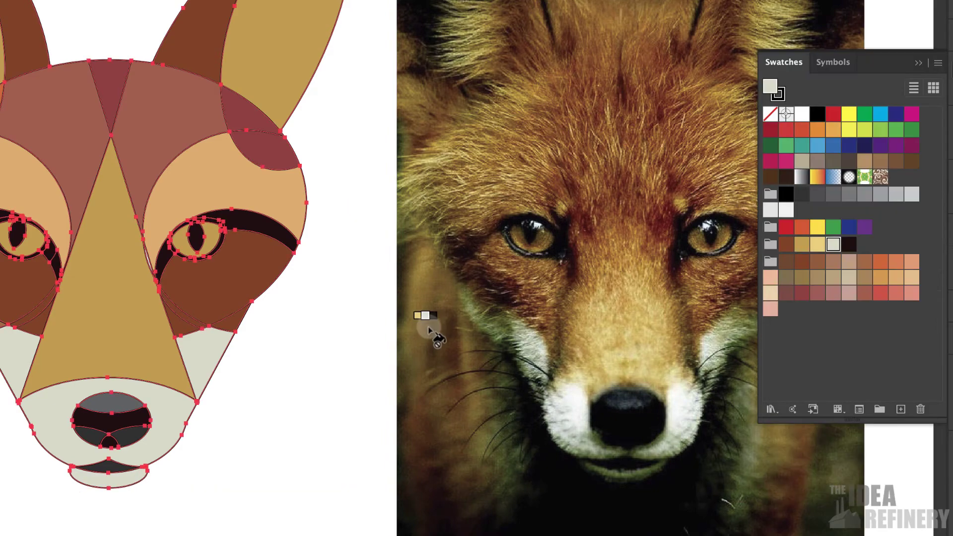
left_click(340, 93)
key("ctrl+minus")
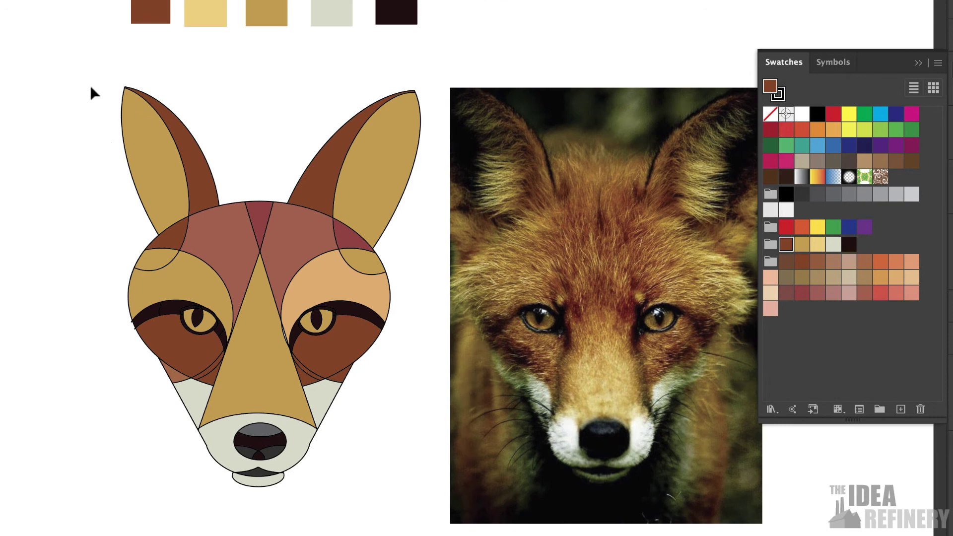
Step: Select the whole fox face and remove its stroke, leaving only the coloured fills
left_click_drag(91, 85, 269, 266)
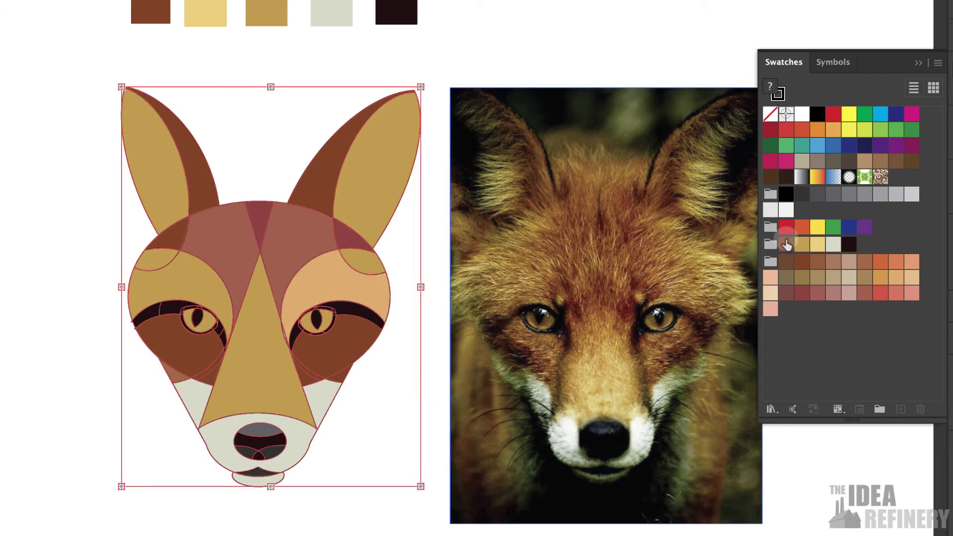
left_click(948, 29)
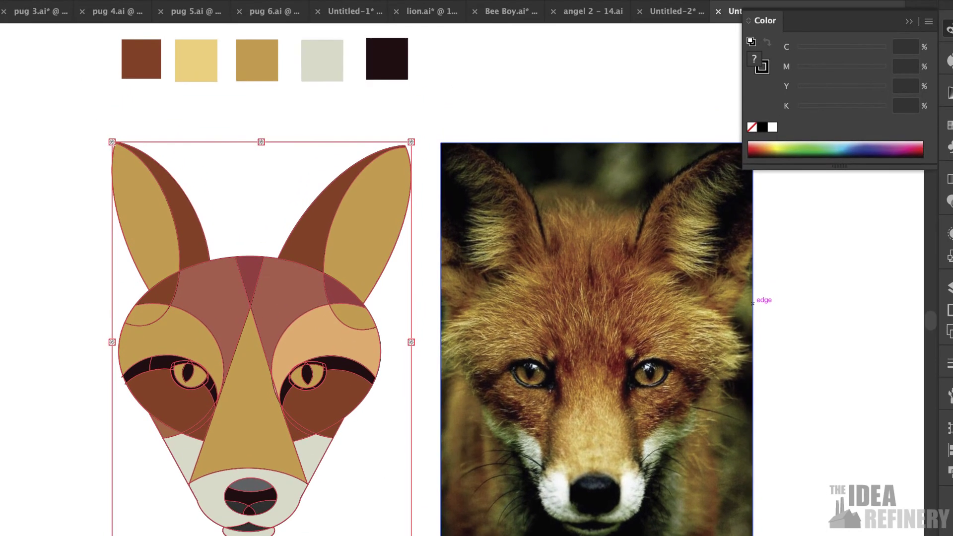
left_click(764, 69)
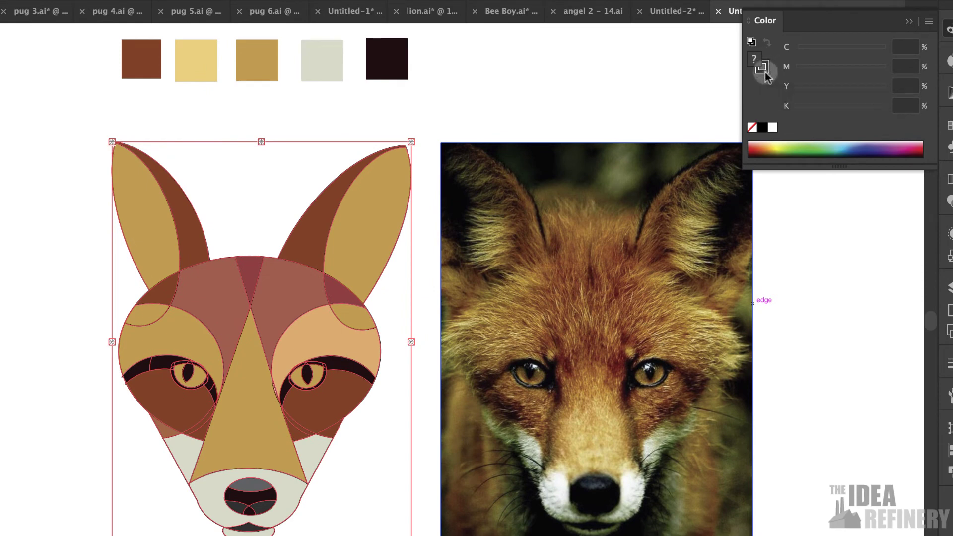
left_click(752, 128)
left_click(319, 122)
Step: Fill the white slivers around both eyes with the near-black palette swatch using the Live Paint Bucket
left_click(225, 345)
left_click(257, 332)
left_click_drag(194, 336, 329, 434)
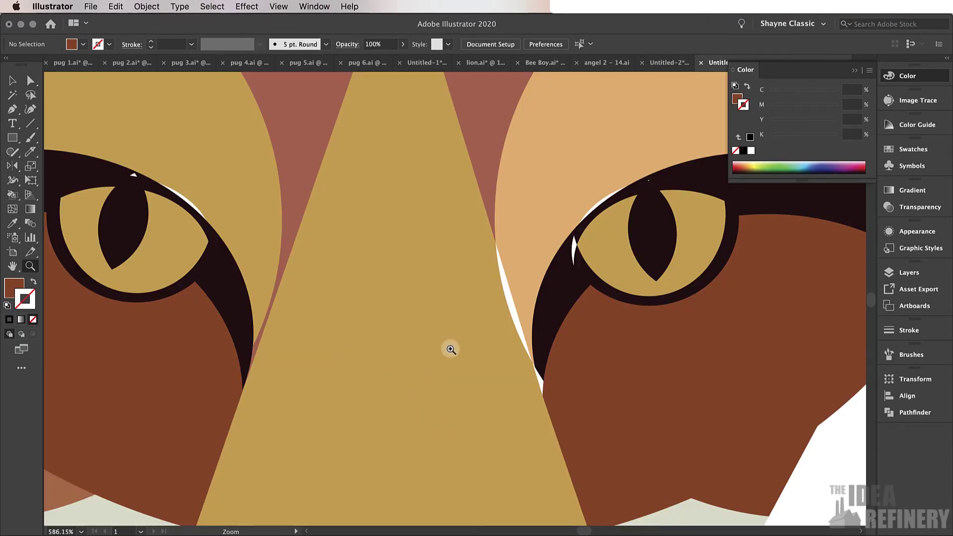
left_click(36, 80)
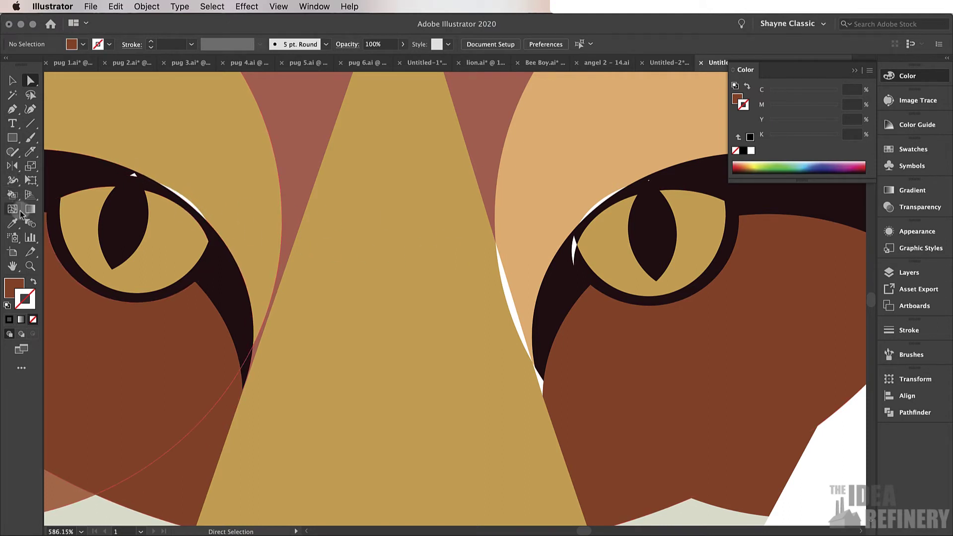
left_click(12, 196)
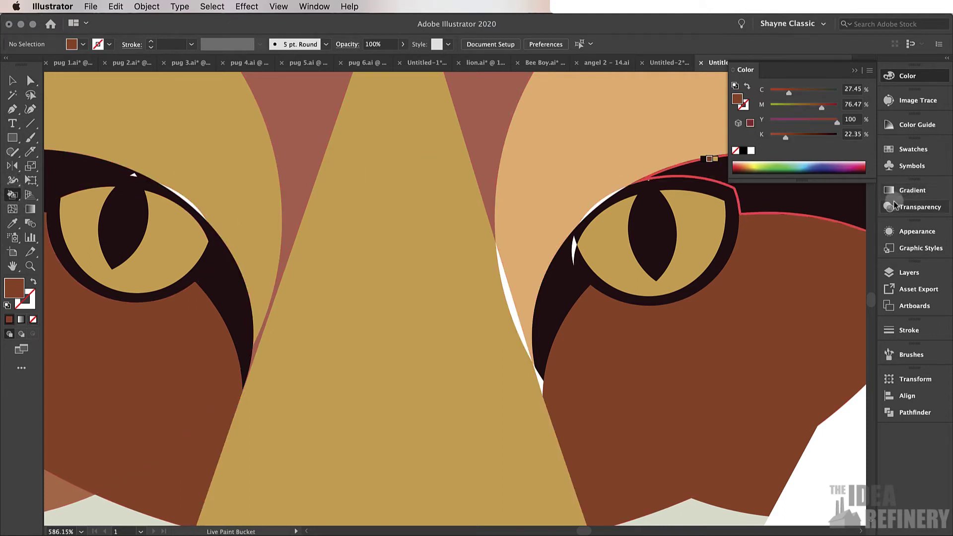
left_click(913, 149)
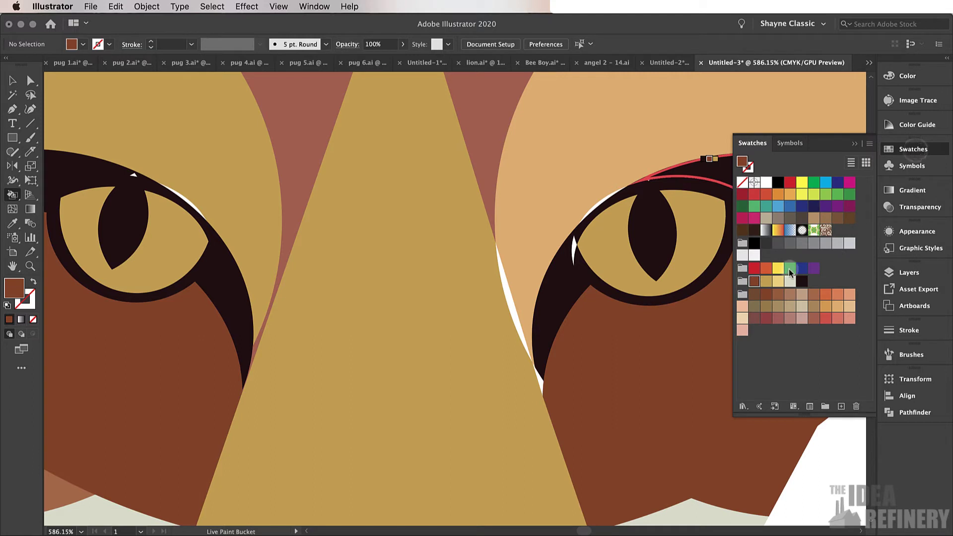
left_click(801, 281)
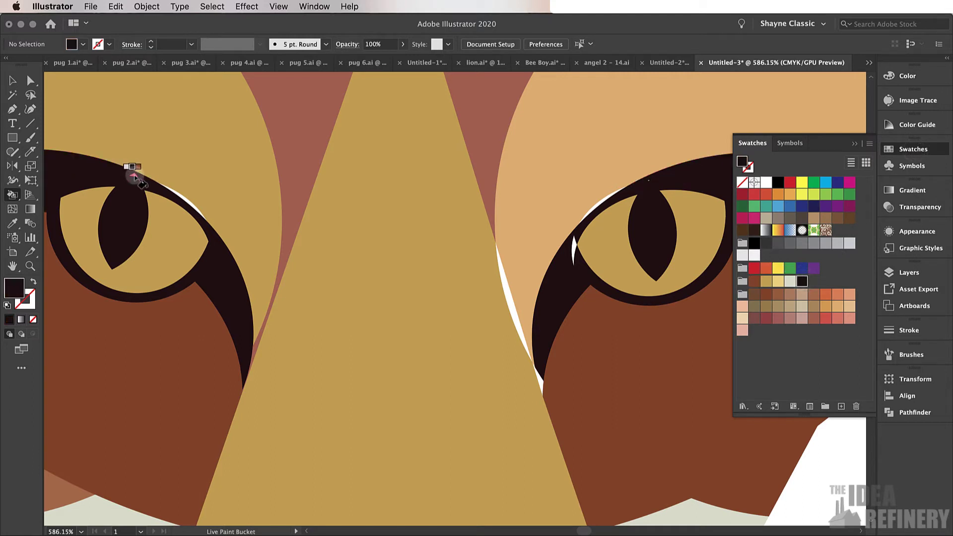
left_click(170, 197)
left_click(573, 251)
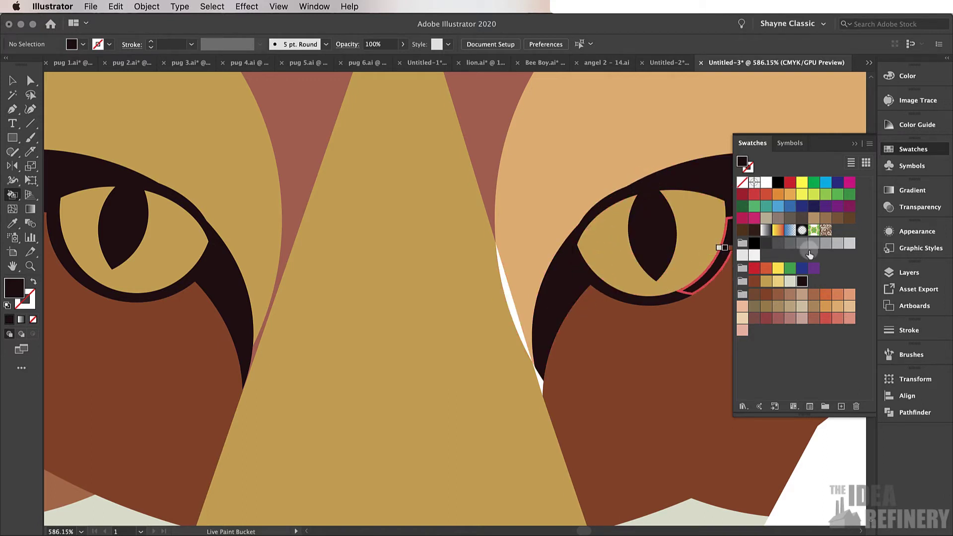
Step: Fill the gaps between the nose bridge and right eye with ochre and near-black, and the right brow with ochre
left_click(826, 294)
left_click(766, 281)
left_click(510, 302)
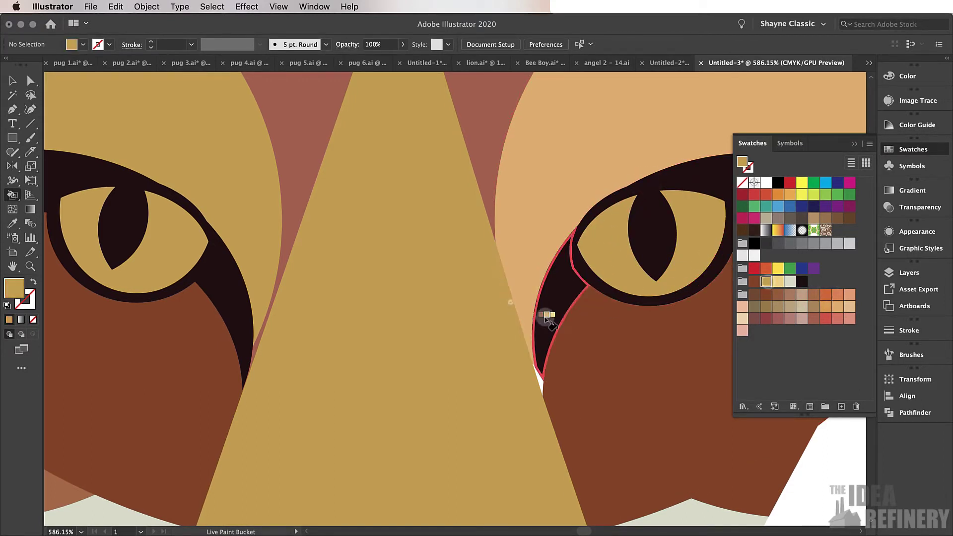
left_click(802, 282)
key("super+minus")
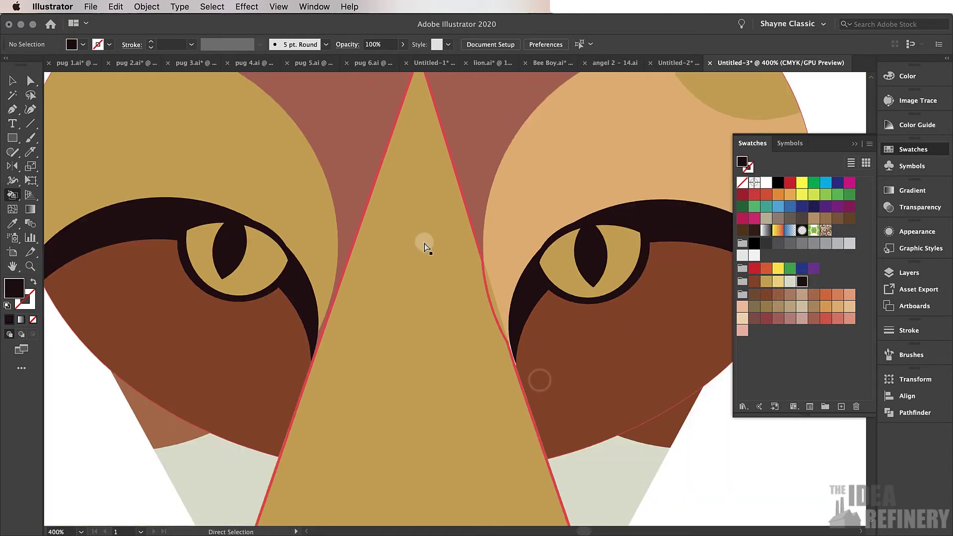
key("super+minus")
left_click_drag(606, 206, 520, 311)
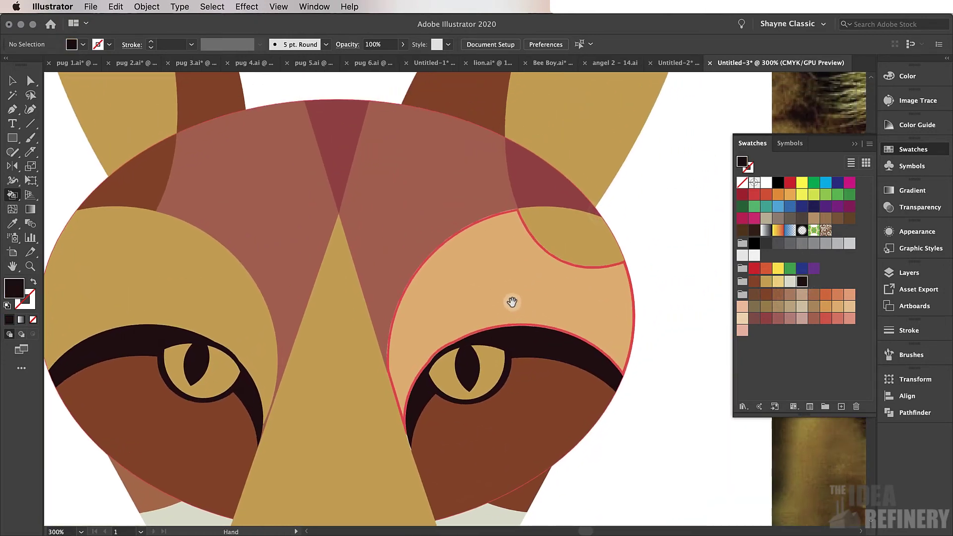
left_click_drag(412, 265, 498, 319)
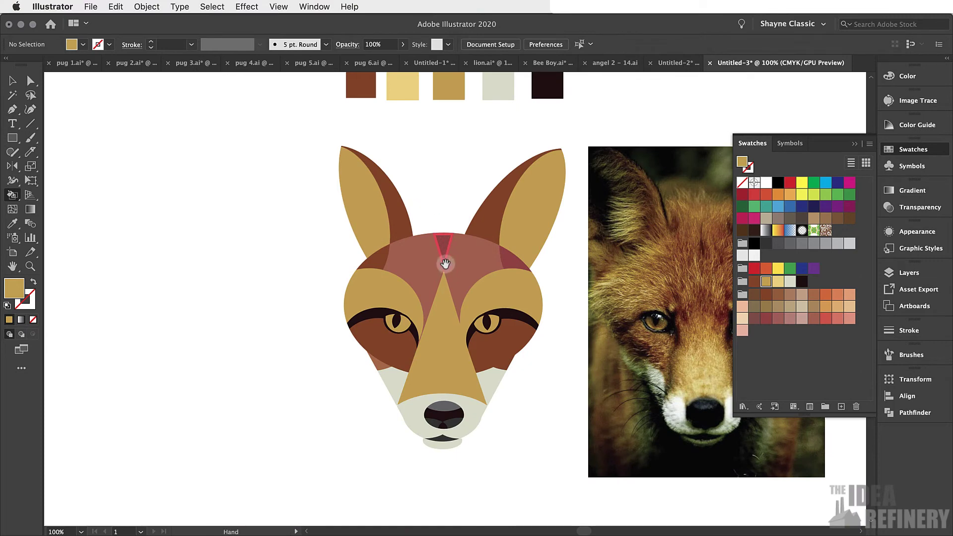
Step: Select the Live Paint fox face and expand it into regular shapes
key("v")
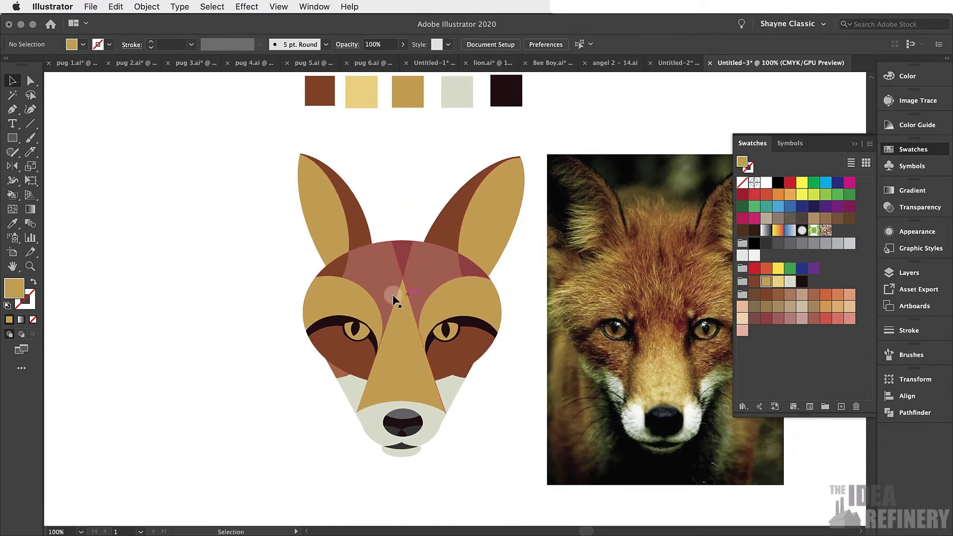
left_click(415, 281)
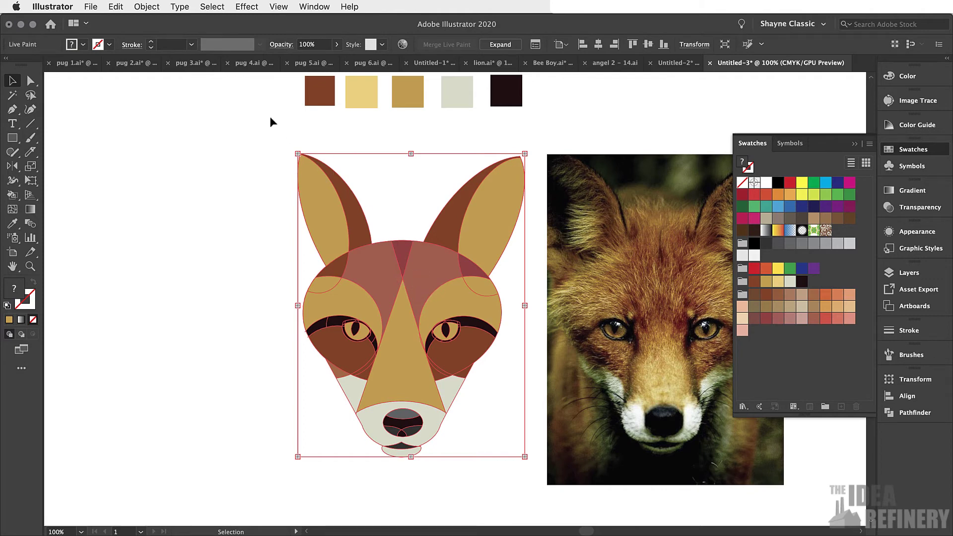
left_click(149, 7)
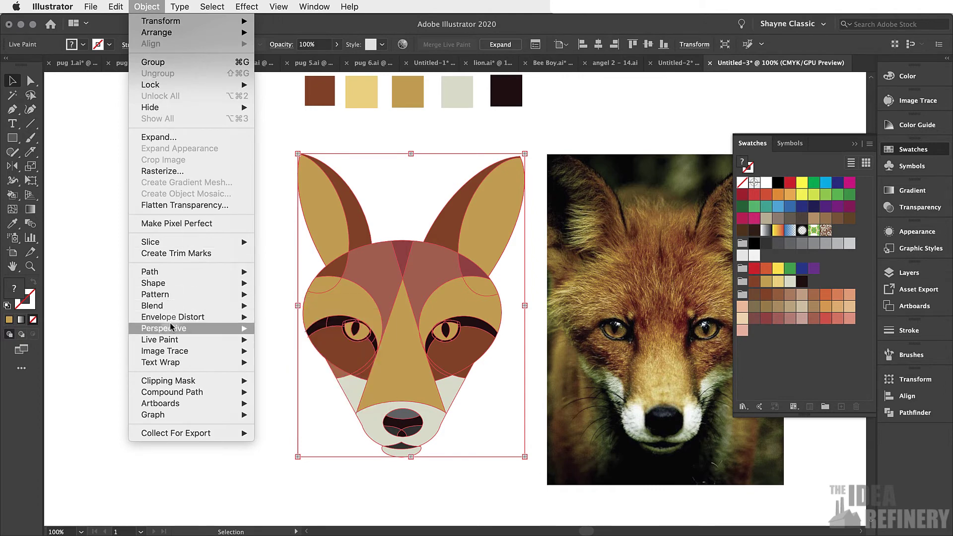
mouse_move(172, 342)
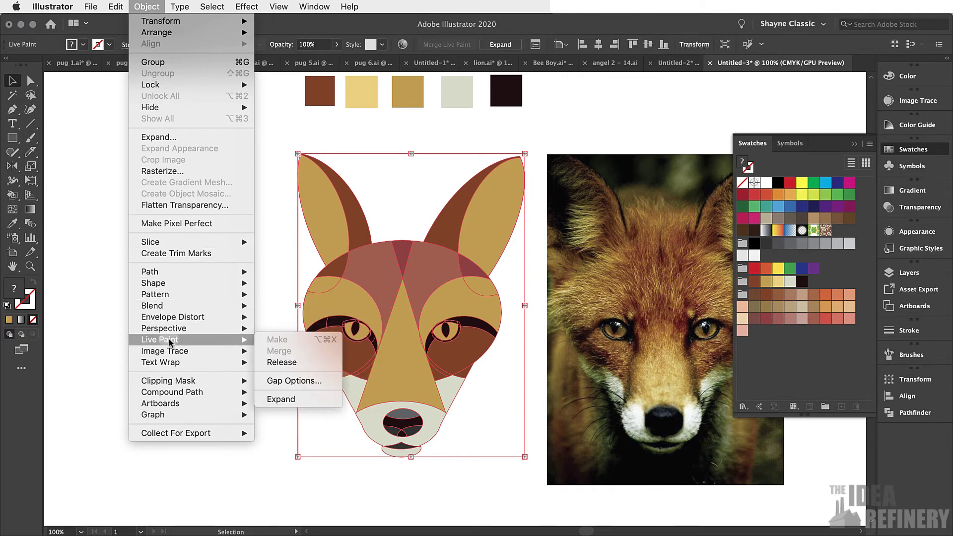
left_click(281, 400)
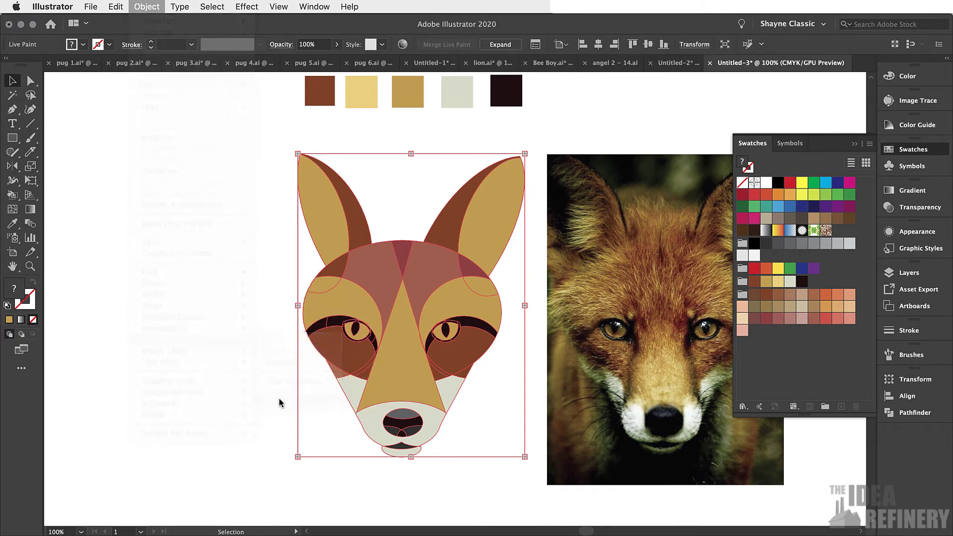
Step: Ungroup the expanded fox face and check that the ear and forehead pieces can be selected individually
left_click(472, 137)
left_click(336, 223)
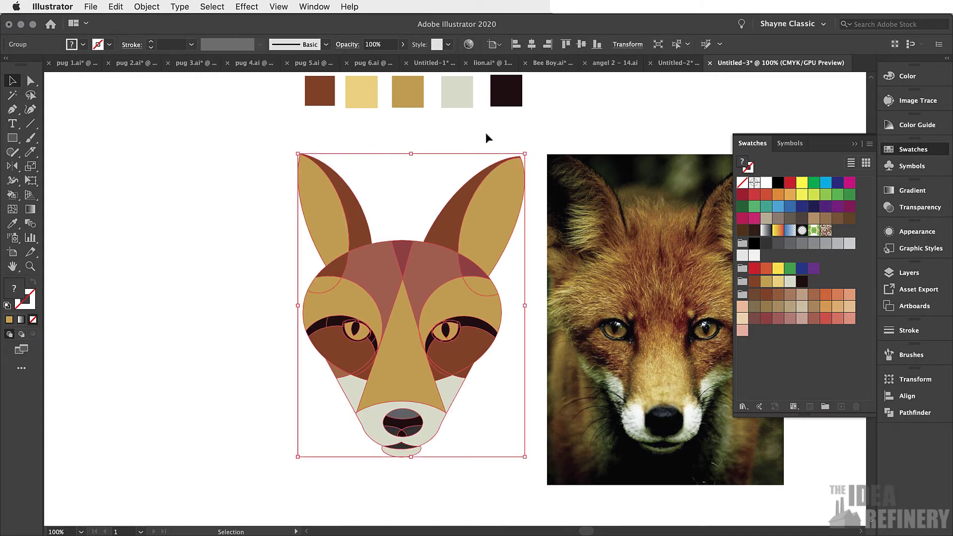
key("k")
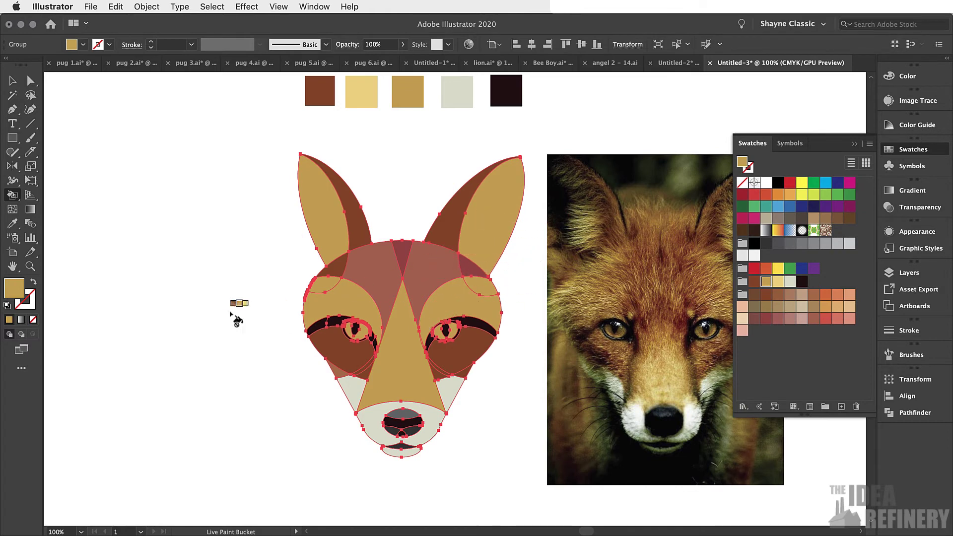
key("v")
left_click(331, 233)
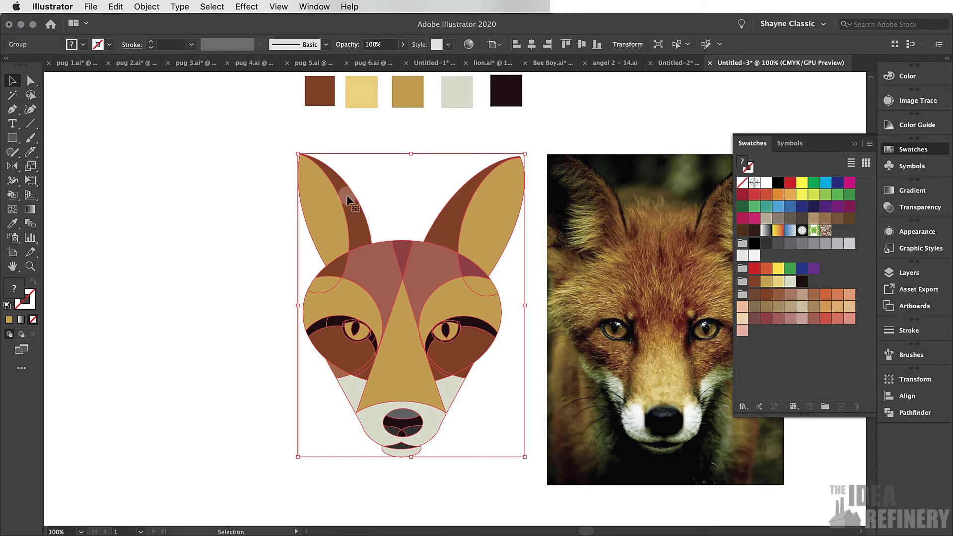
left_click(144, 6)
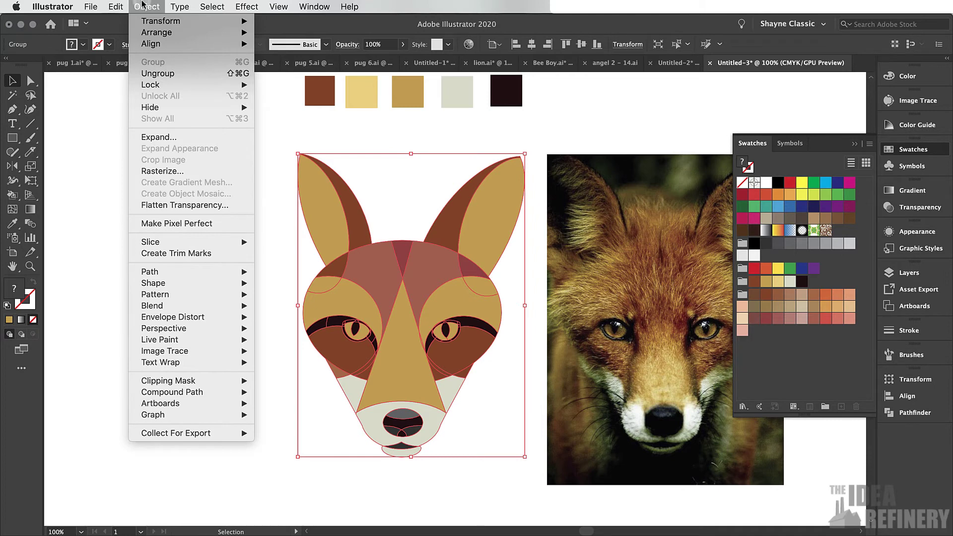
left_click(156, 73)
left_click(323, 218)
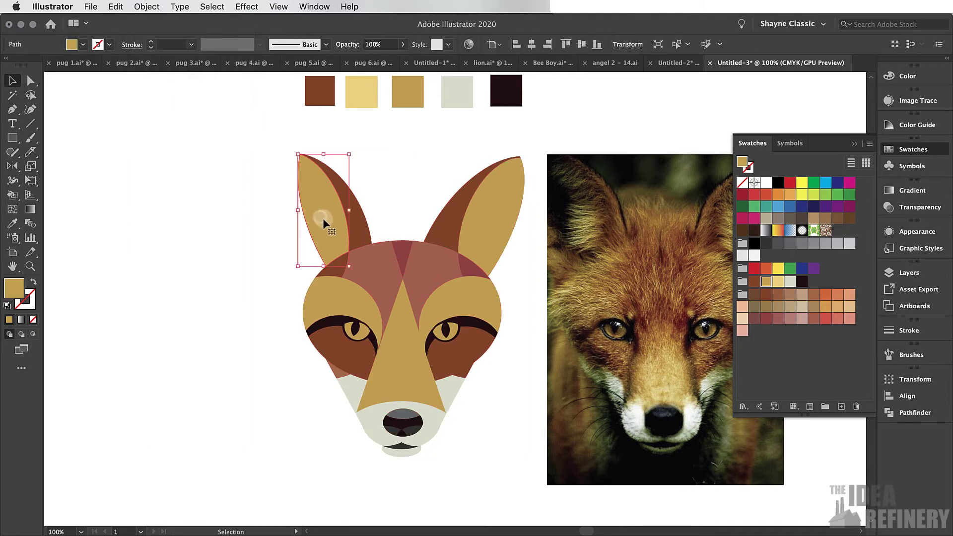
left_click(359, 228)
left_click(449, 221)
left_click(489, 218)
left_click(383, 312)
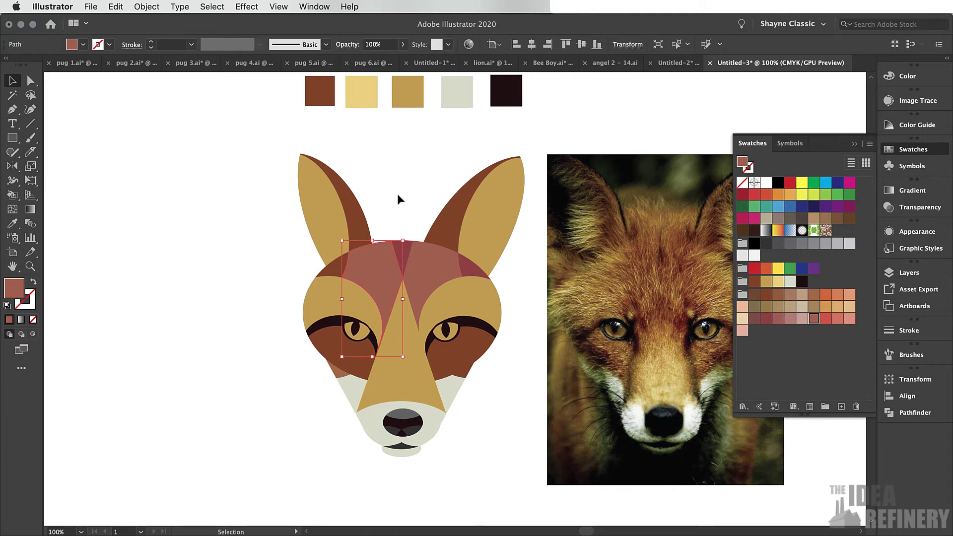
Step: Give the left ear's inner shape a linear gradient with the ochre colour at both end stops
left_click(337, 214)
left_click(328, 244)
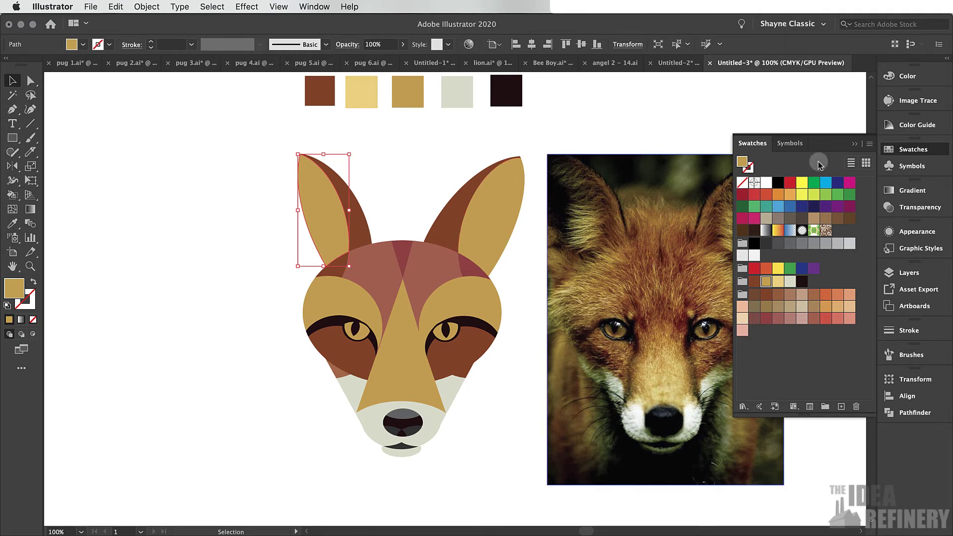
left_click(903, 194)
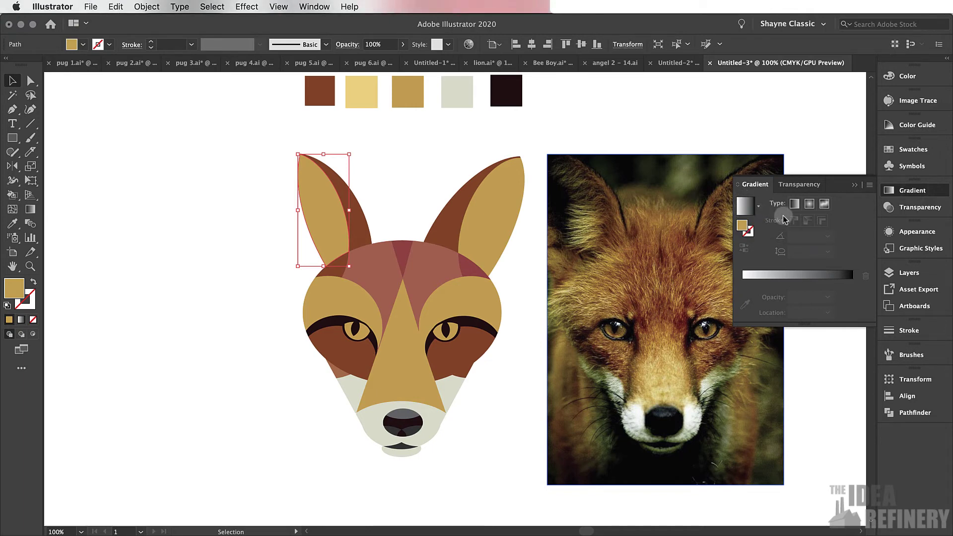
left_click(743, 227)
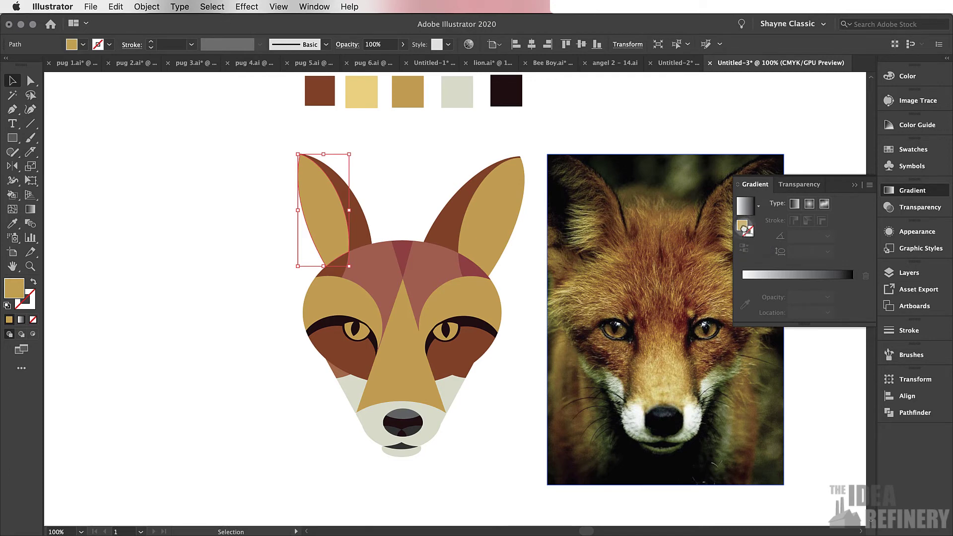
left_click(766, 284)
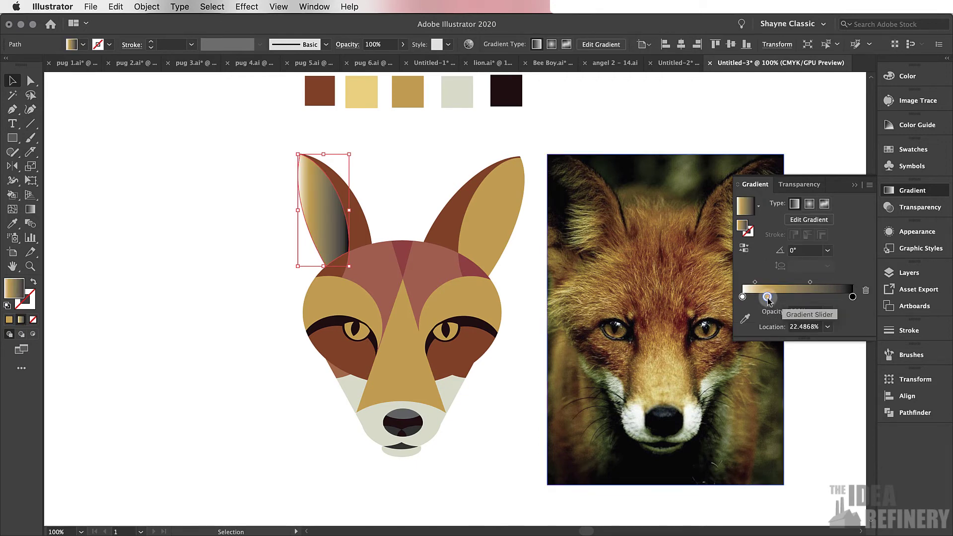
left_click_drag(768, 299, 853, 323)
left_click(853, 297)
left_click(743, 297)
mouse_move(743, 297)
left_mouse_down()
mouse_move(743, 322)
mouse_move(762, 298)
mouse_move(743, 298)
left_mouse_up()
left_click_drag(818, 299, 853, 298)
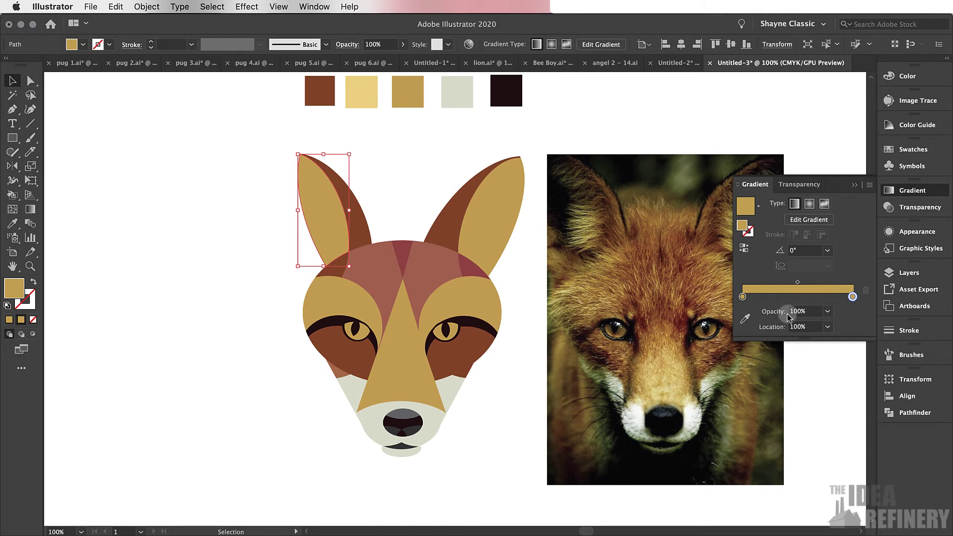
Step: Change the gradient's end stop to a reddish brown with C 59% and M 79%
double_click(853, 297)
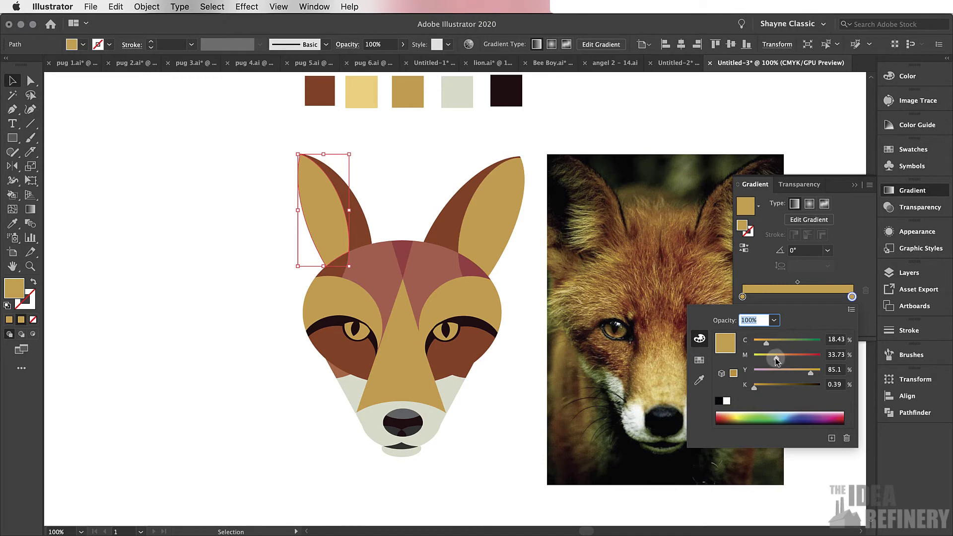
mouse_move(791, 362)
left_mouse_down()
mouse_move(770, 343)
mouse_move(807, 359)
left_mouse_up()
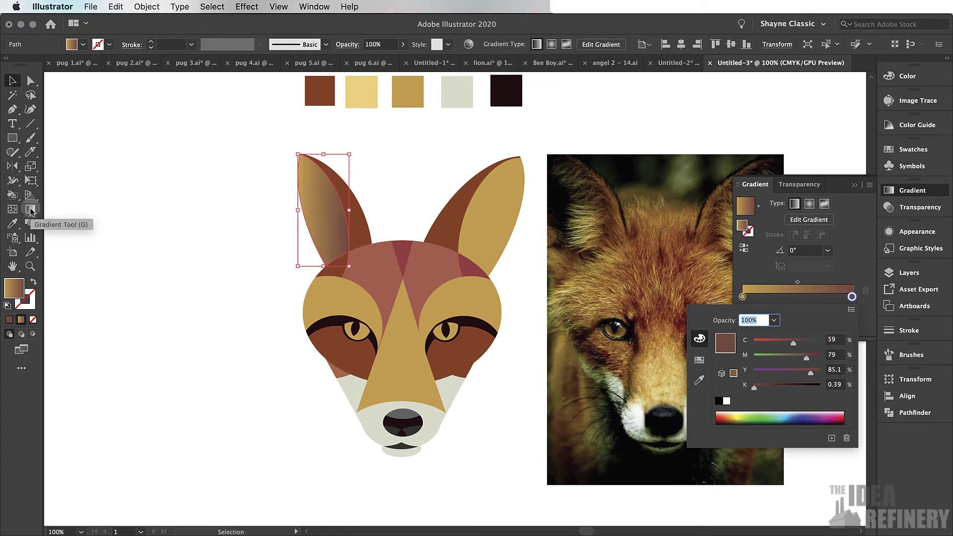
key("Escape")
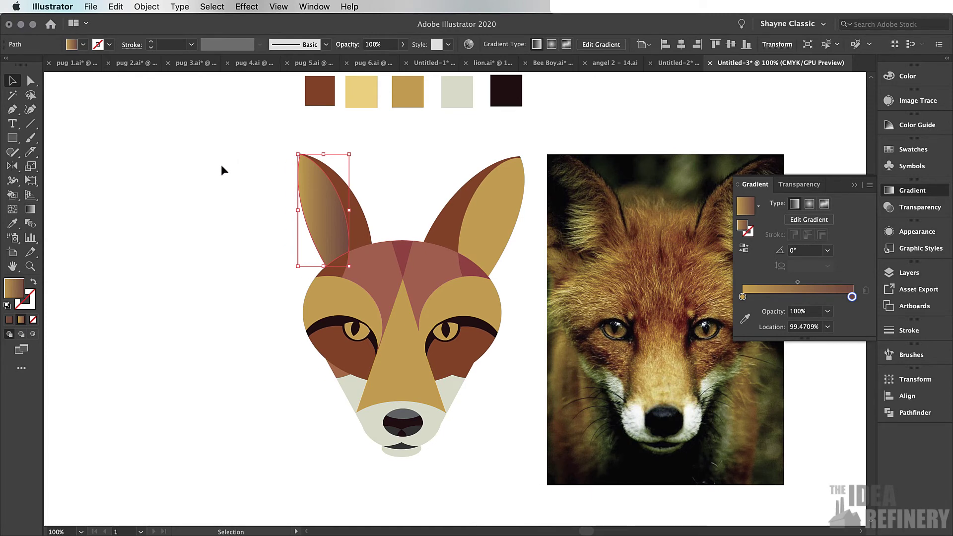
Step: Run the left ear's gradient from tip to base at about -69° and shift its midpoint towards the base
key("g")
left_click_drag(298, 153, 346, 272)
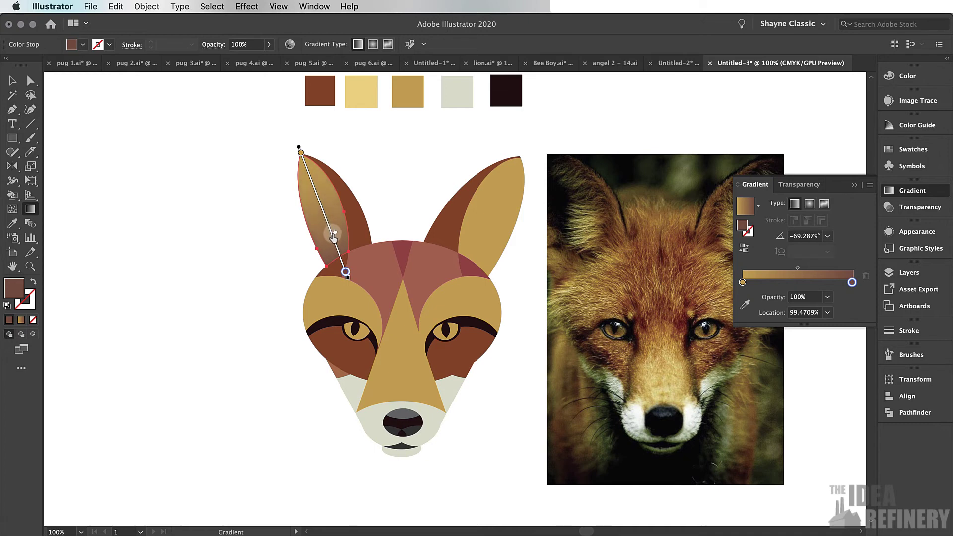
left_click_drag(335, 240, 342, 251)
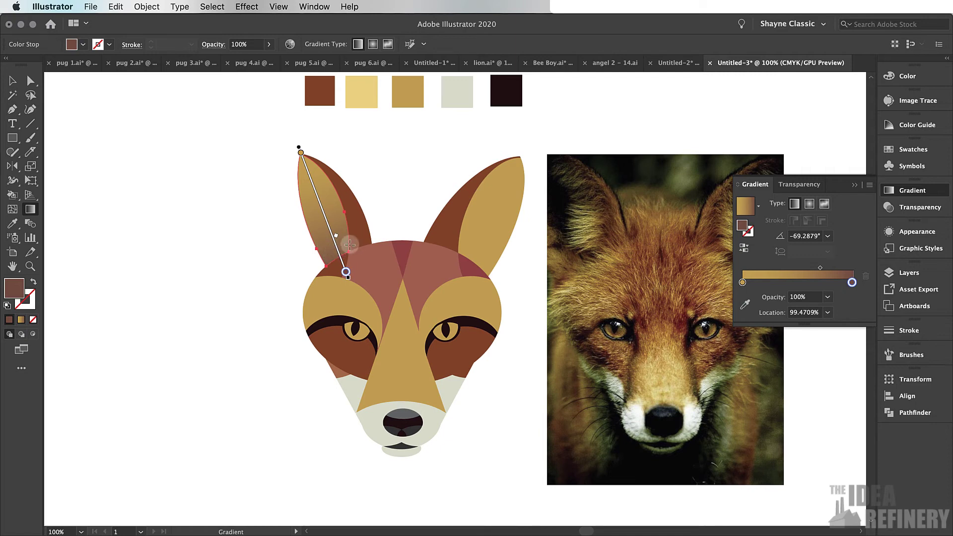
key("v")
key("super+shift+a")
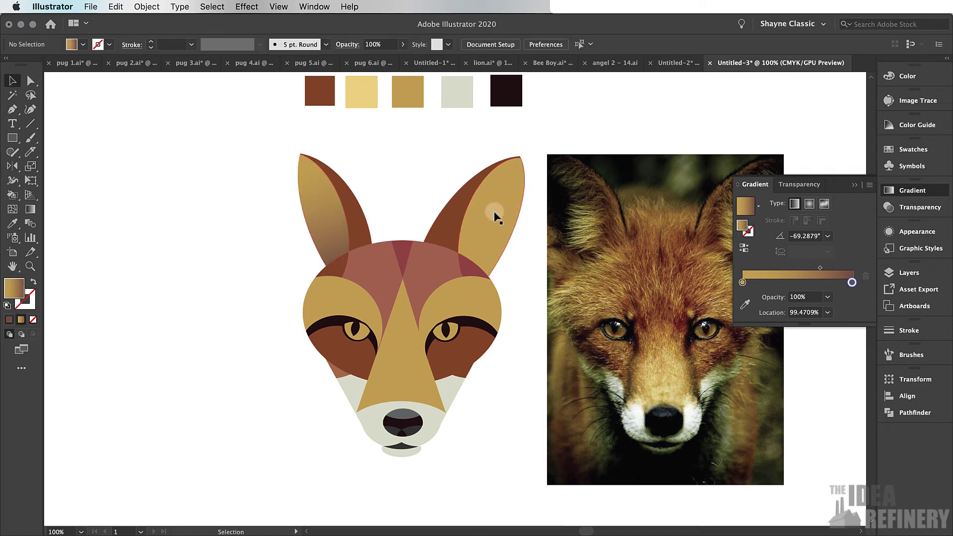
Step: Save the left ear's gradient as a swatch and apply it to the right ear's inner shape
left_click(495, 216)
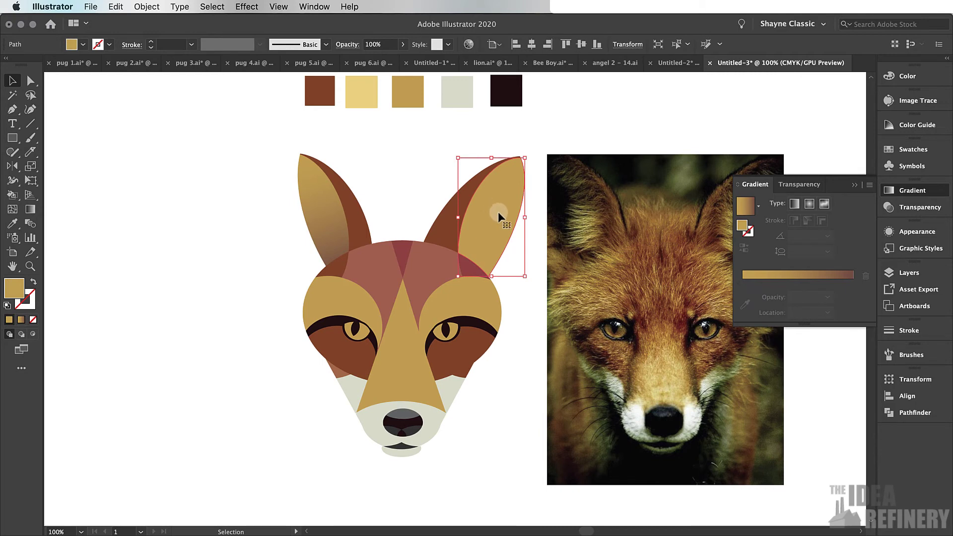
left_click(759, 208)
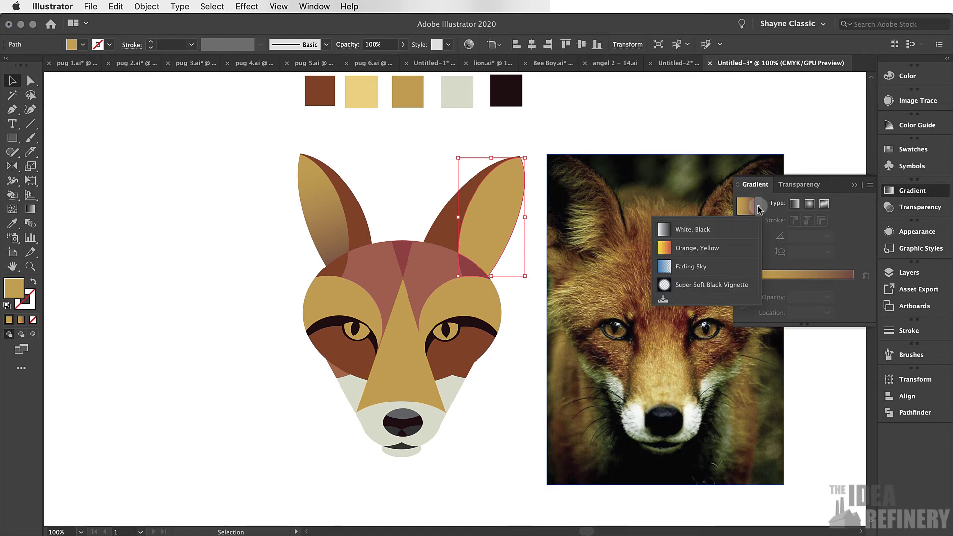
left_click(663, 299)
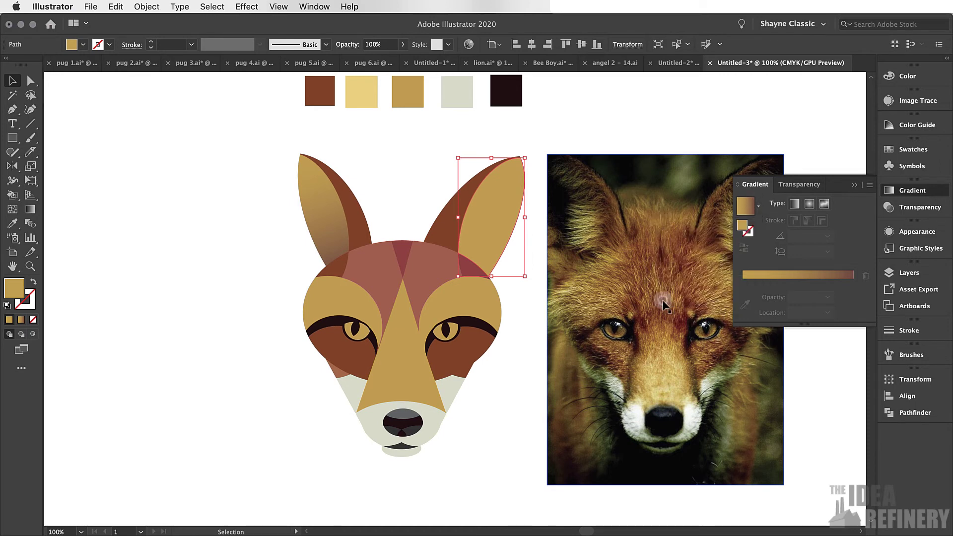
left_click(911, 150)
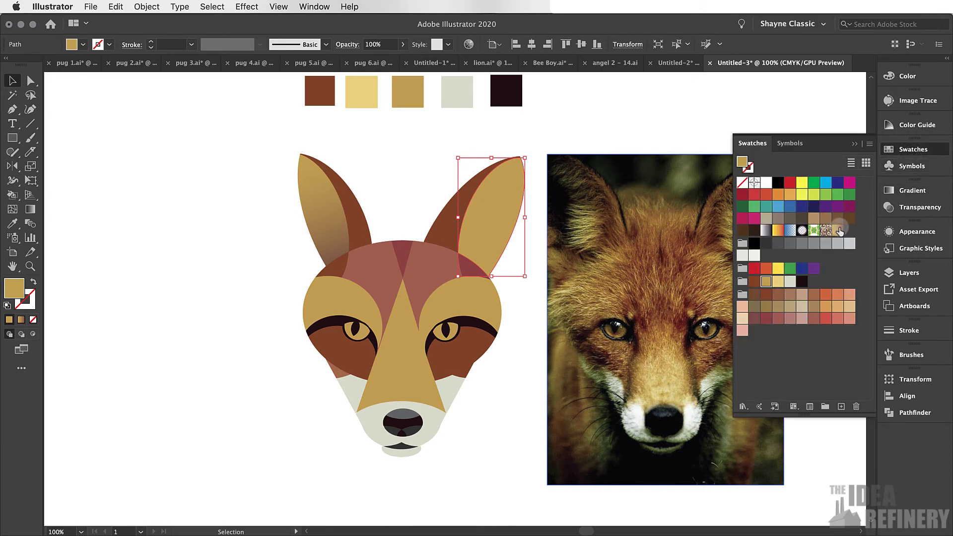
left_click(912, 191)
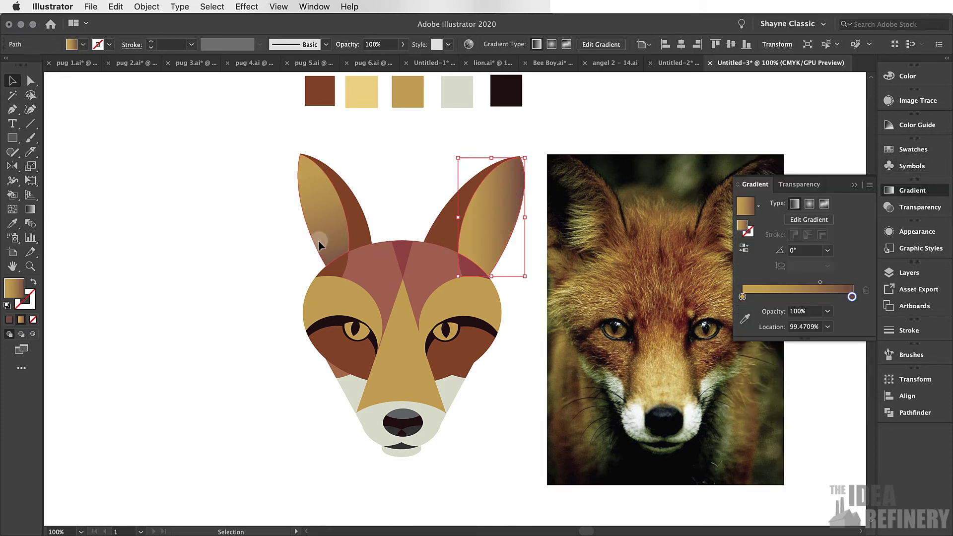
Step: Run the right ear's inner gradient from tip to base at about -118°
left_click(30, 209)
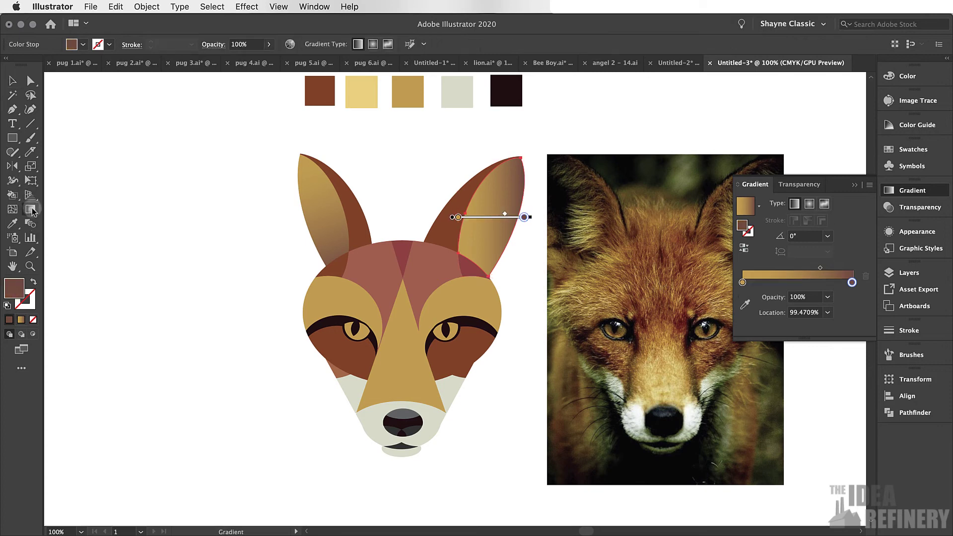
left_click_drag(518, 164, 468, 262)
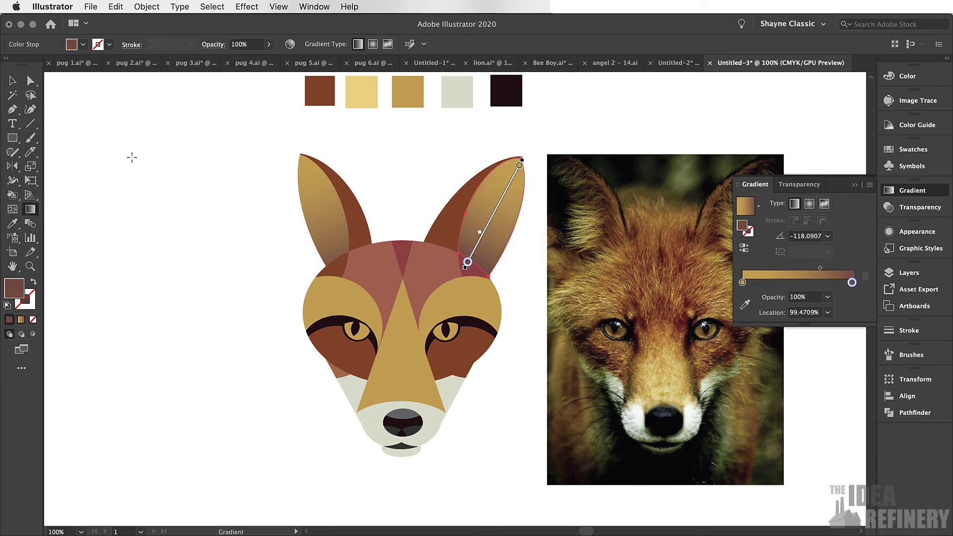
left_click(12, 80)
left_click(214, 194)
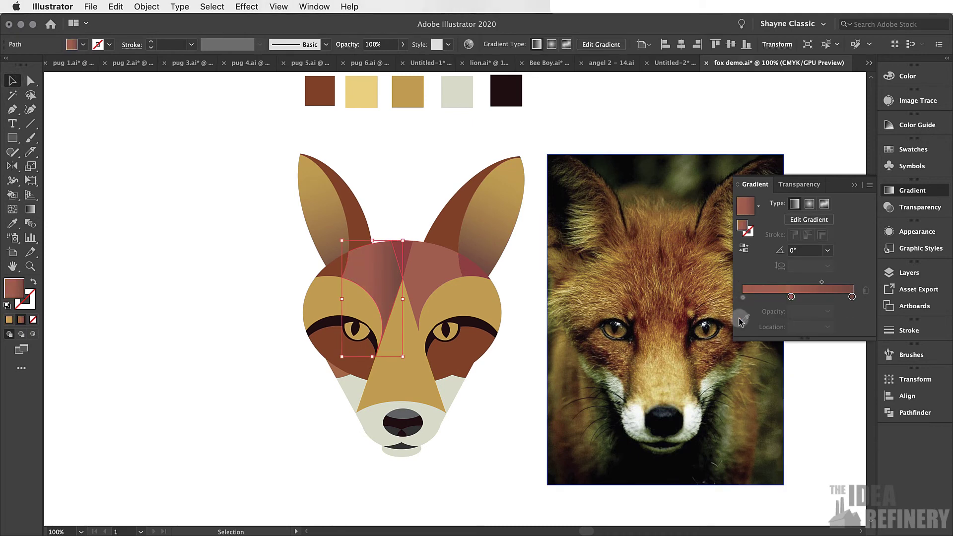
Step: Shade the left and right forehead pieces with linear gradients running between a dark top edge and reddish brown near the eyes
left_click_drag(377, 251, 379, 320)
left_click_drag(394, 276, 464, 277)
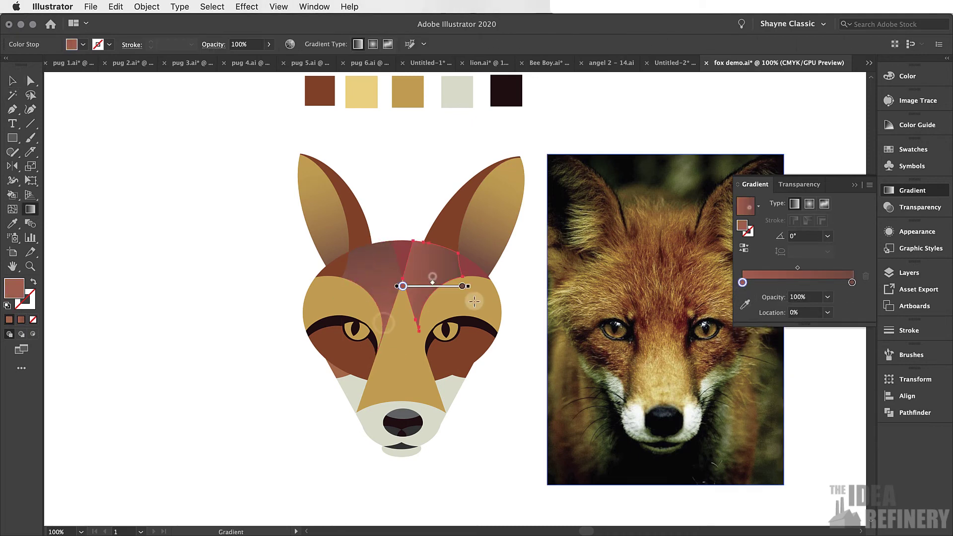
left_click_drag(416, 324, 431, 276)
Step: Give the brown patch under the right eye a diagonal gradient from rust brown at the eye to darker brown at the outer edge
left_click(482, 343, "super")
left_click_drag(744, 224, 790, 281)
double_click(852, 283)
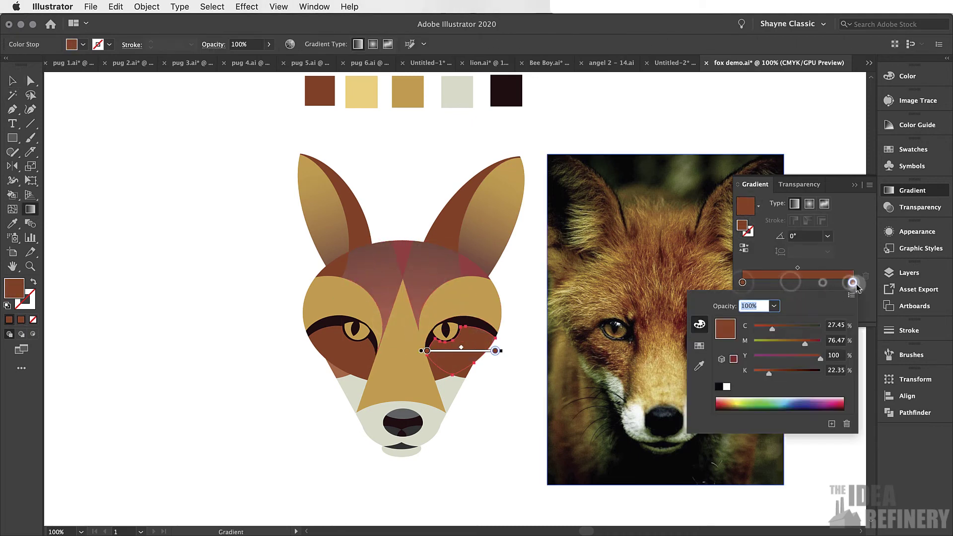
left_click_drag(770, 374, 795, 374)
left_click(834, 256)
left_click_drag(455, 341, 480, 369)
Step: Apply the rust-to-dark-brown gradient to the patch under the left eye, darkening diagonally towards the outer edge
left_click(351, 358, "super")
left_click(749, 206)
left_click_drag(356, 331, 322, 361)
left_click(13, 81)
left_click(214, 204)
Step: Copy the eye patch's brown gradient to the right ear's outer piece and run it darker towards the ear's base
left_click(444, 225)
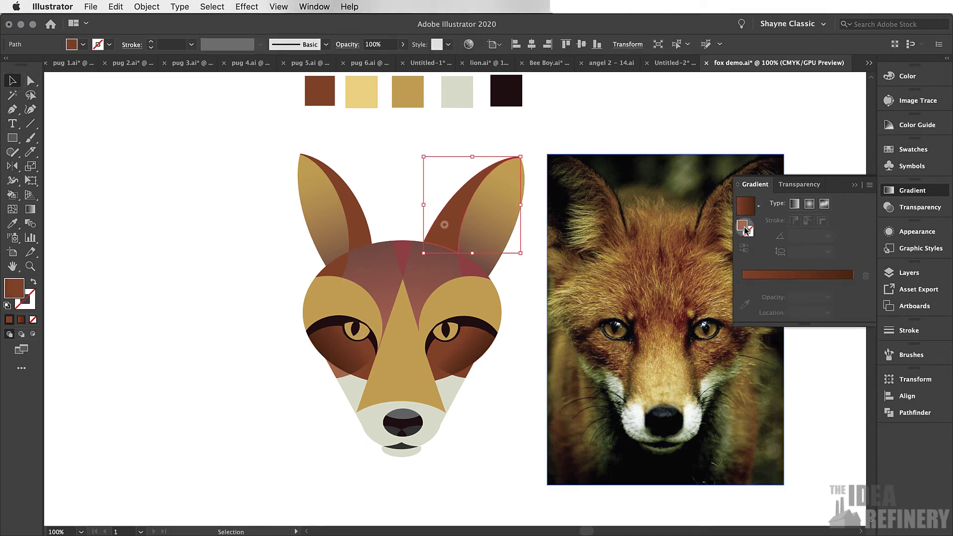
key("i")
left_click(471, 344)
key("g")
left_click_drag(472, 196, 463, 256)
Step: Copy the right ear's outer gradient to the left ear's outer piece
left_click(357, 230, "super")
key("i")
left_click(453, 217)
left_click(523, 205, "super")
Step: Give the left white cheek piece a linear gradient with its pale grey colour at both end stops
left_click(352, 392, "super")
left_click_drag(742, 226, 816, 275)
left_click_drag(853, 297, 859, 311)
left_click_drag(742, 297, 745, 318)
left_click_drag(762, 297, 743, 297)
left_click_drag(816, 297, 853, 297)
Step: Darken the cheek gradient's end stop to olive green and run the gradient downwards at about -105°
double_click(853, 297)
left_click_drag(767, 375, 796, 374)
type("g")
left_click(279, 359)
key("g")
left_click_drag(363, 372, 351, 418)
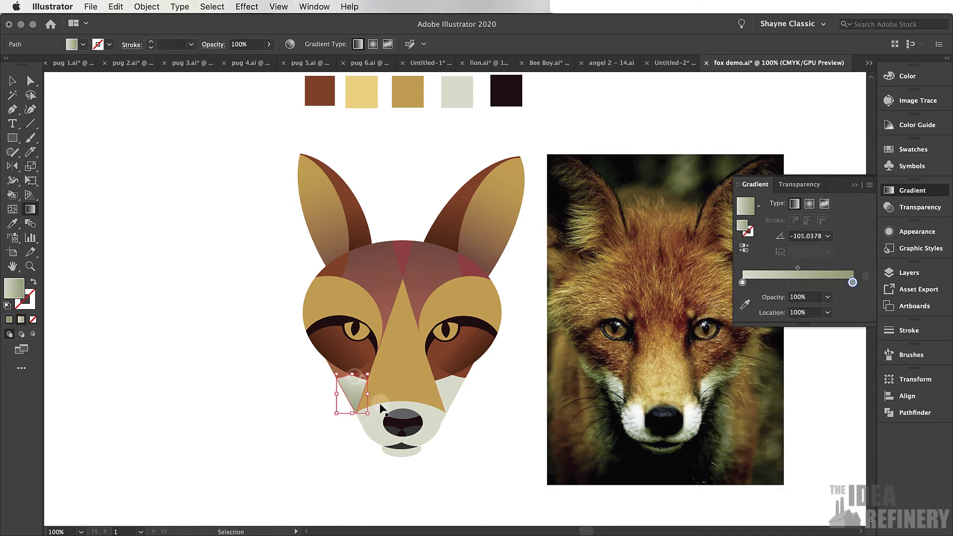
Step: Copy the left cheek's pale grey-to-olive gradient to the right cheek piece and the muzzle
left_click(451, 387, "super")
key("i")
left_click(353, 388)
left_click(406, 414, "alt")
left_click(495, 397, "super")
Step: Give the nose bridge a linear gradient with the ochre colour at the middle and both end stops
left_click(407, 355, "super")
left_click_drag(742, 226, 795, 293)
left_click_drag(742, 225, 853, 317)
left_click_drag(743, 296, 745, 318)
left_click_drag(767, 296, 743, 296)
left_click_drag(830, 297, 852, 296)
Step: Shift the nose bridge gradient's outer stops to orange-brown, with C 29% and M 52% on the end stop
double_click(743, 297)
left_click_drag(757, 388, 766, 388)
left_click_drag(776, 360, 789, 361)
left_click(852, 297)
left_click_drag(769, 343, 775, 344)
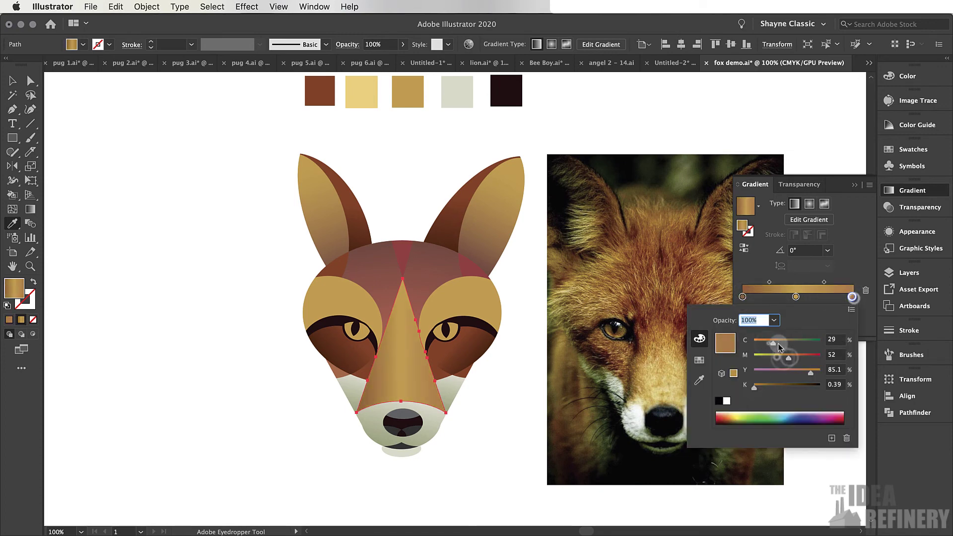
key("Escape")
left_click(440, 145, "super")
Step: Copy the muzzle's pale grey-to-olive gradient to the chin piece
left_click(405, 450, "super")
left_click(421, 415)
left_click(511, 376, "super")
Step: Recolour the small wedge at the centre of the forehead dark brown with C 34%, M 71%, Y 63% and K 41%
left_click(405, 254, "super")
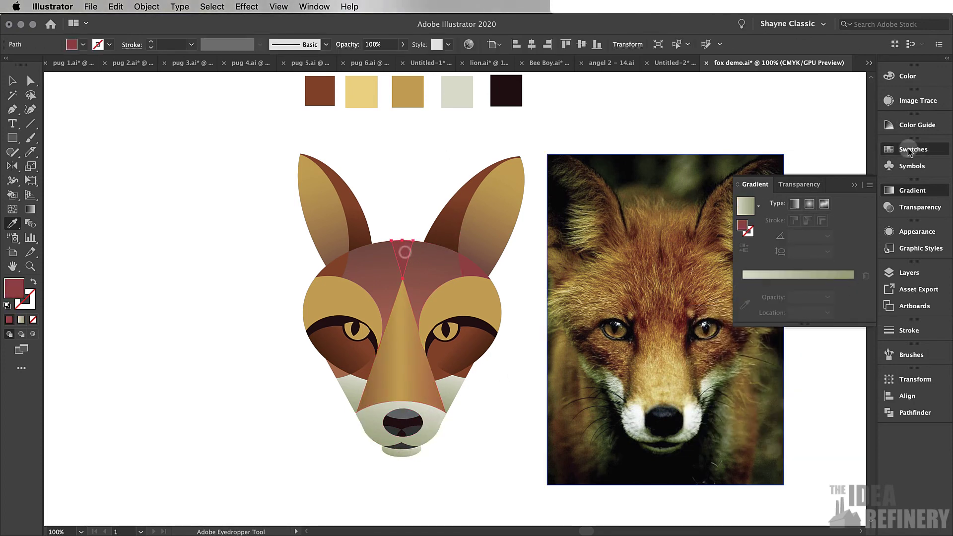
left_click(909, 149)
left_click(849, 218)
left_click(770, 300)
left_click(908, 76)
left_click_drag(785, 137, 798, 137)
left_click(451, 160, "super")
Step: Give the left eye's iris a linear gradient with the ochre colour at both end stops
key("z")
left_click_drag(329, 300, 485, 366)
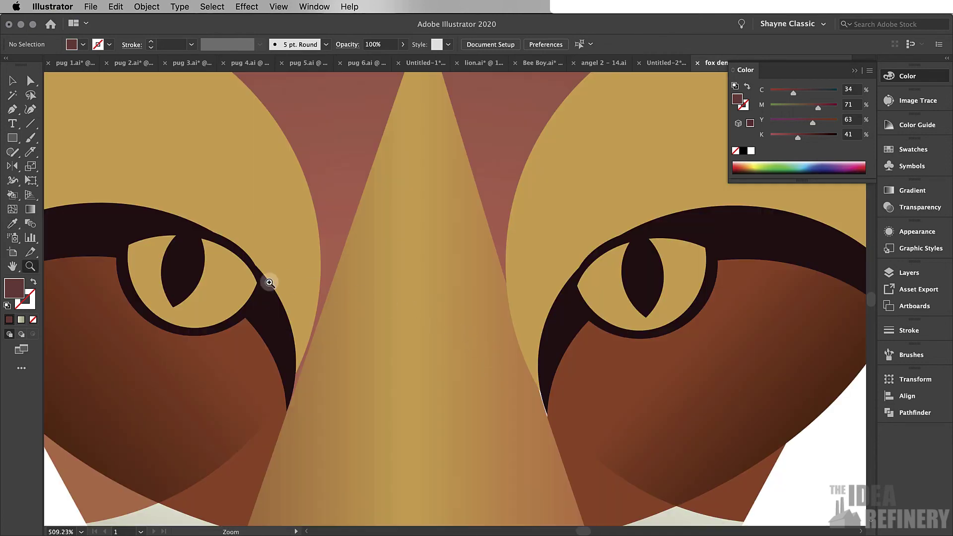
left_click(219, 298, "super")
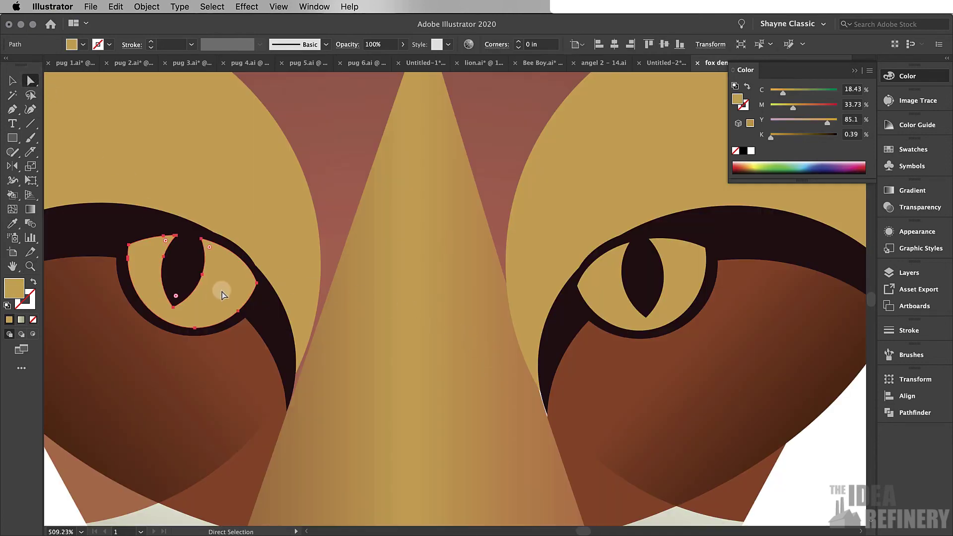
key("v")
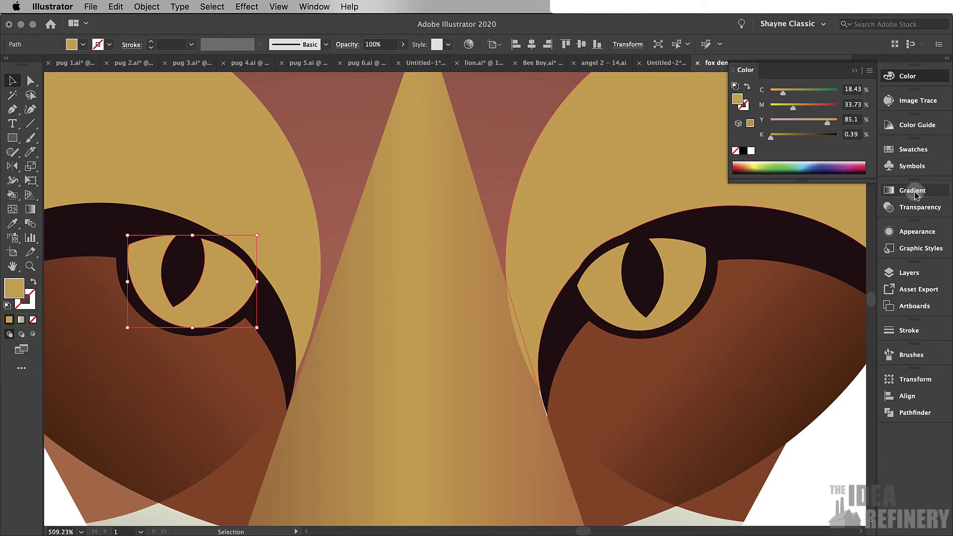
left_click(913, 190)
left_click(762, 297)
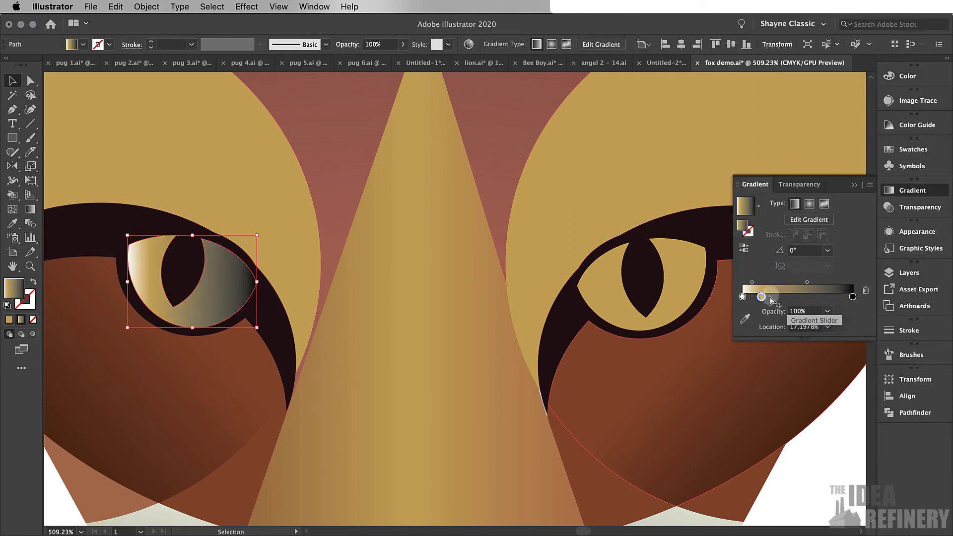
left_click_drag(762, 297, 850, 321)
mouse_move(743, 297)
left_mouse_down()
mouse_move(744, 326)
mouse_move(743, 297)
left_mouse_up()
left_click_drag(825, 297, 853, 297)
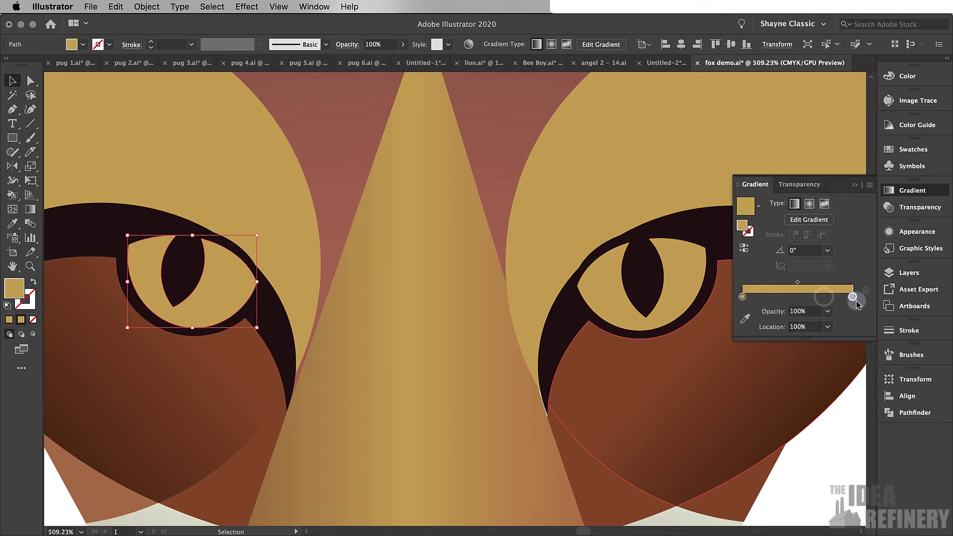
Step: Change the iris gradient's end stop to a reddish brown with C 46% and M 80%
double_click(853, 297)
left_click_drag(777, 357, 807, 358)
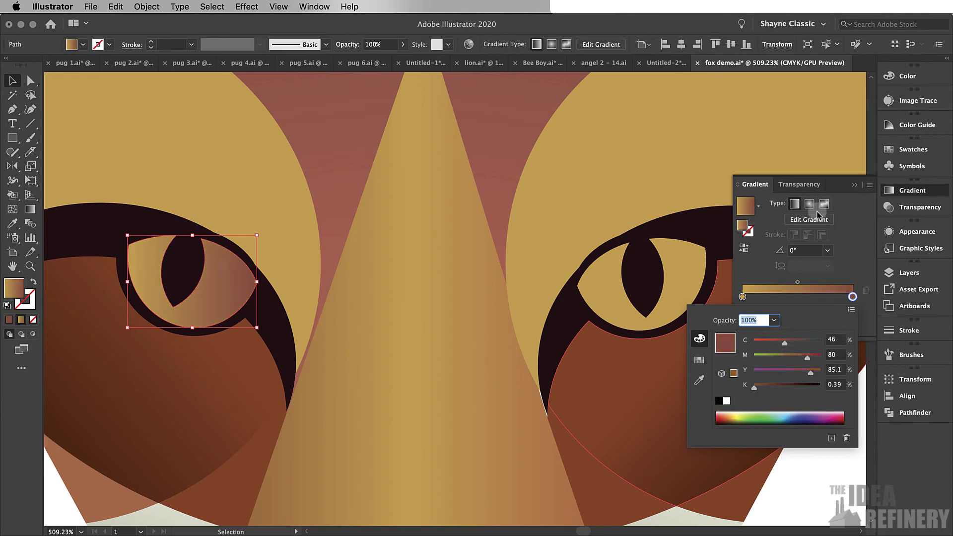
left_click(848, 211)
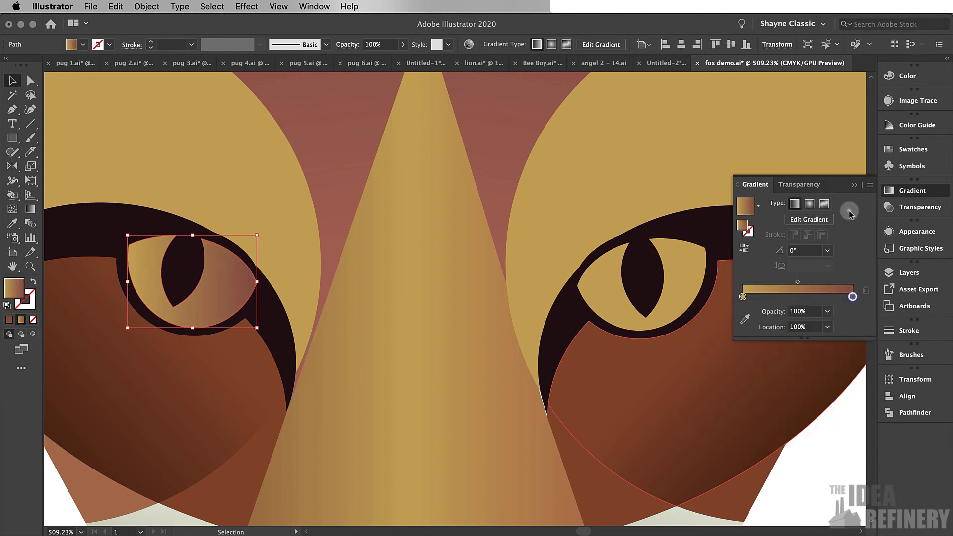
Step: Make the left iris gradient radial and reposition it so the ochre glow sits low in the eye
left_click(811, 204)
left_click(30, 211)
left_click(192, 281)
left_click_drag(187, 298, 174, 397)
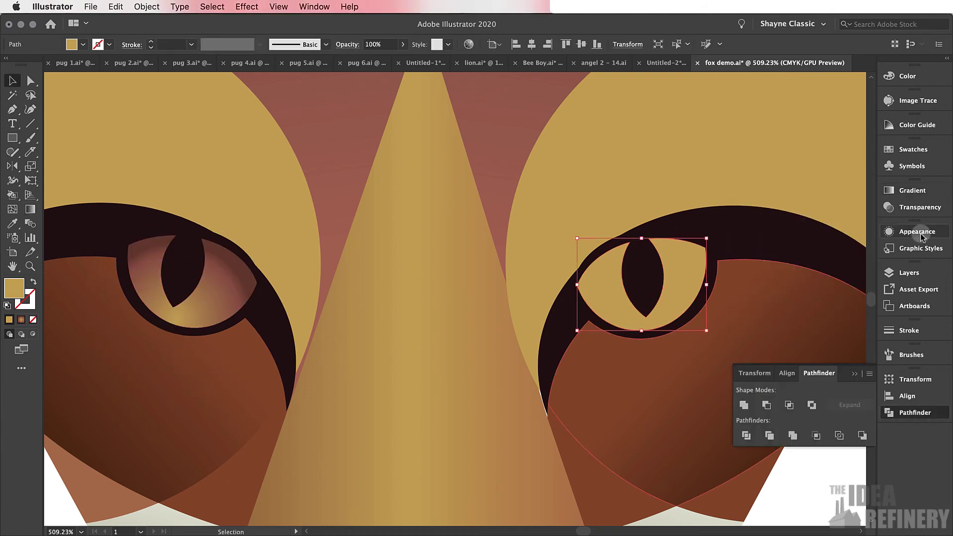
Step: Copy the left iris's radial gradient to the right iris
key("i")
left_click(226, 300)
key("super+minus")
key("super+minus")
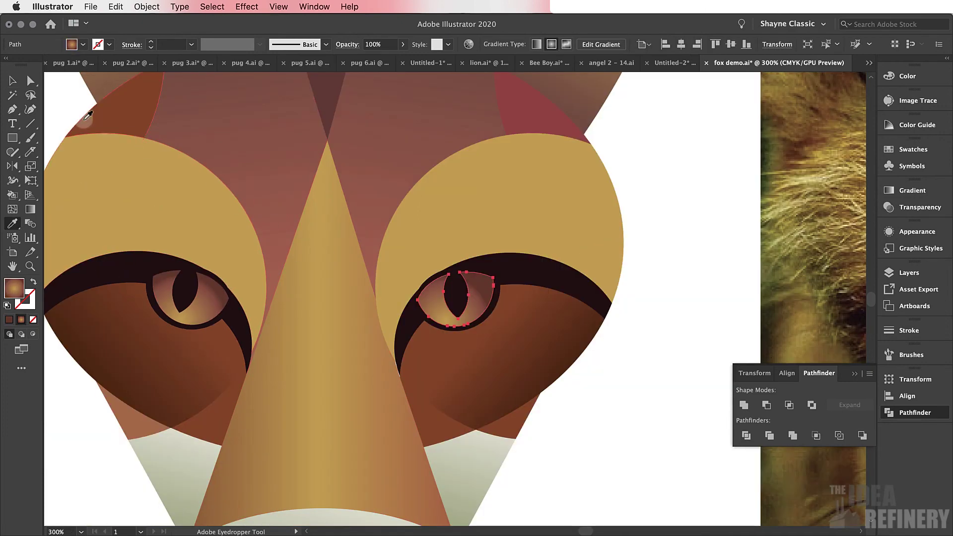
Step: Add a small white circular highlight to each eye, at the upper edge beside the pupil
left_click_drag(12, 143, 47, 167)
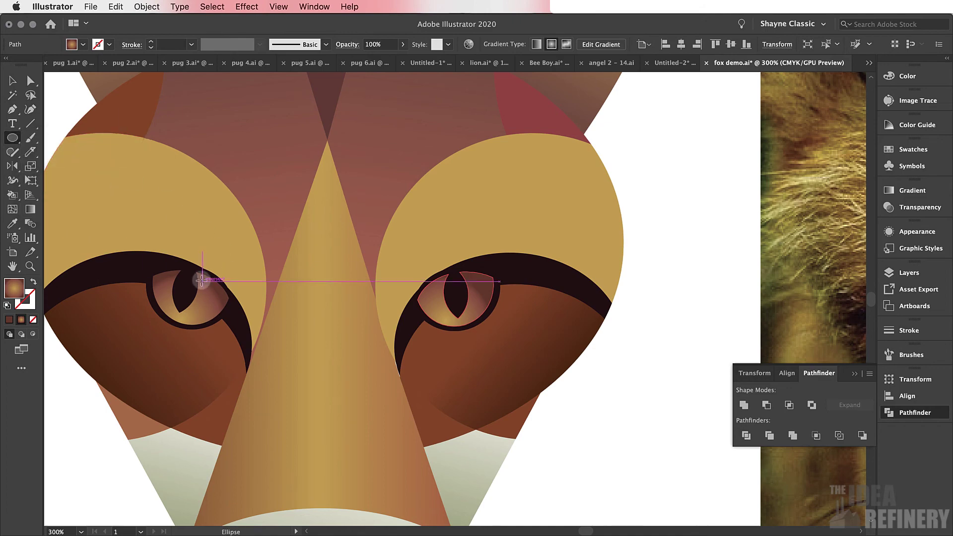
left_click_drag(197, 284, 203, 291)
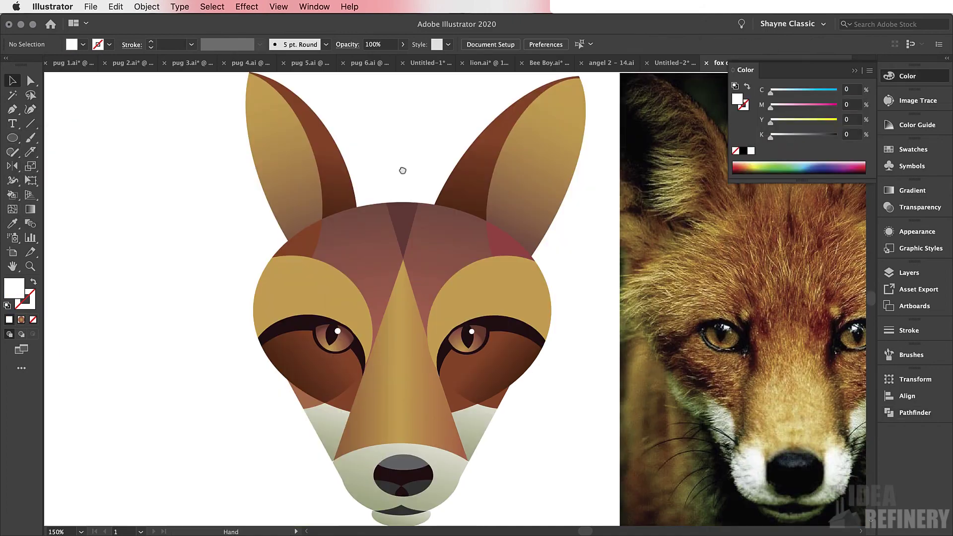
Step: Select all pieces of the fox face and group them
key("super+minus")
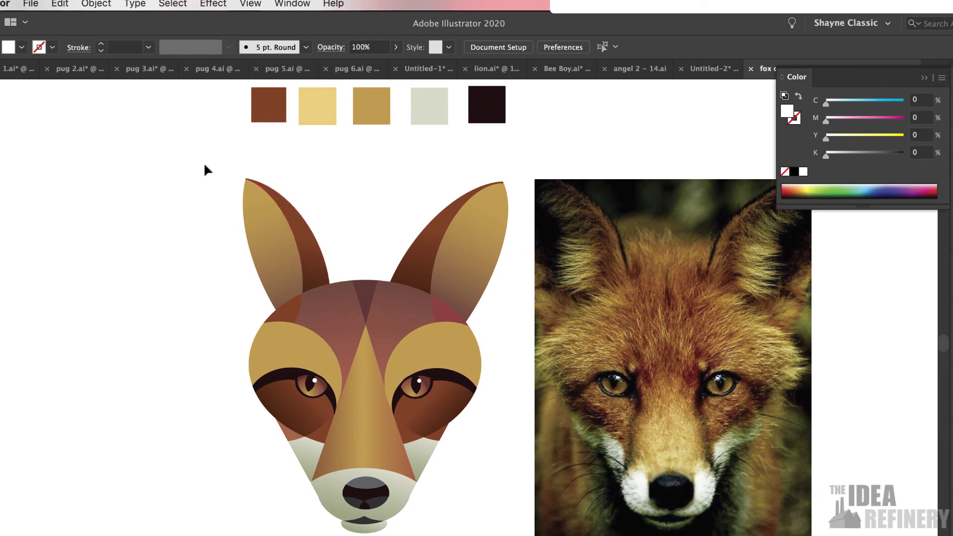
left_click_drag(269, 246, 491, 376)
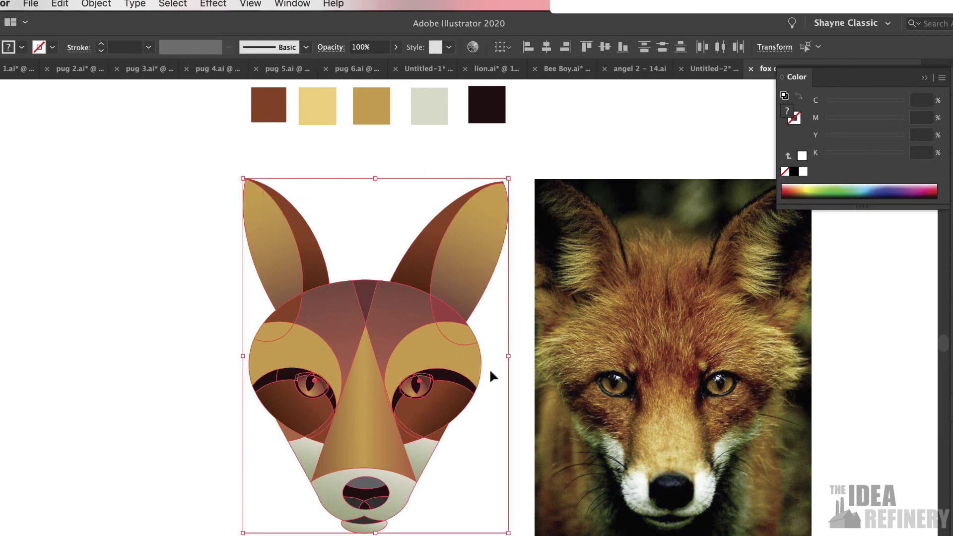
left_click(96, 5)
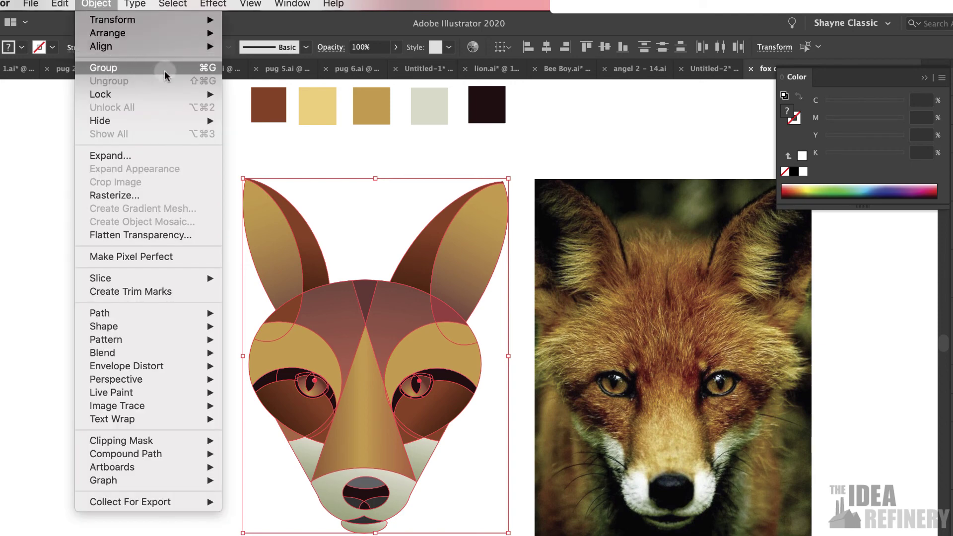
left_click(210, 69)
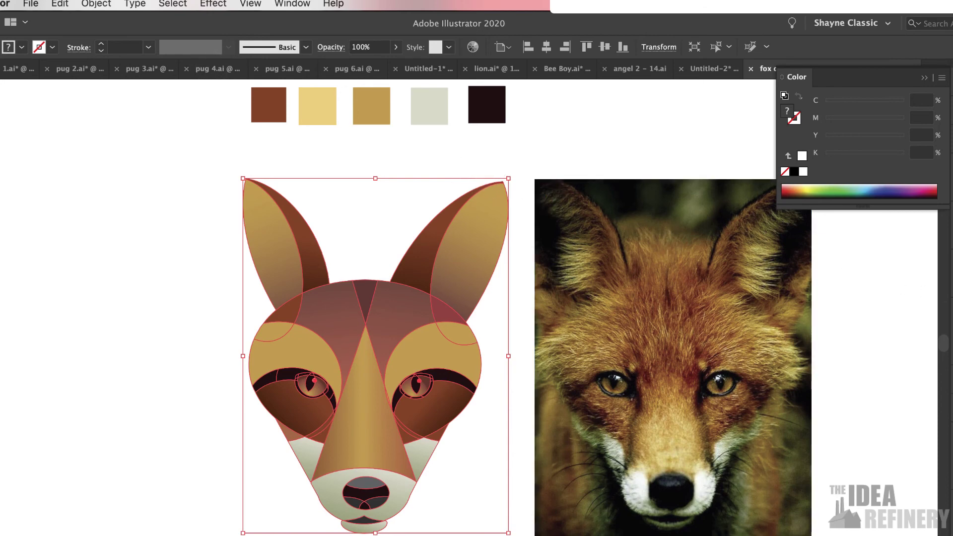
Step: Add a new 1 pt black stroke to the fox group as a whole
key("shift+F6")
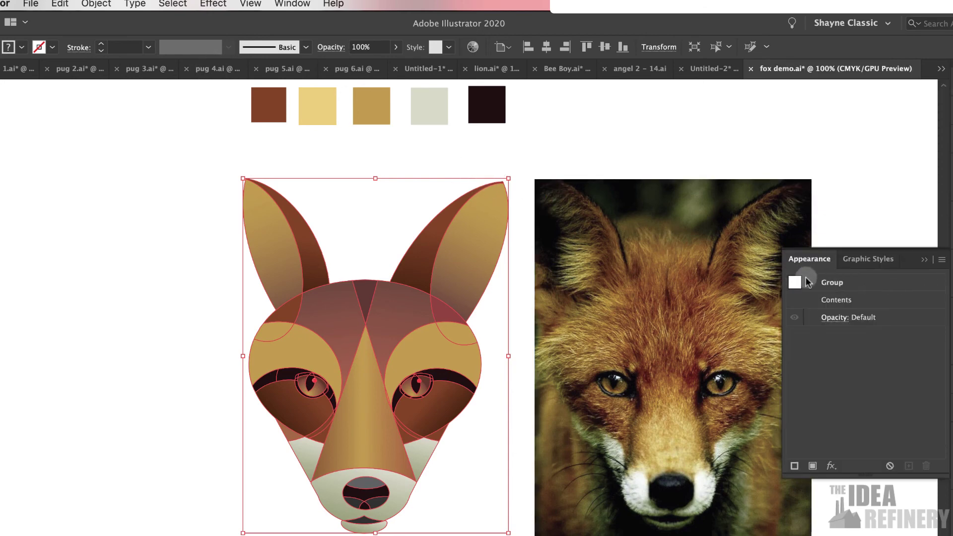
left_click(834, 283)
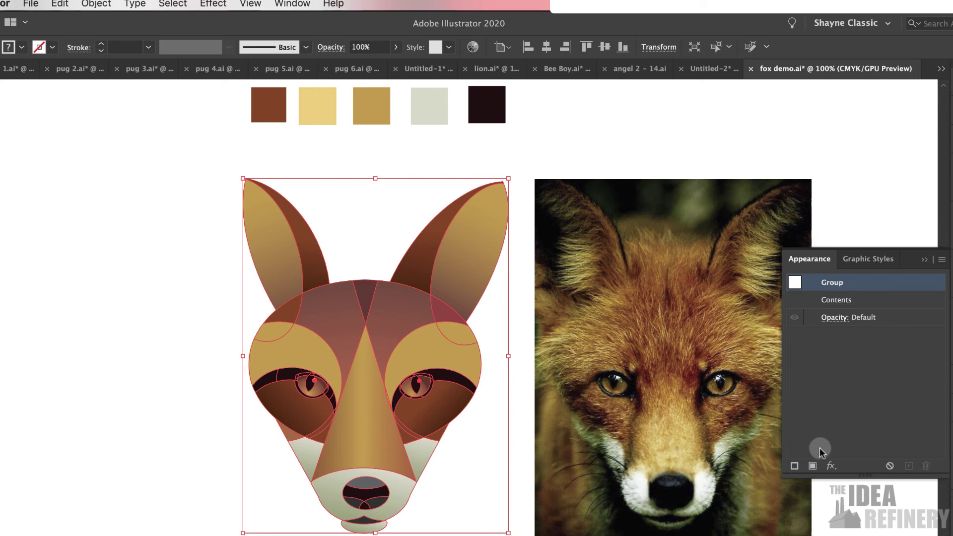
left_click(795, 465)
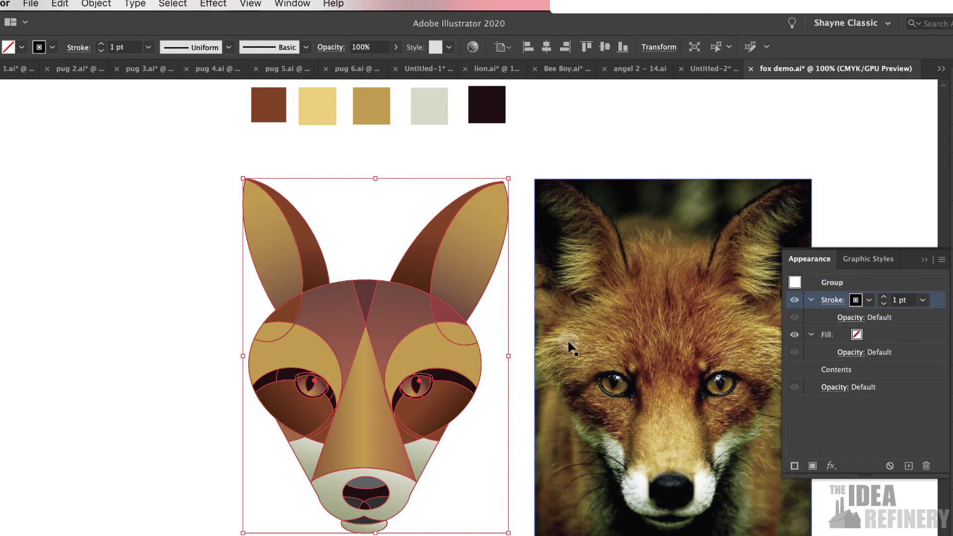
left_click(425, 155)
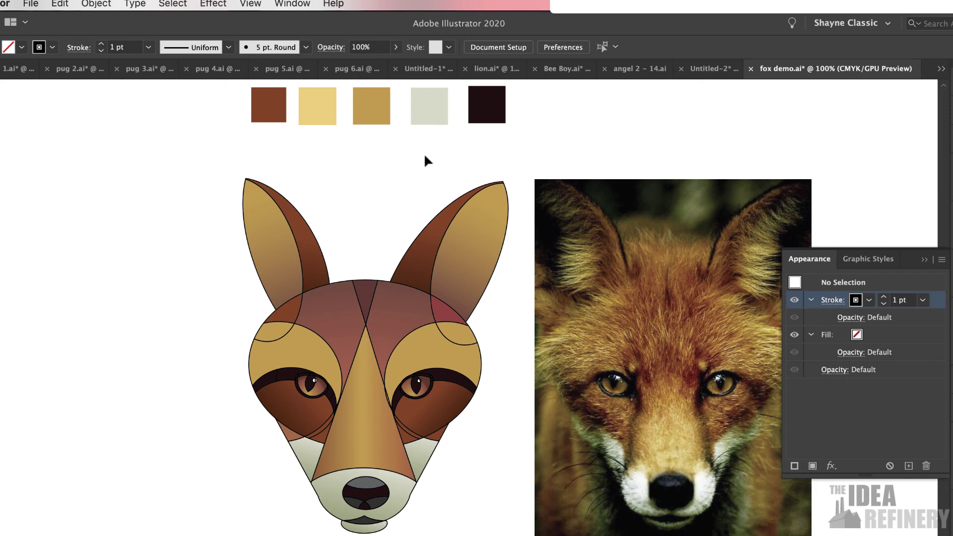
Step: Move the group's stroke below its contents so only the outer outline of the fox face is stroked
left_click(374, 303)
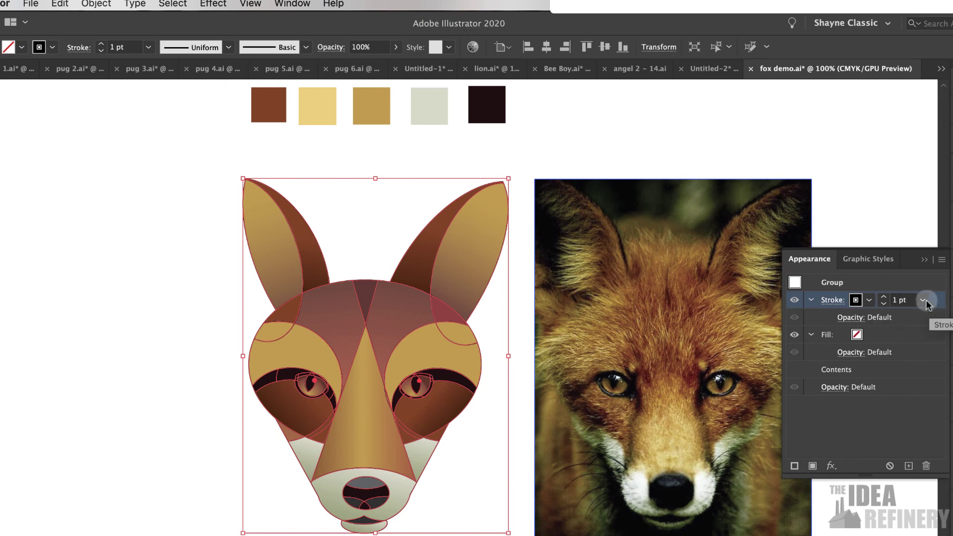
mouse_move(939, 304)
left_mouse_down()
mouse_move(917, 377)
mouse_move(857, 377)
mouse_move(894, 381)
left_mouse_up()
left_click(496, 266)
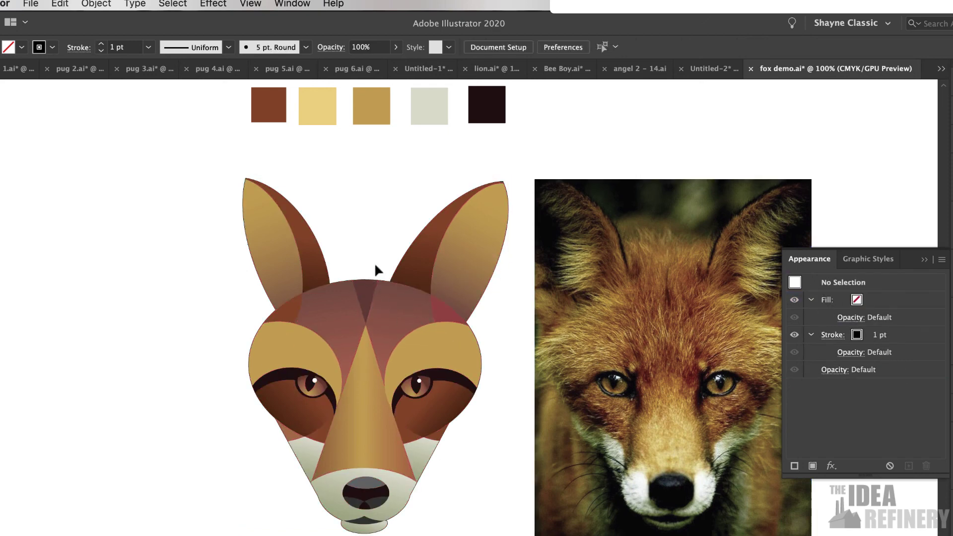
Step: Increase the weight of the fox group's outer stroke to 17 pt
left_click(463, 338)
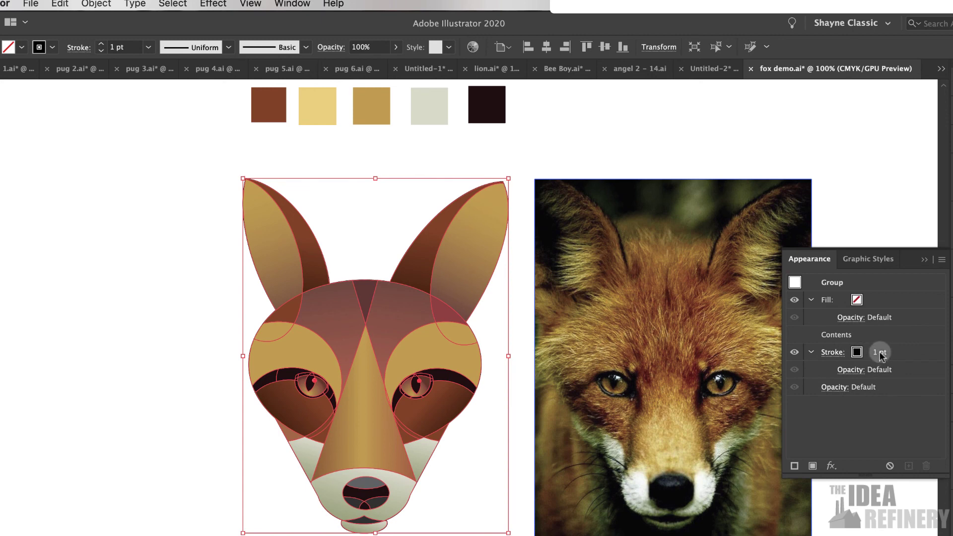
left_click(879, 353)
left_click(884, 350)
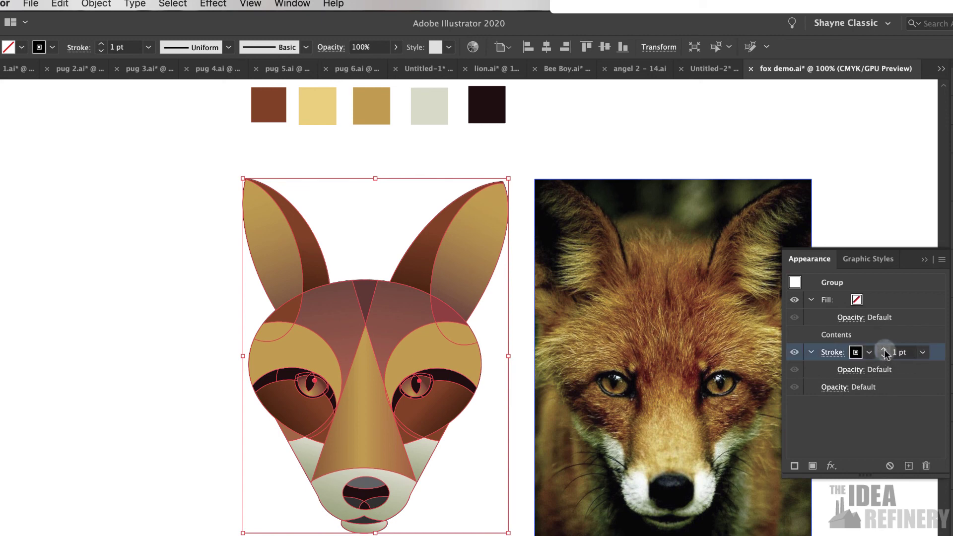
left_click(883, 350)
left_click(884, 350)
left_click(884, 350)
left_click(883, 351)
left_click(884, 350)
left_click(883, 350)
left_click(884, 350)
left_click(884, 350)
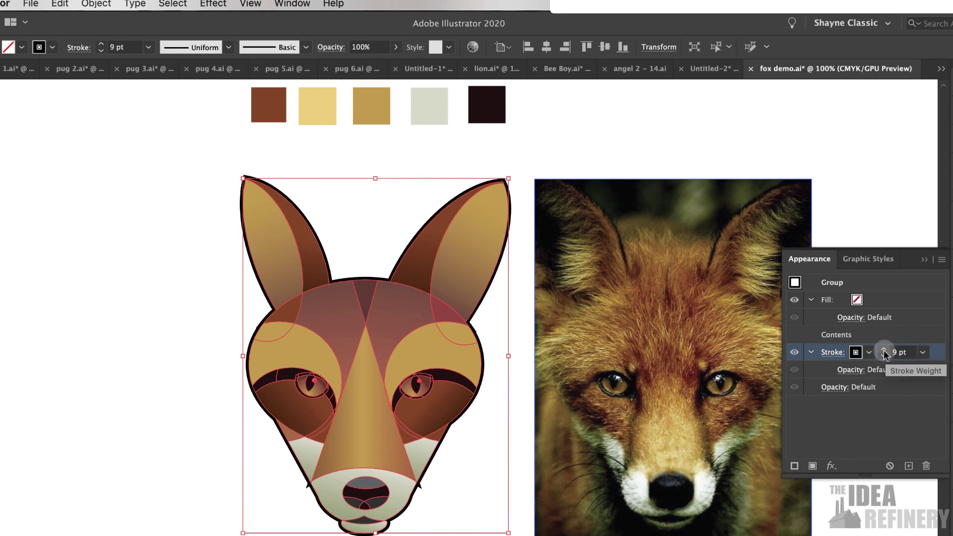
left_click(883, 349)
left_click(884, 350)
left_click(884, 350)
left_click(884, 349)
left_click(884, 350)
left_click(884, 349)
left_click(883, 350)
left_click(884, 350)
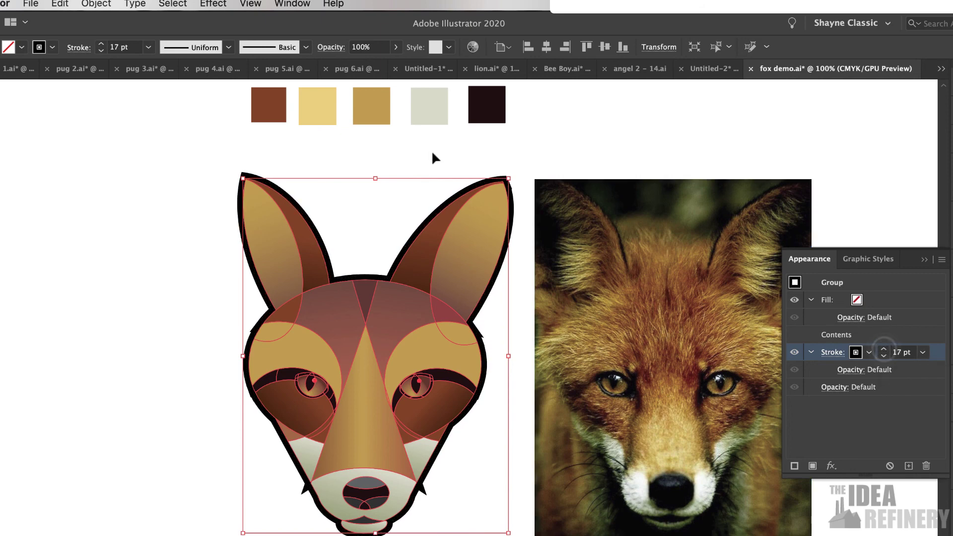
left_click(432, 153)
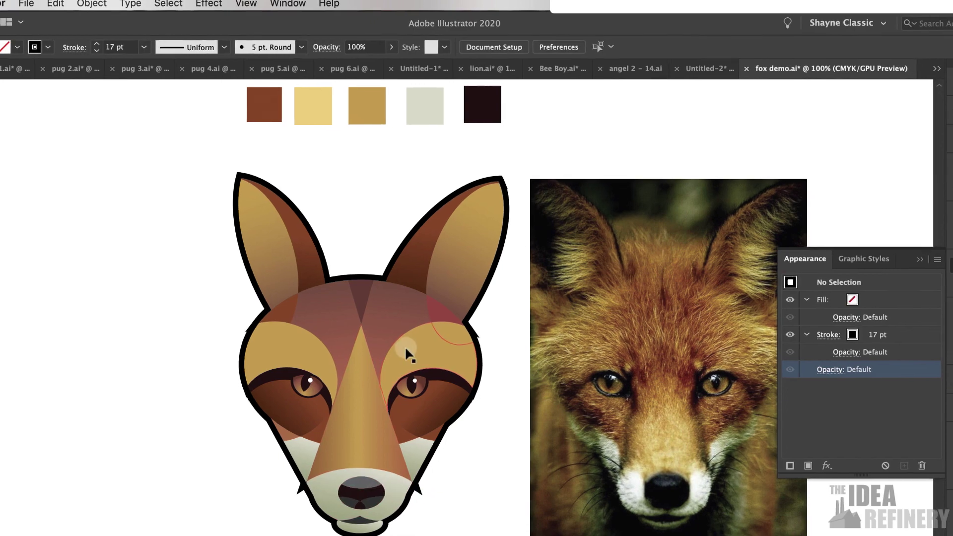
Step: Set the corners of the fox group's 17 pt stroke to Round Join
left_click(405, 351)
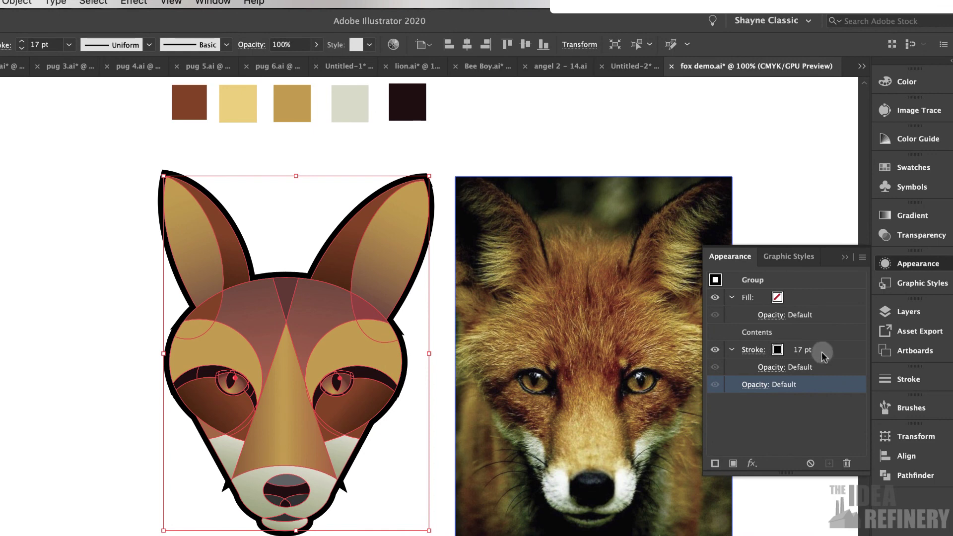
left_click(827, 351)
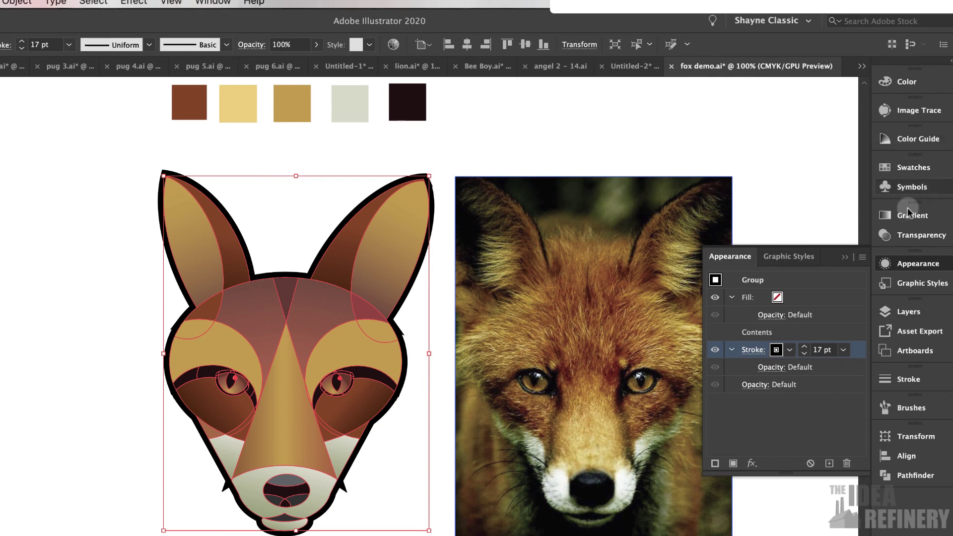
left_click(908, 380)
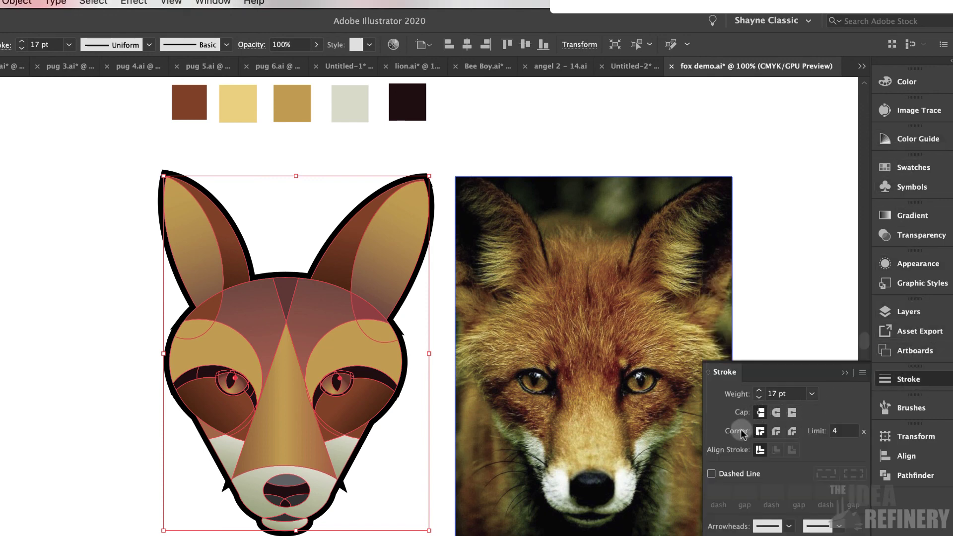
left_click(777, 432)
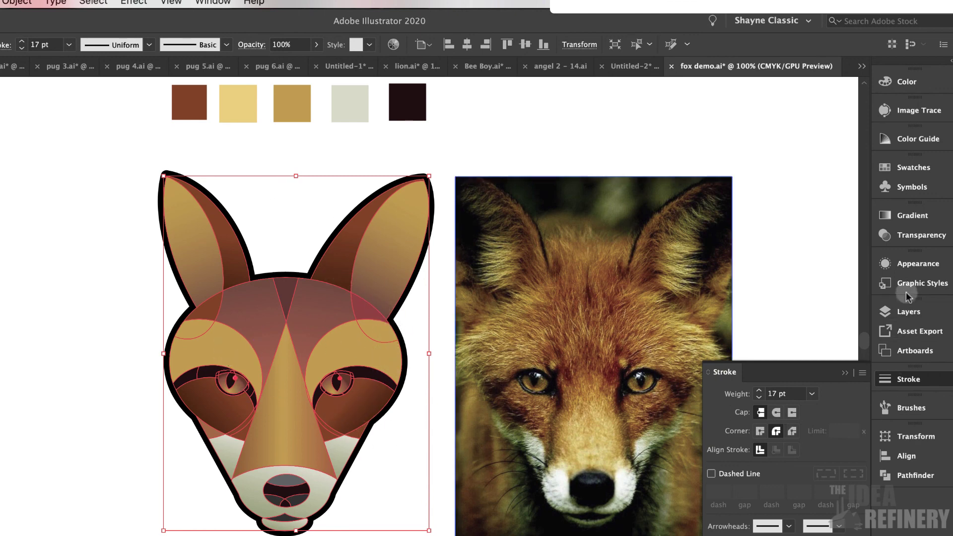
Step: Recolour the fox group's outer stroke with the near-black dark brown swatch from the fox palette
left_click(908, 263)
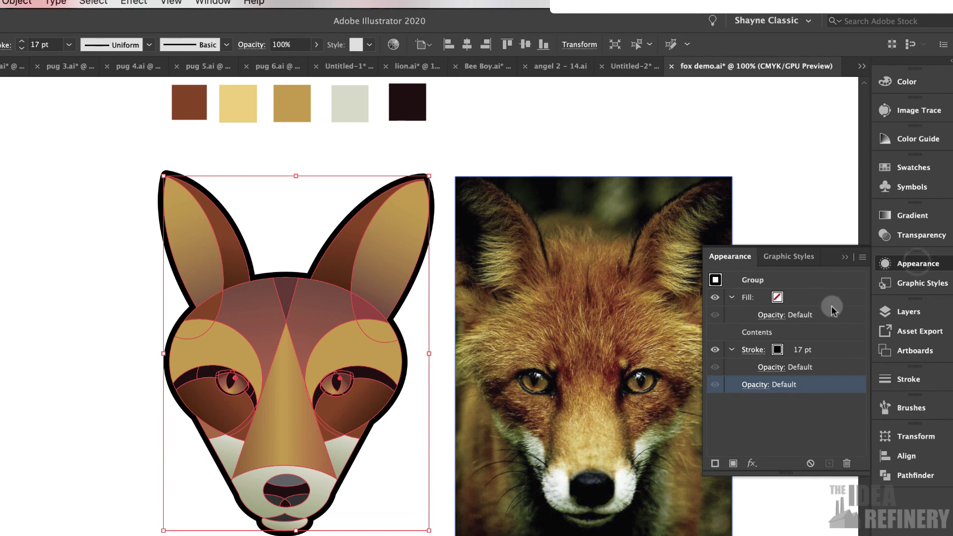
left_click(789, 349)
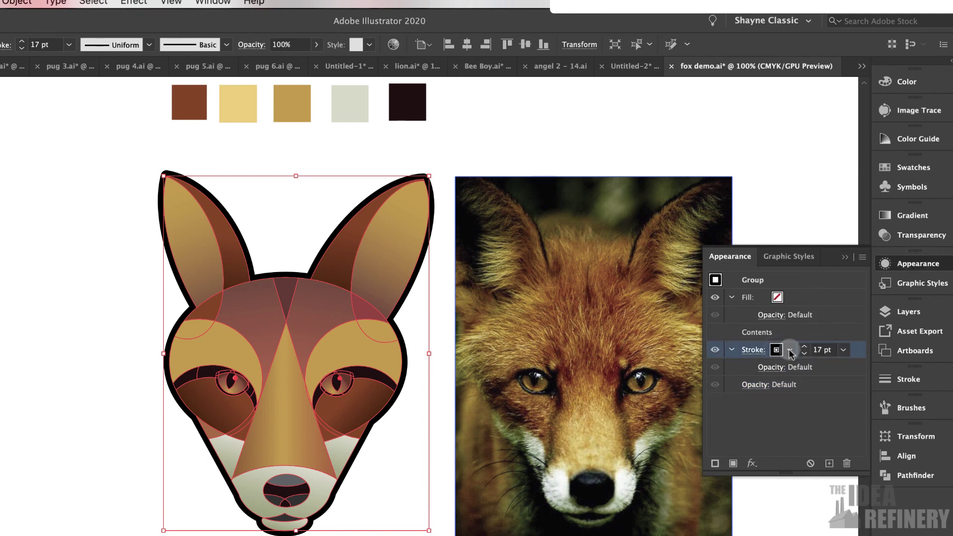
left_click(789, 350)
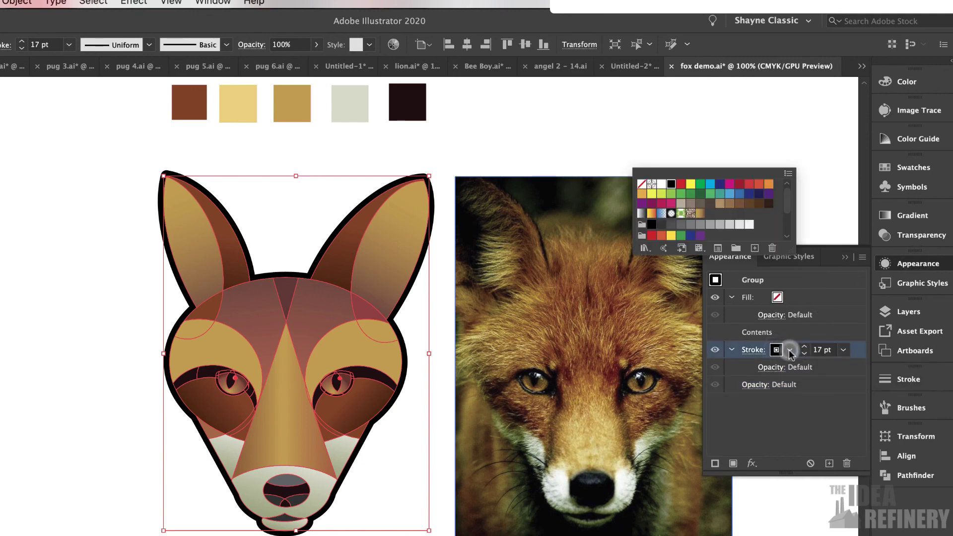
left_click_drag(787, 212, 789, 229)
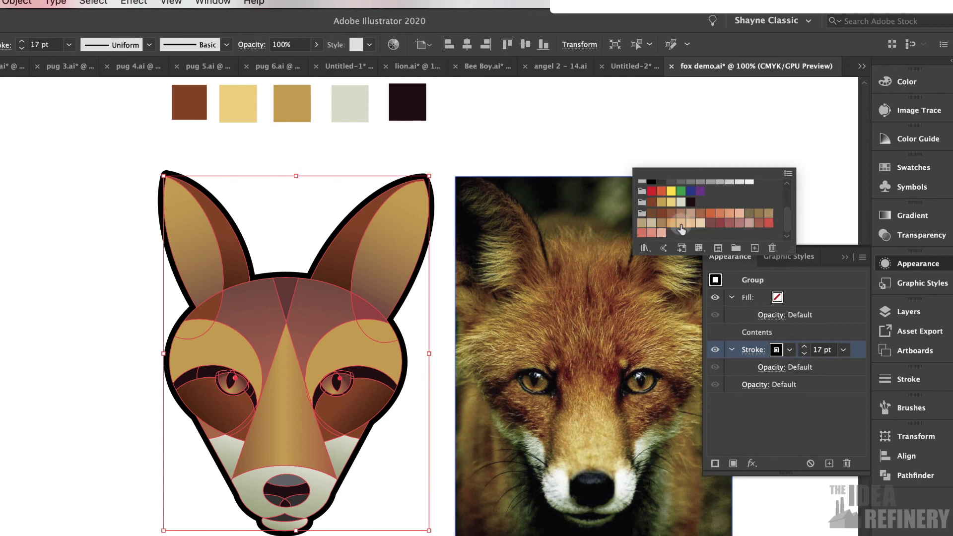
left_click(662, 218)
left_click(790, 350)
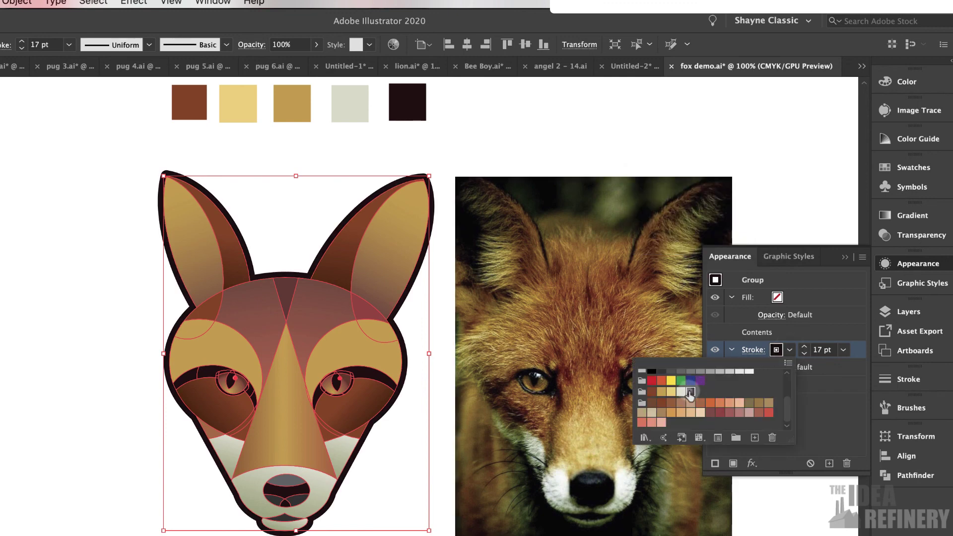
left_click(499, 132)
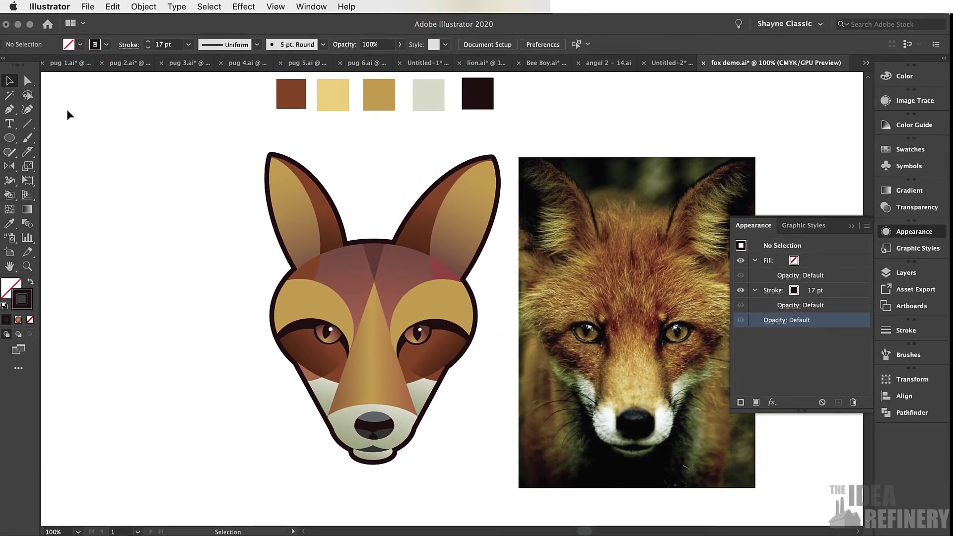
Step: Draw a tall rectangle that encloses the whole fox face and fill it with an orange swatch
left_click(13, 141)
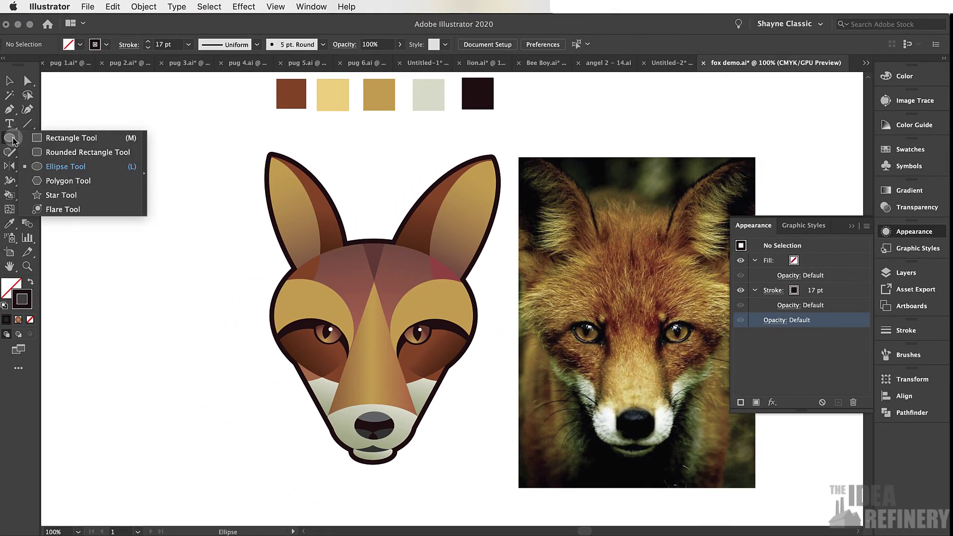
left_click(39, 142)
left_click_drag(233, 128, 515, 488)
left_click(905, 148)
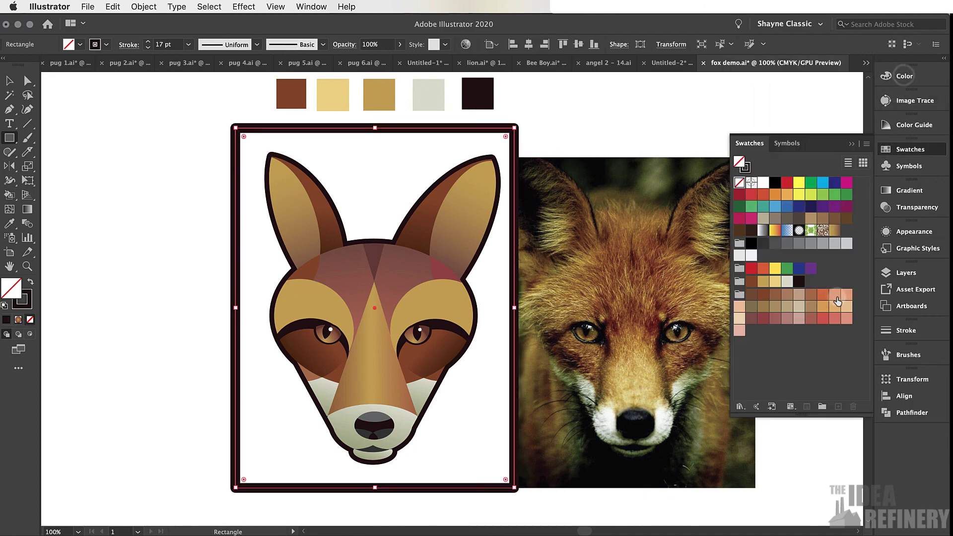
left_click(835, 296)
Step: Send the orange rectangle to the back, behind the fox face
left_click(143, 6)
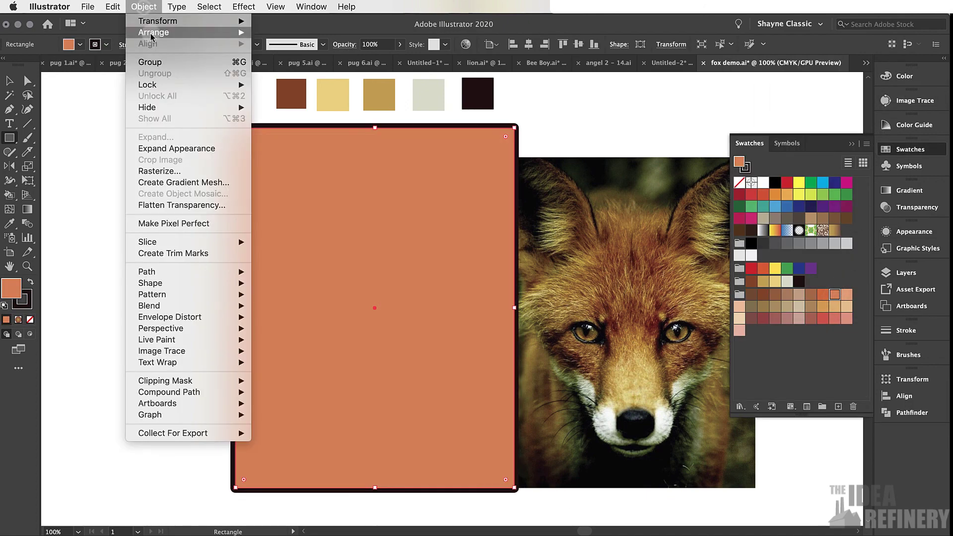
mouse_move(154, 32)
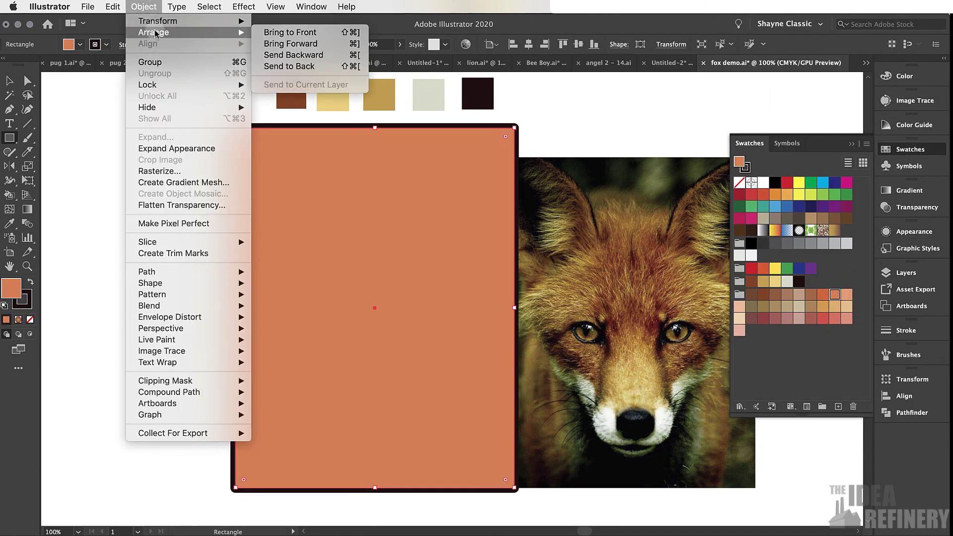
left_click(288, 67)
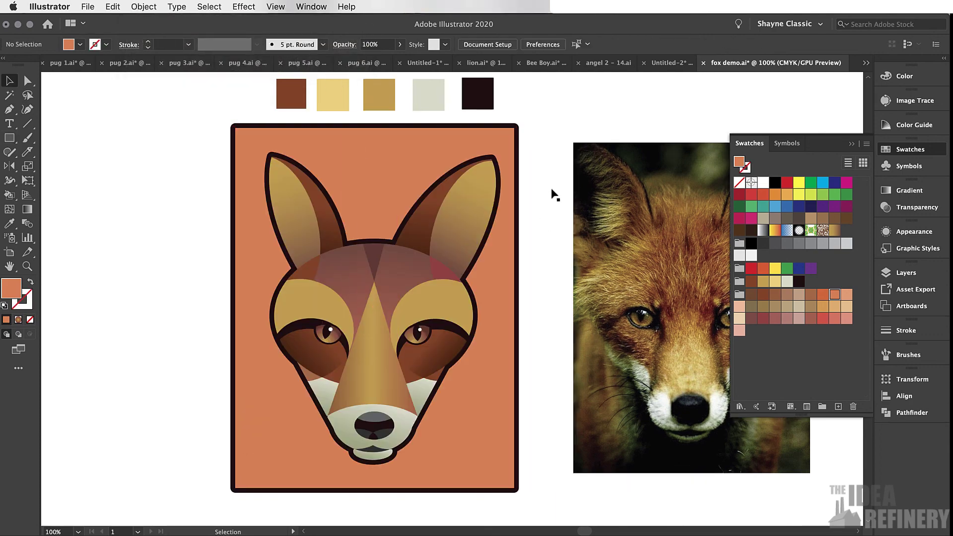